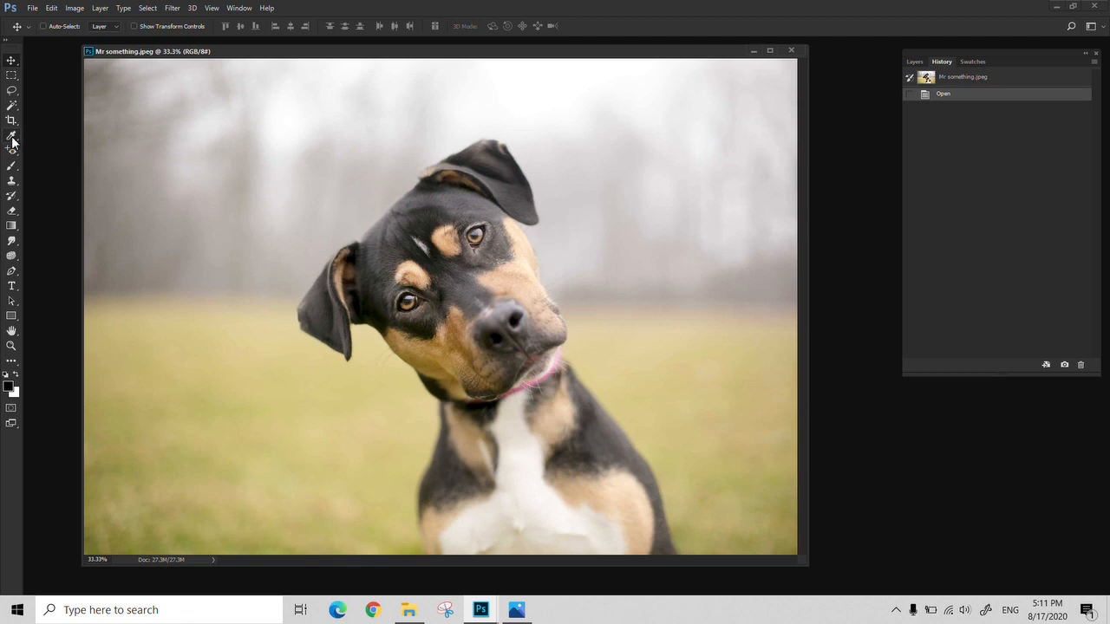
Sample the tan fur below the dog's eye as the foreground colour with the Eyedropper Tool.
click(12, 137)
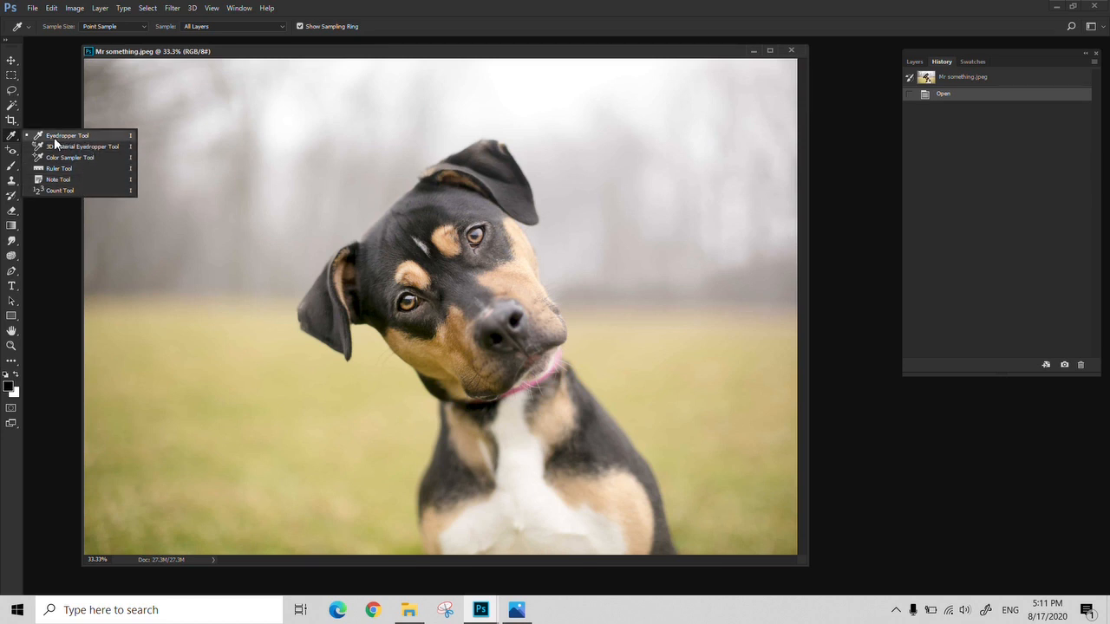
click(76, 137)
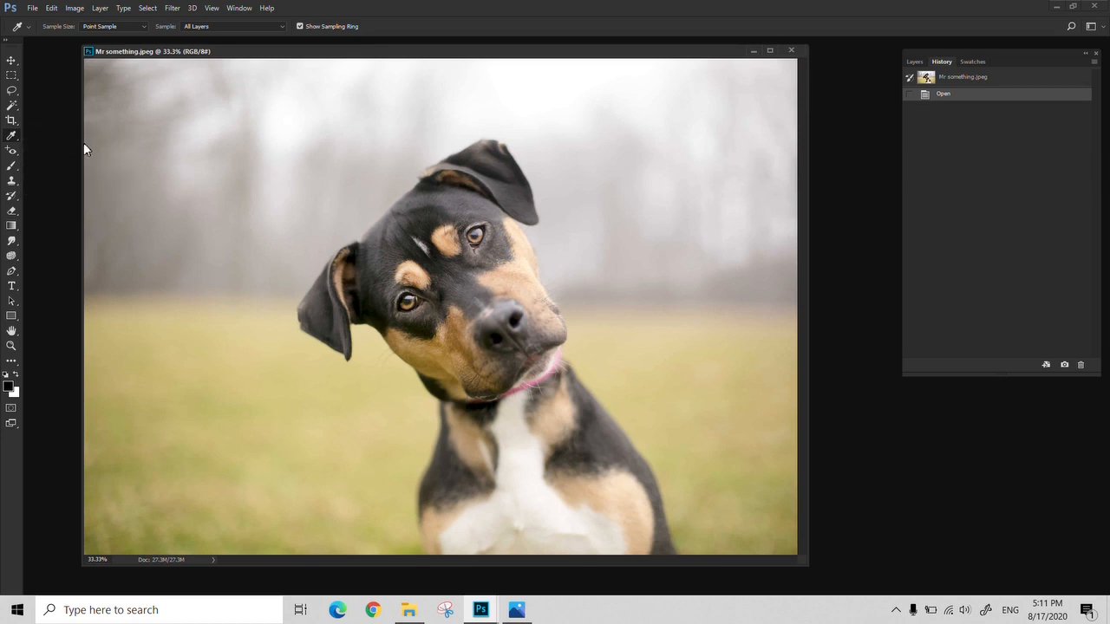
key(z)
click(421, 341)
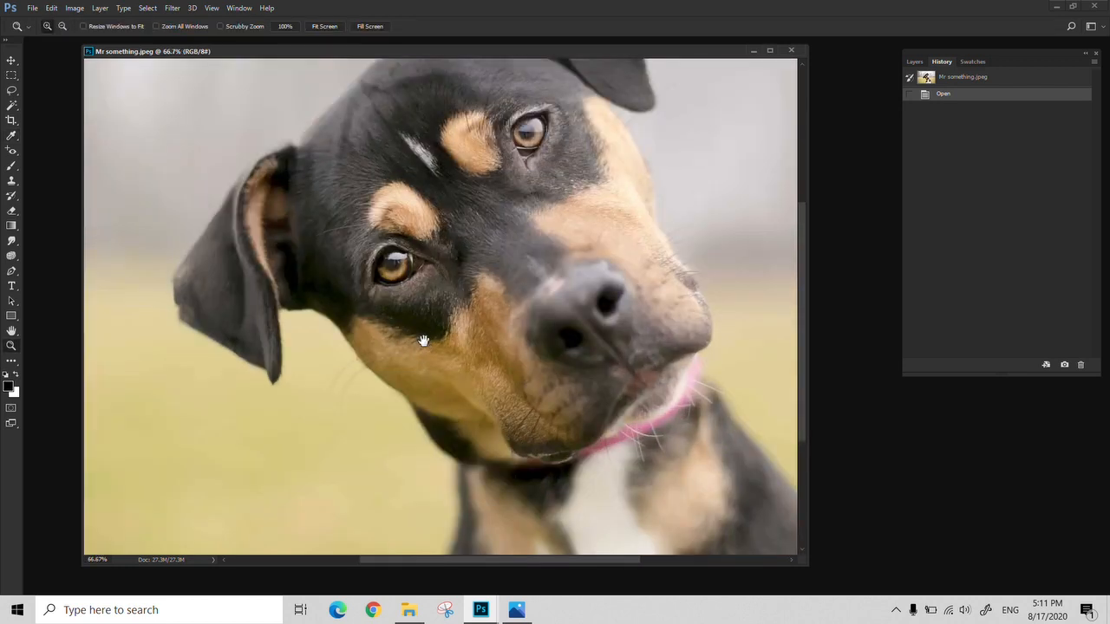
click(421, 347)
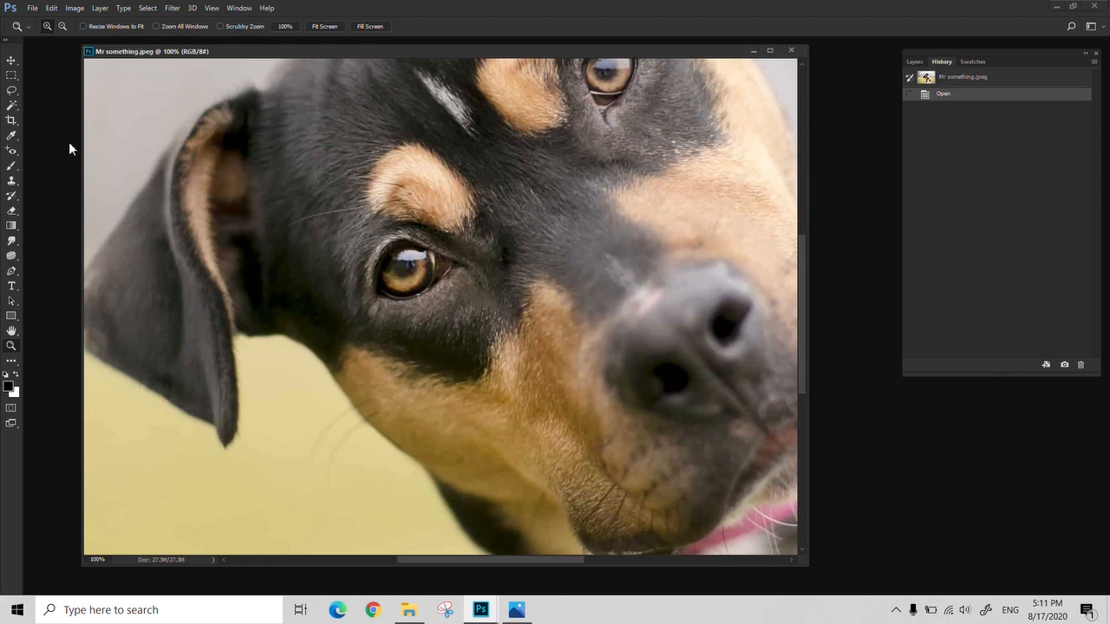
click(12, 136)
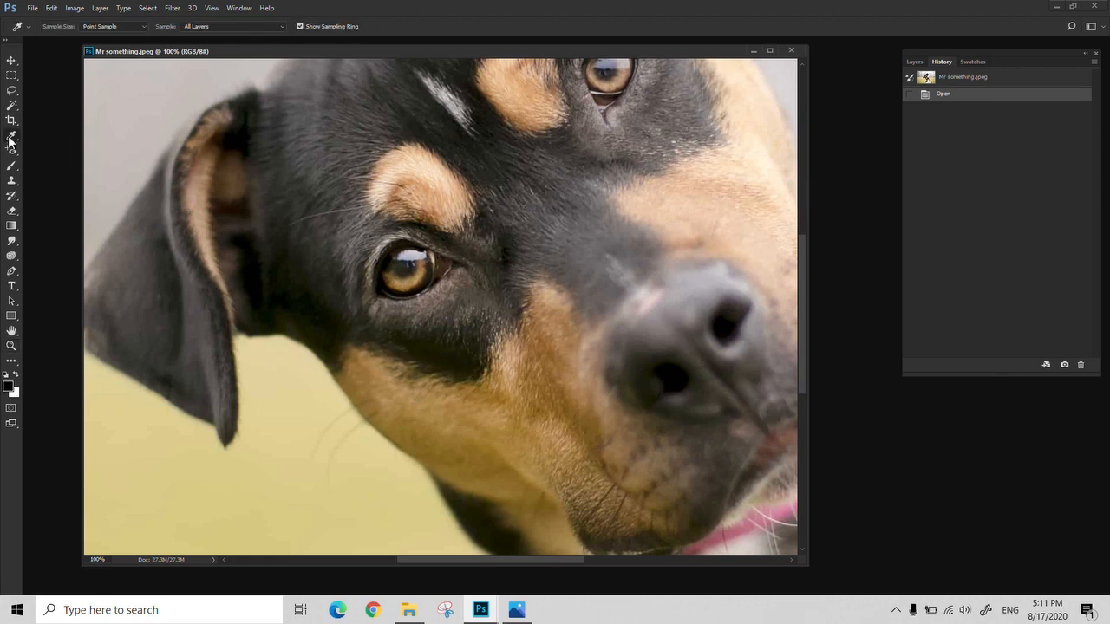
click(451, 359)
Sample the tan eyebrow patch and then the dark fur beside it as the foreground colour.
key(z)
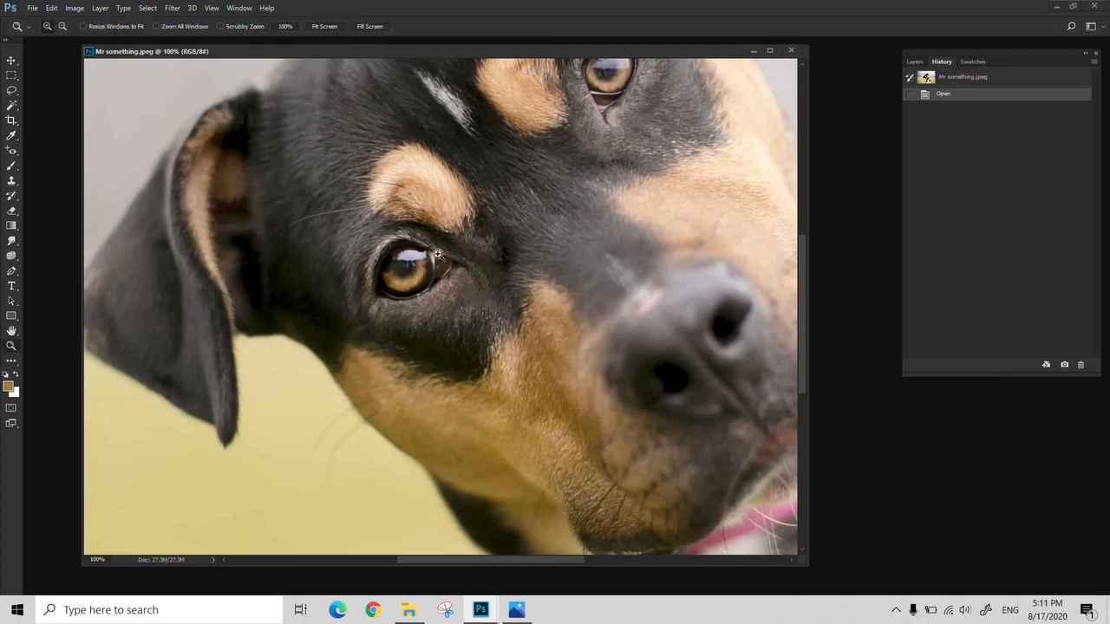
click(447, 184)
click(447, 184)
click(447, 184)
click(446, 183)
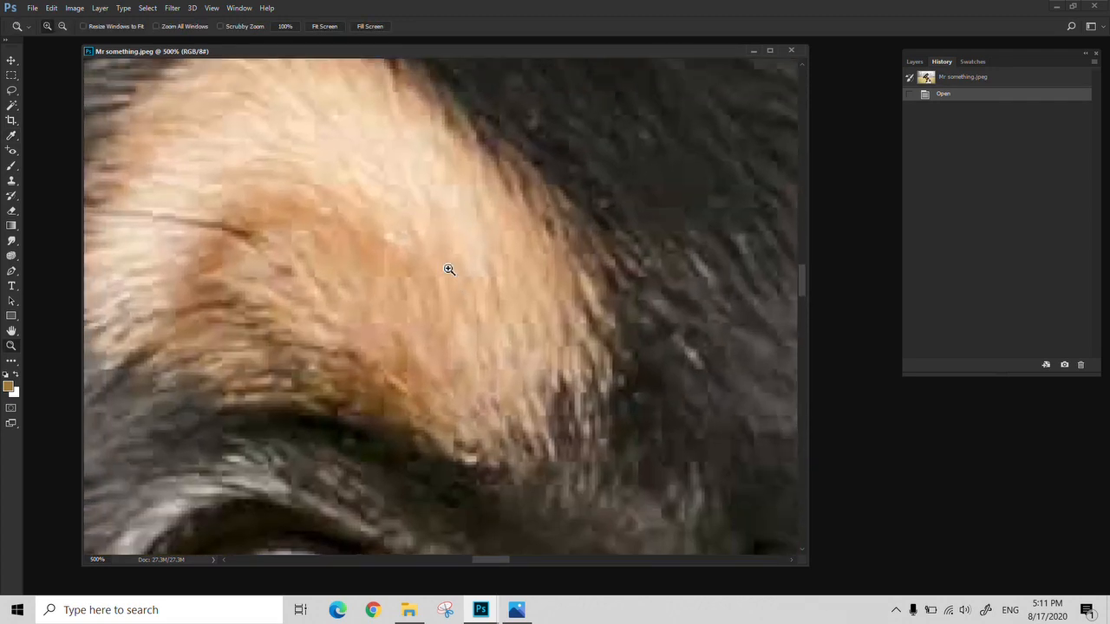
key(i)
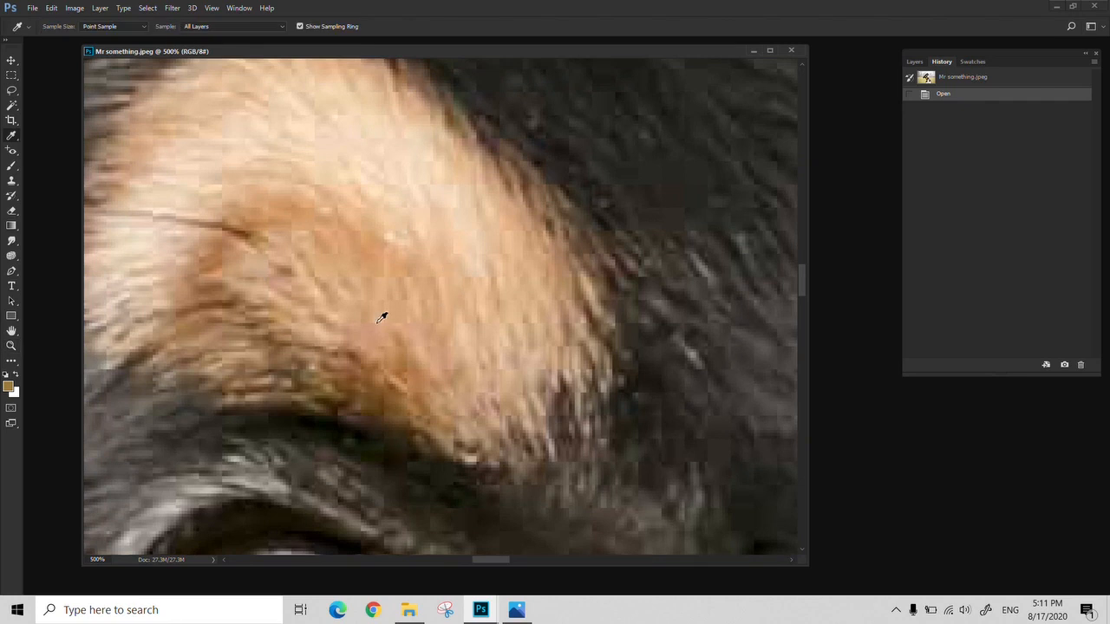
click(328, 333)
click(639, 426)
Measure a rising diagonal across the blurred background, from the grass line to beside the dog's raised ear, with the Ruler Tool.
key(z)
right_click(387, 303)
click(411, 310)
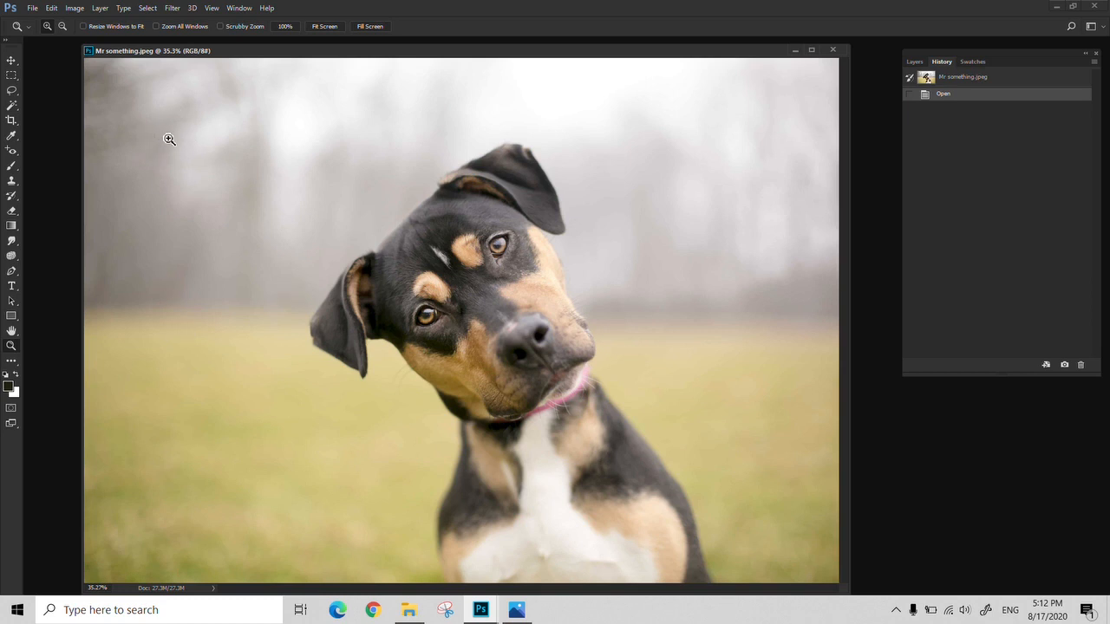
click(11, 137)
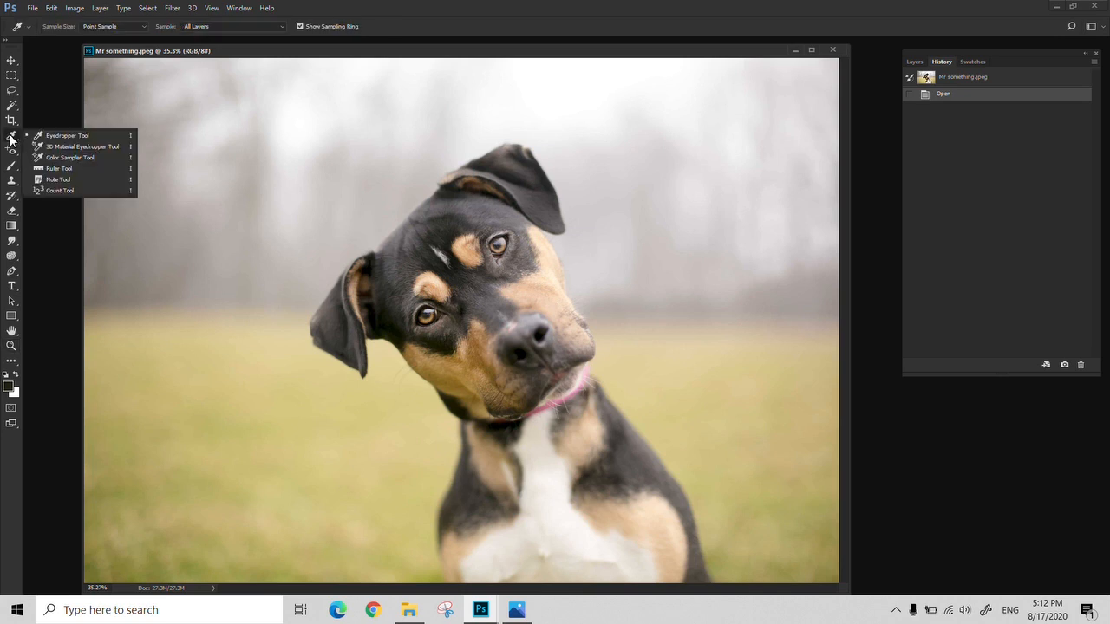
click(34, 137)
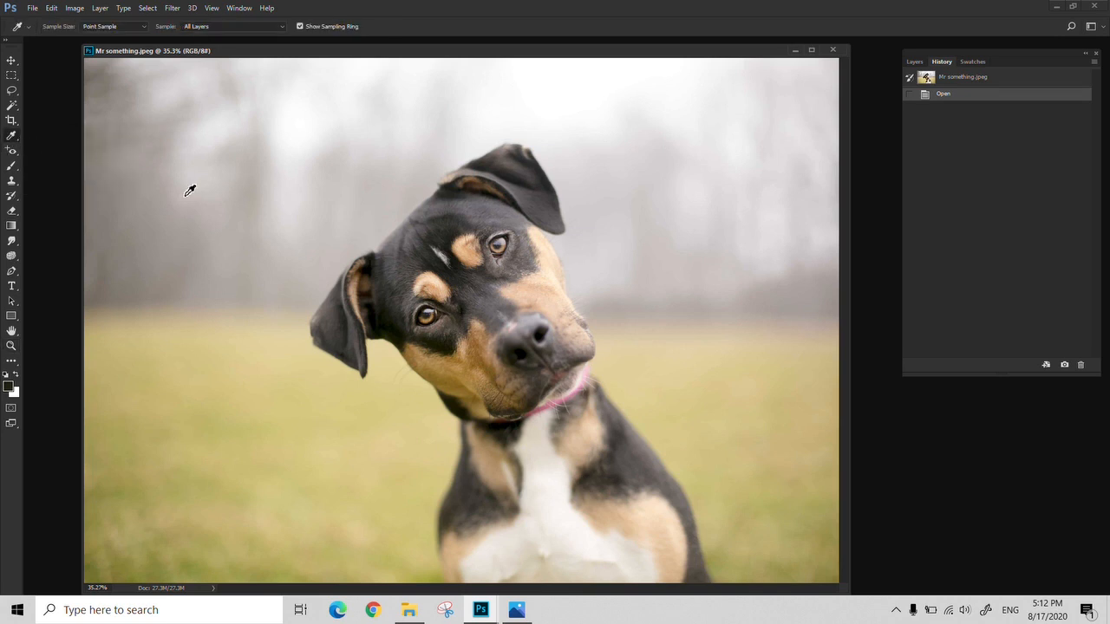
right_click(13, 139)
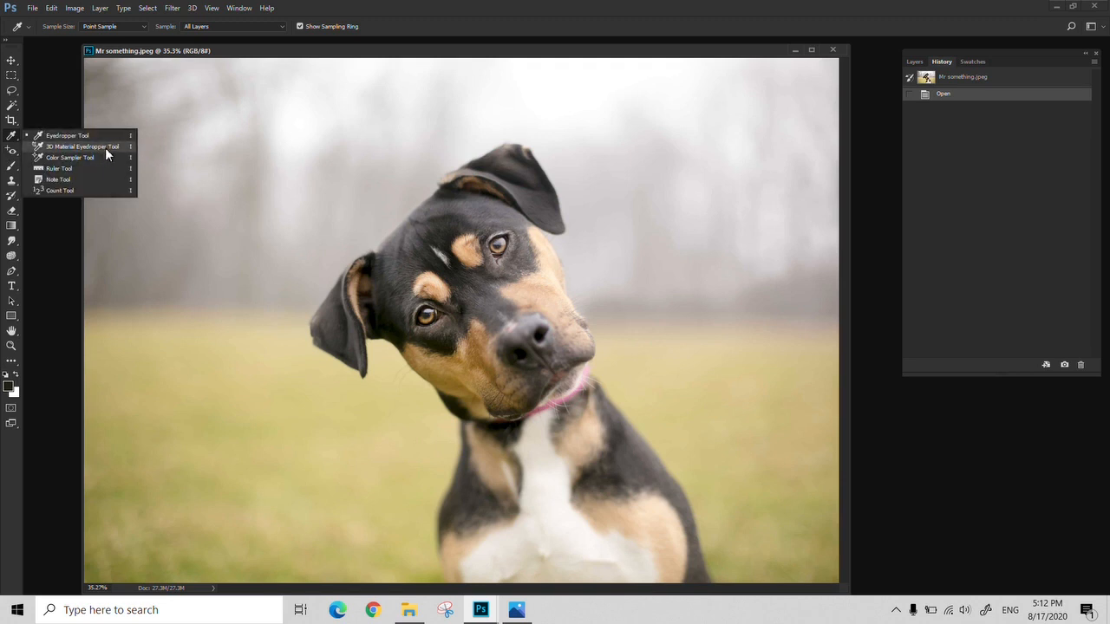
click(65, 169)
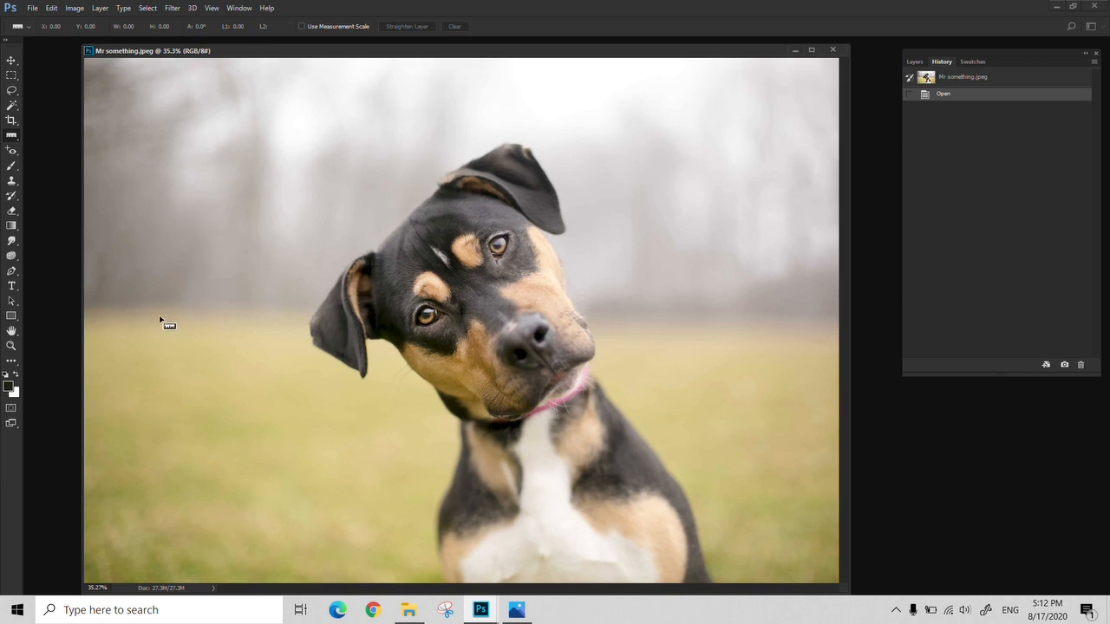
drag(158, 314, 439, 122)
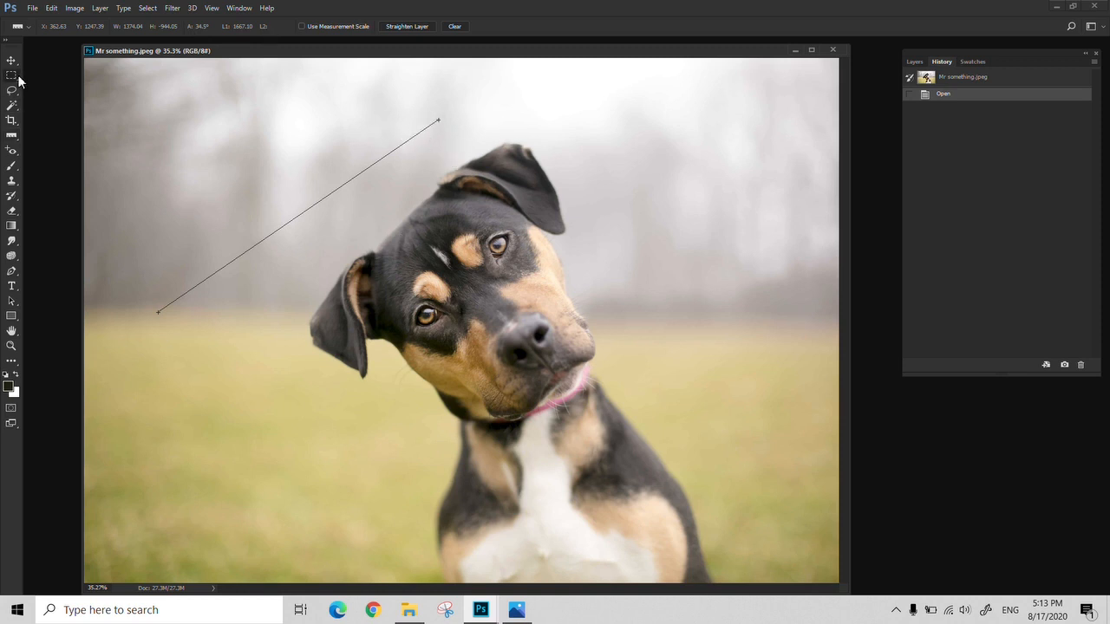
Show the rulers around the dog photo.
key(z)
alt+click(441, 274)
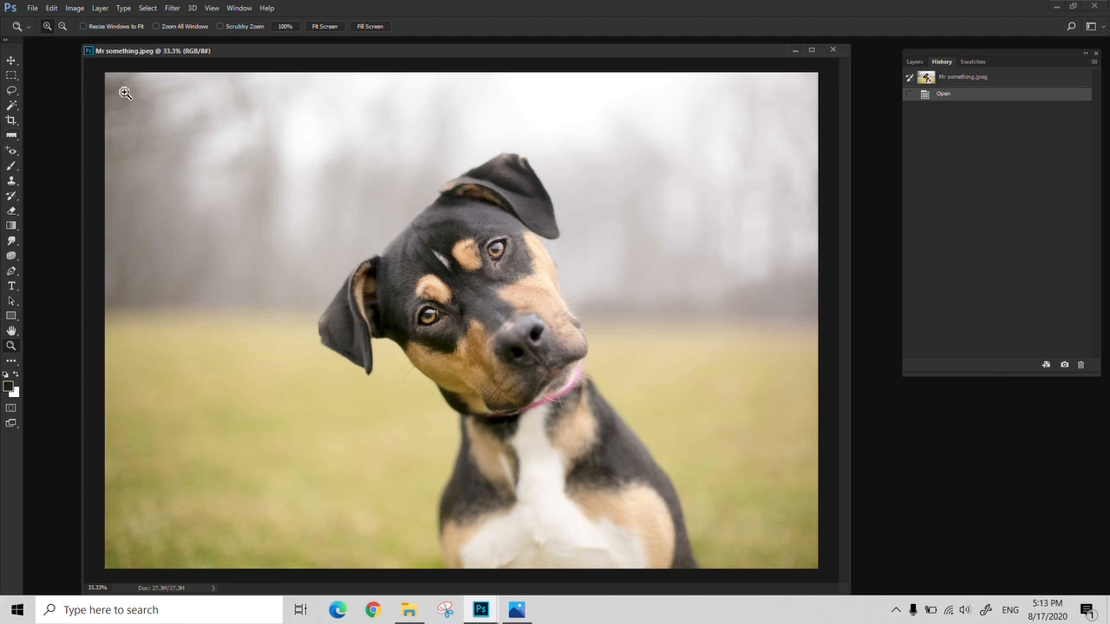
click(212, 8)
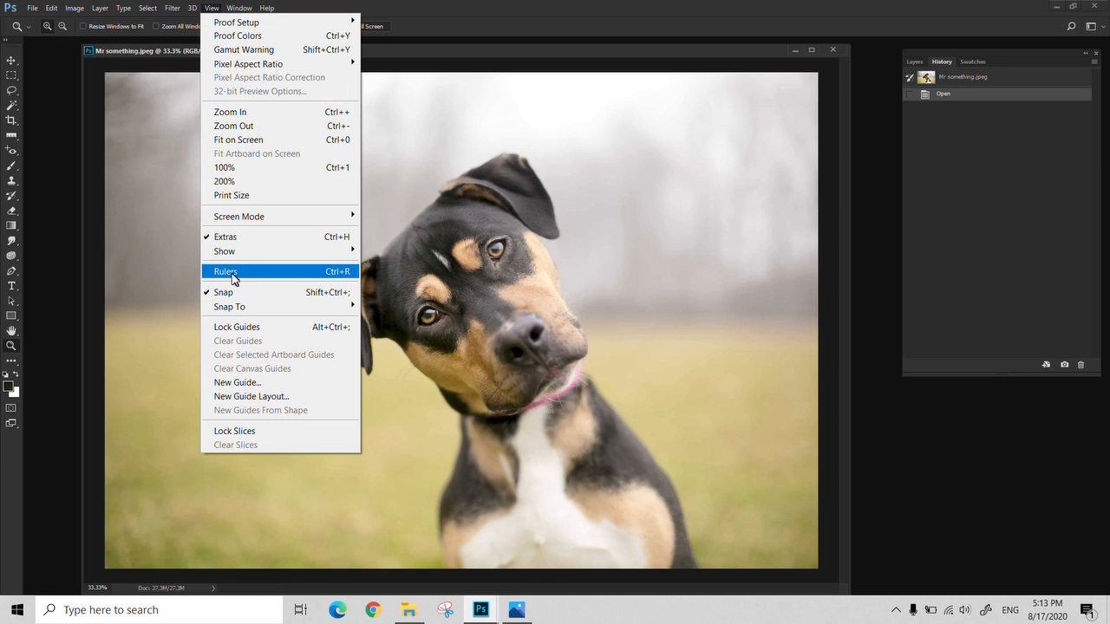
click(319, 276)
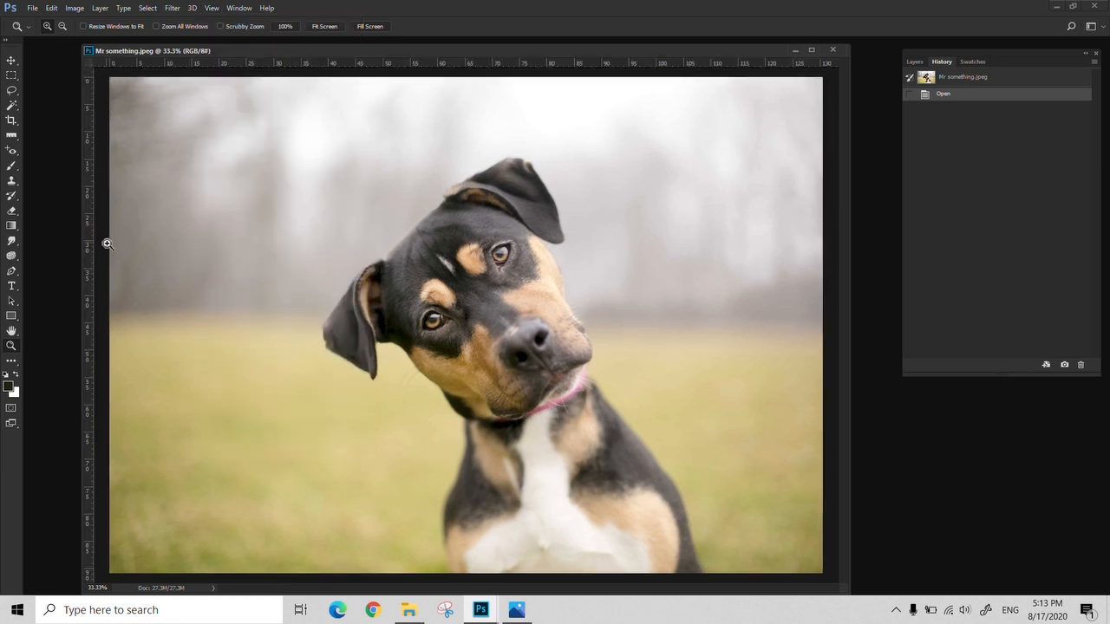
alt+click(309, 324)
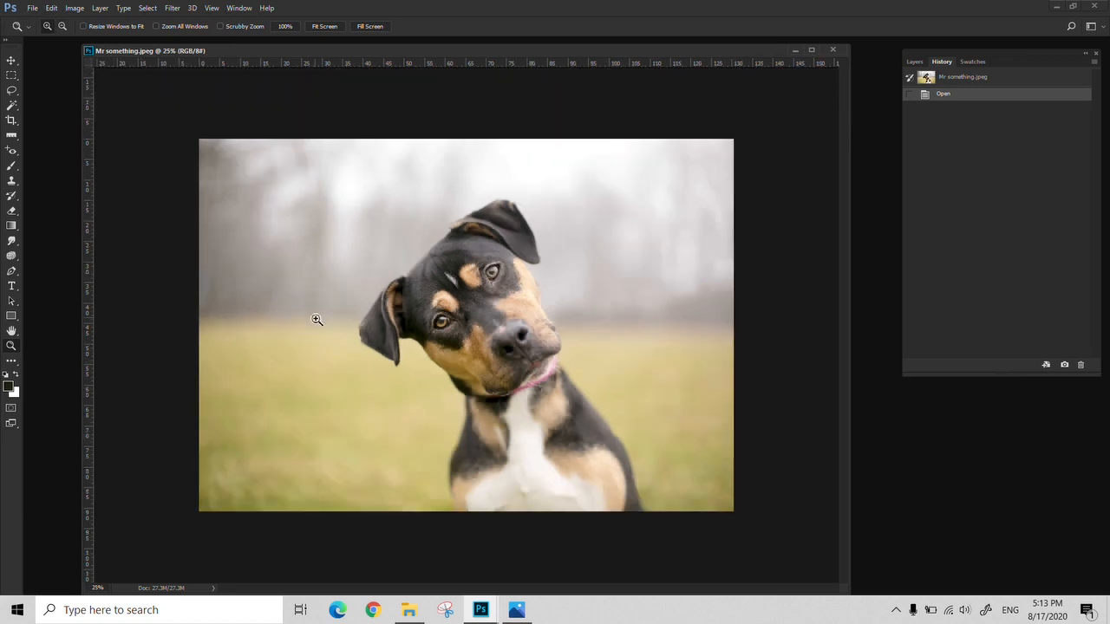
click(316, 320)
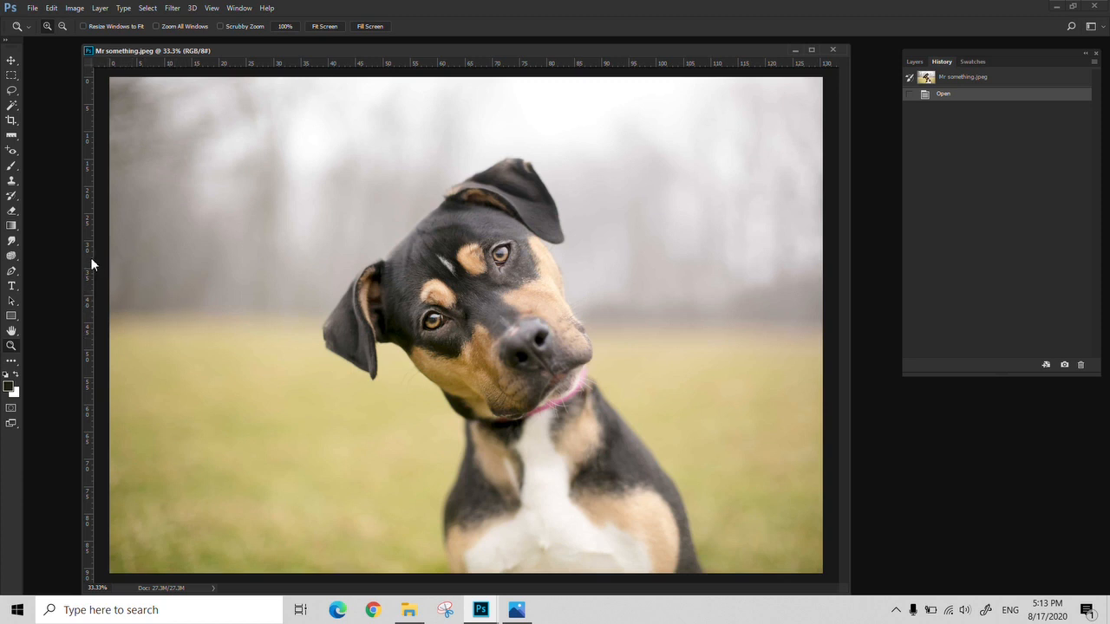
Place four guides just inside the photo's edges: vertical ones at about 5 and 124, horizontal ones at about 7 and 84 ruler units.
click(11, 60)
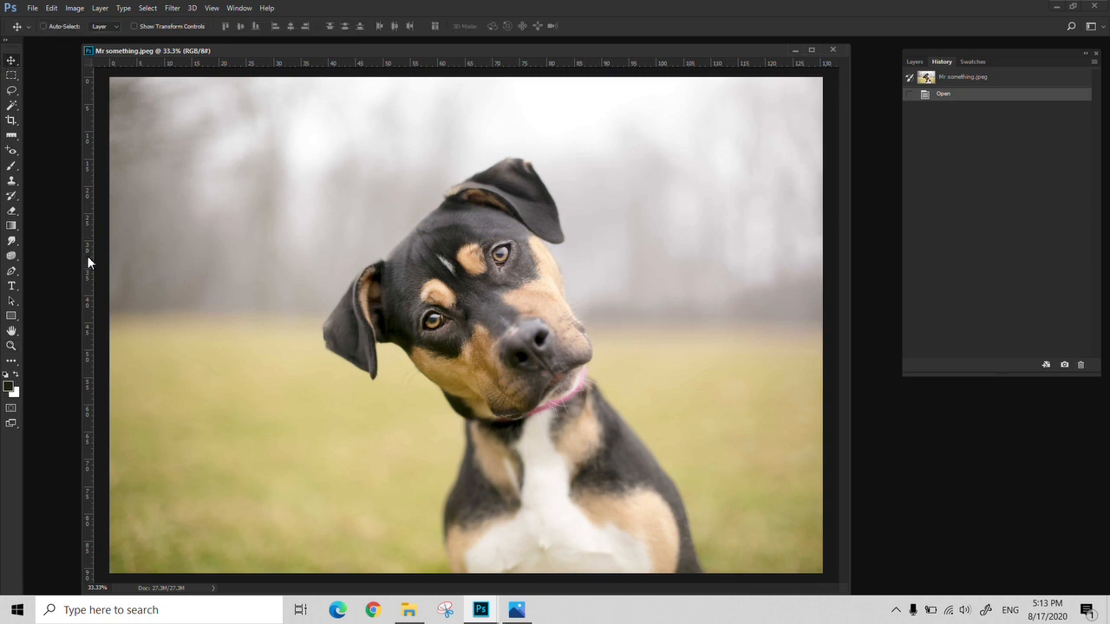
drag(87, 262, 141, 281)
key(z)
alt+click(203, 375)
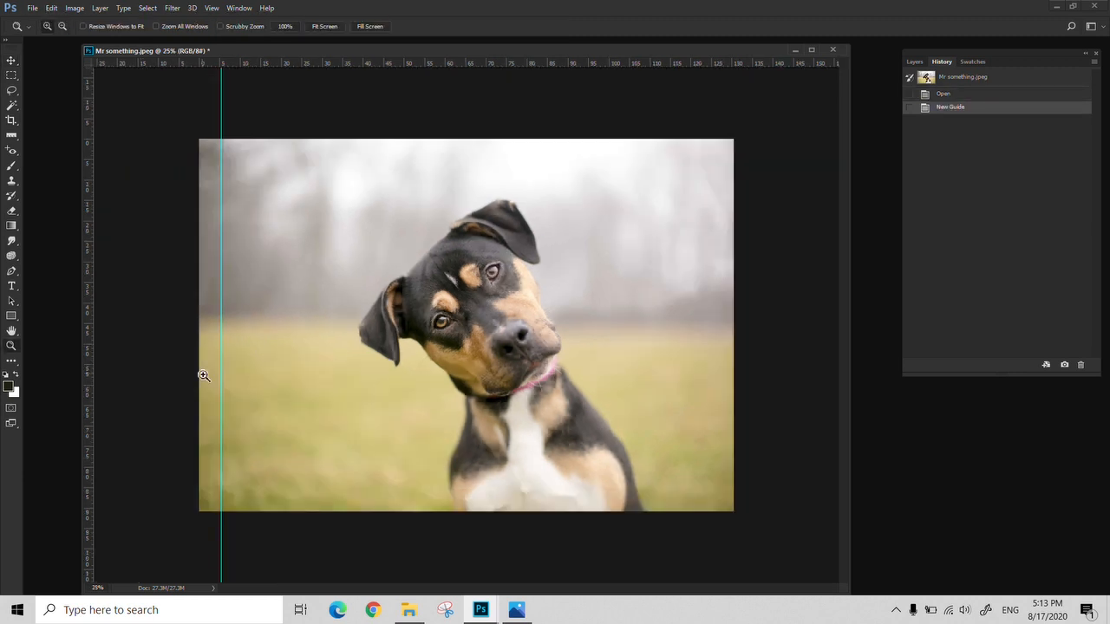
key(v)
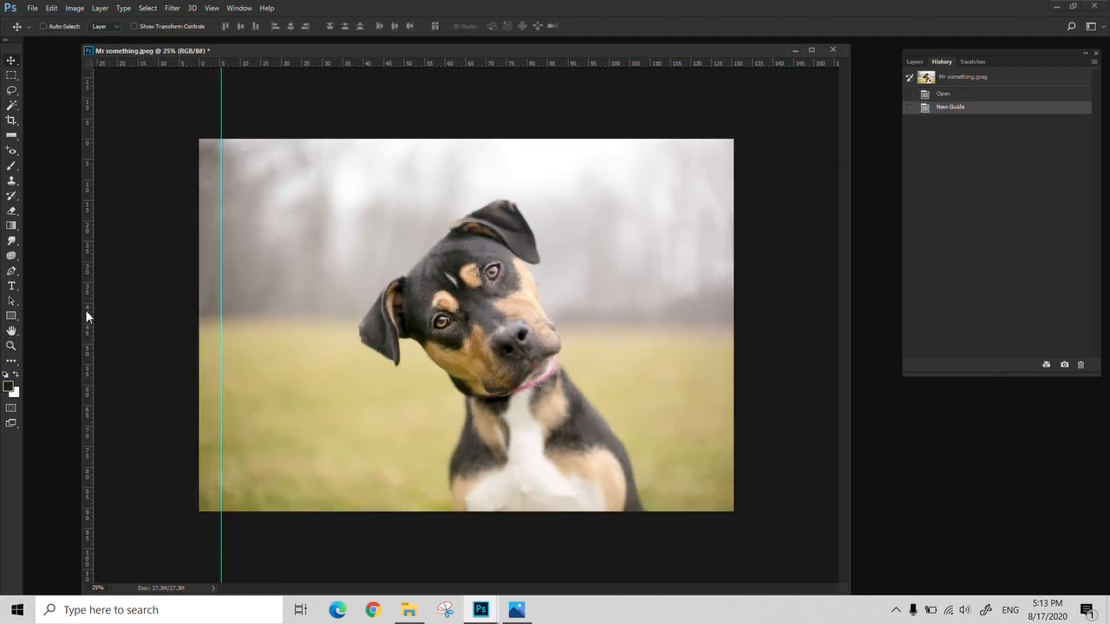
drag(90, 315, 710, 312)
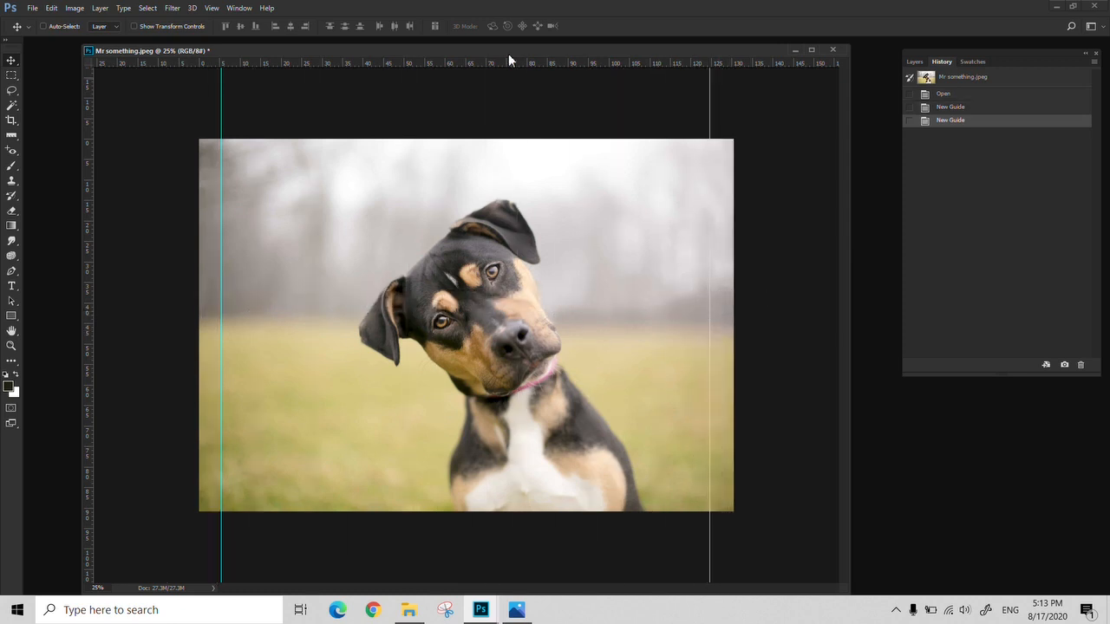
drag(471, 67, 476, 167)
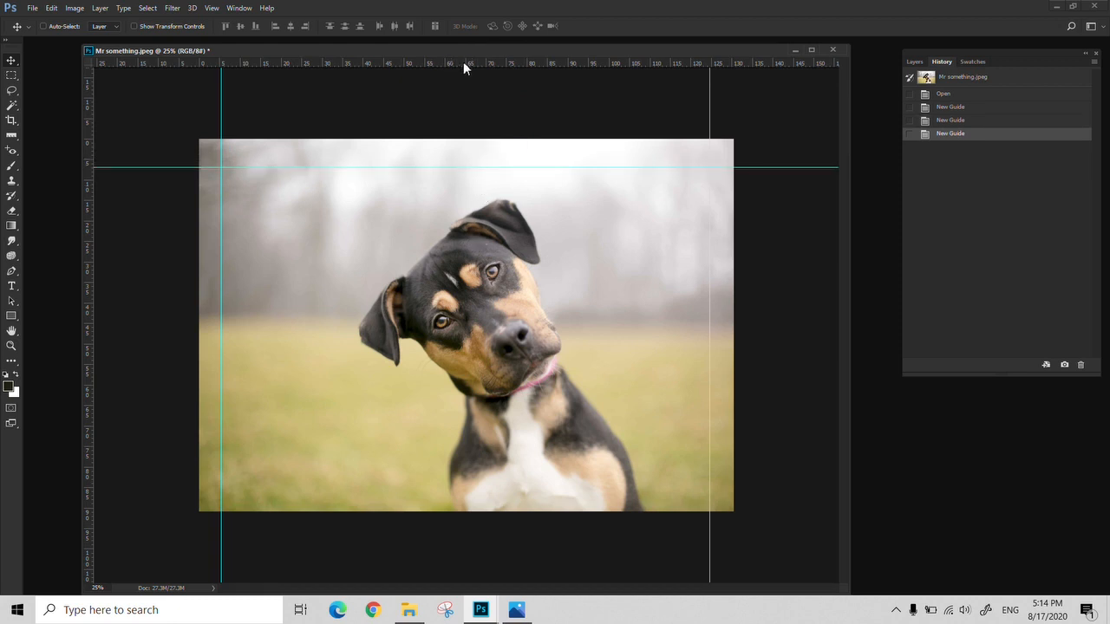
drag(463, 66, 523, 487)
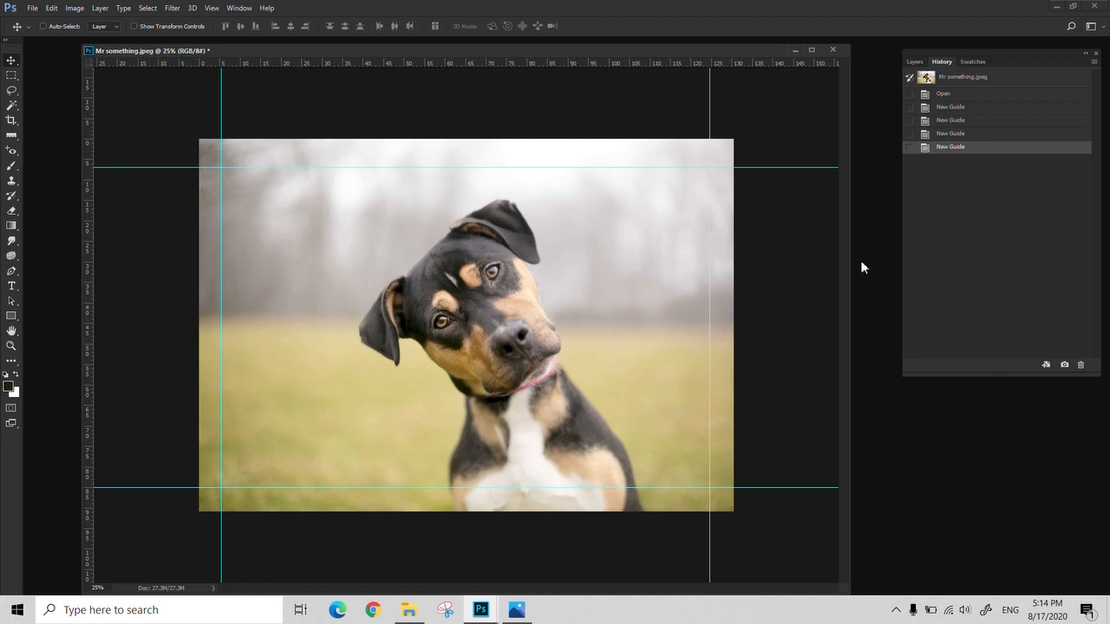
Add a new layer and fill a rectangular selection above the dog's head with the dark foreground colour using the Paint Bucket.
click(911, 61)
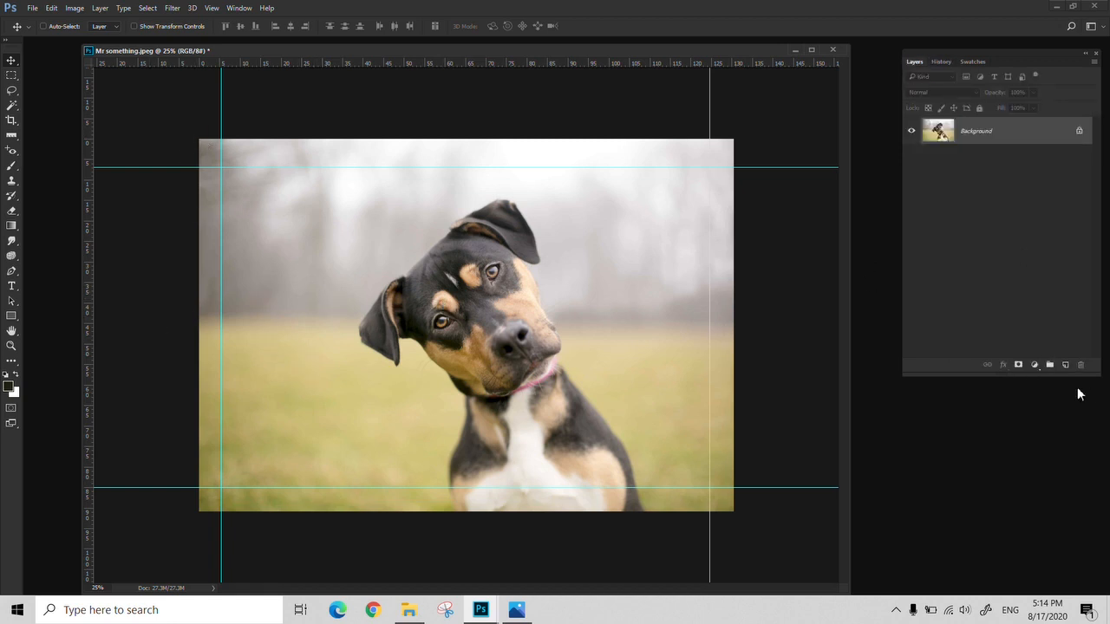
click(1066, 363)
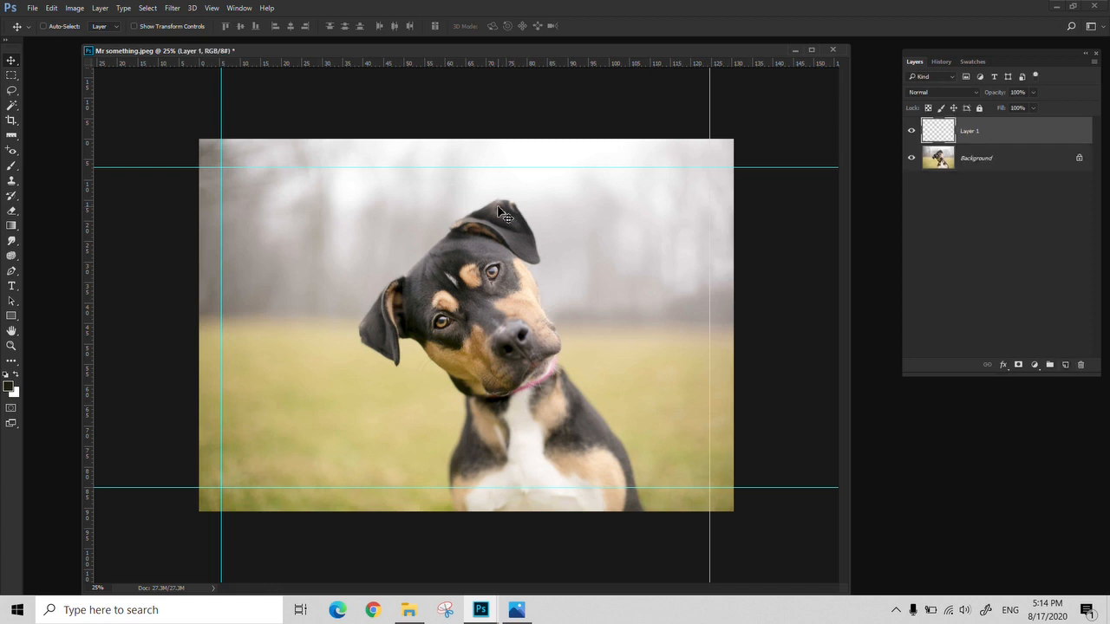
key(m)
mouse_move(339, 190)
mouse_down()
mouse_move(463, 381)
mouse_move(442, 319)
mouse_up()
key(g)
key(shift+g)
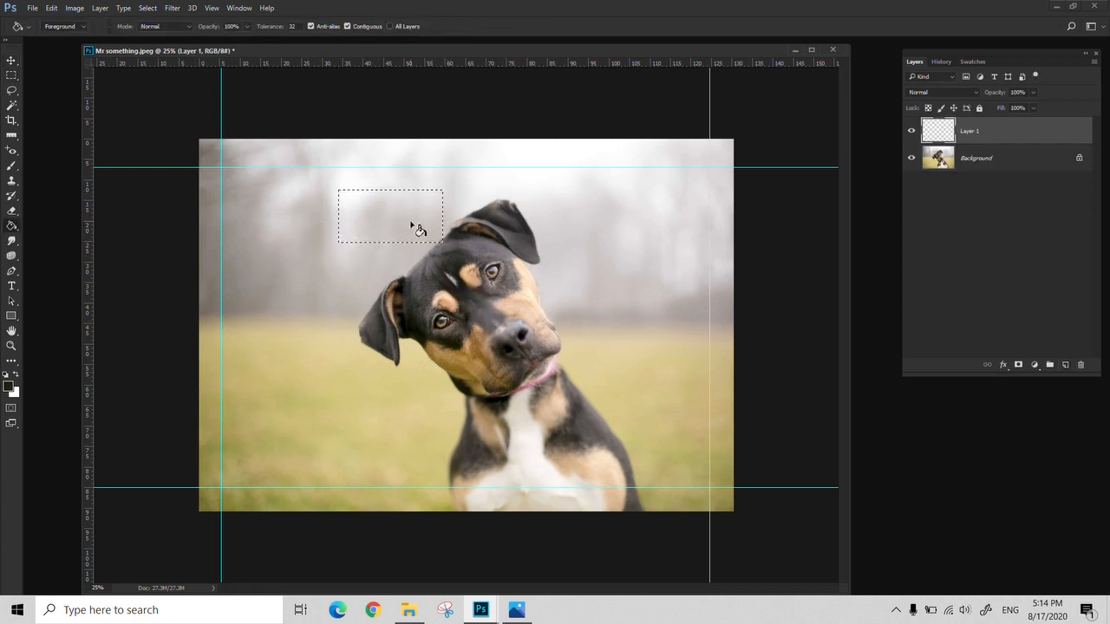
click(415, 227)
key(ctrl+d)
Move the dark rectangle so its edges snap to the corner where the left and upper guides cross.
key(m)
key(v)
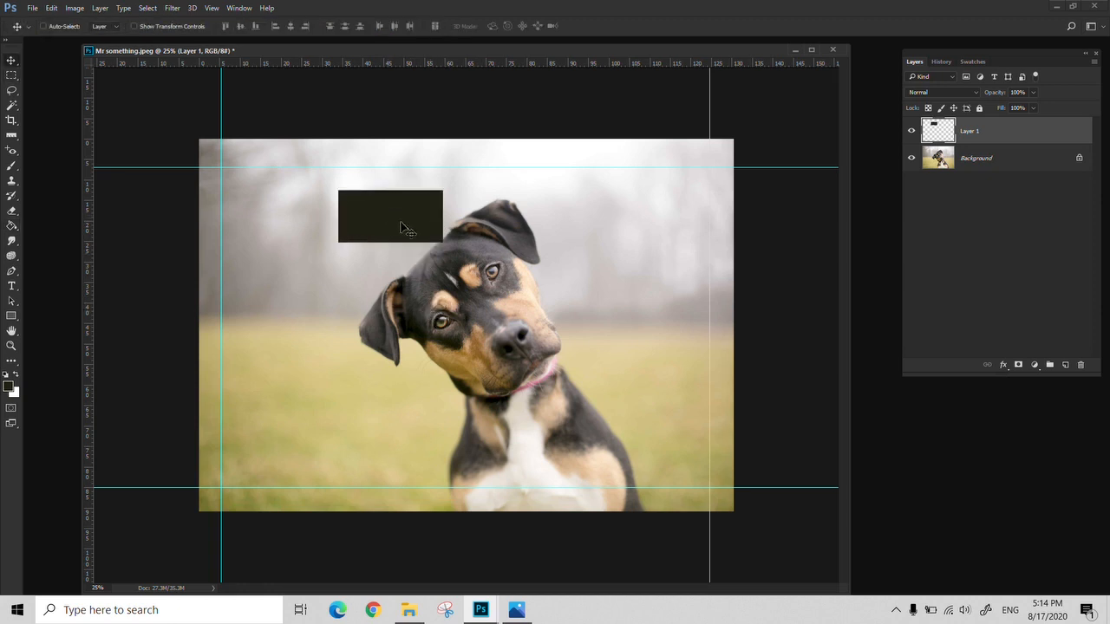
drag(415, 225, 295, 220)
key(z)
click(222, 176)
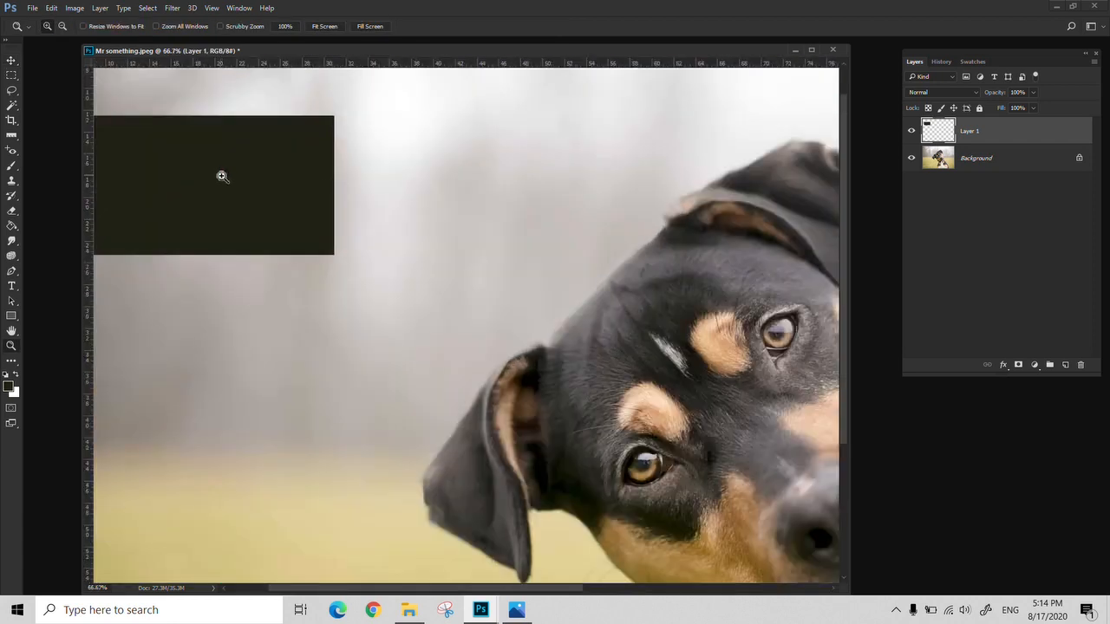
key(v)
drag(292, 300, 292, 241)
Duplicate the dark rectangle twice, spacing the copies evenly below it along the left vertical guide.
key(z)
alt+click(227, 314)
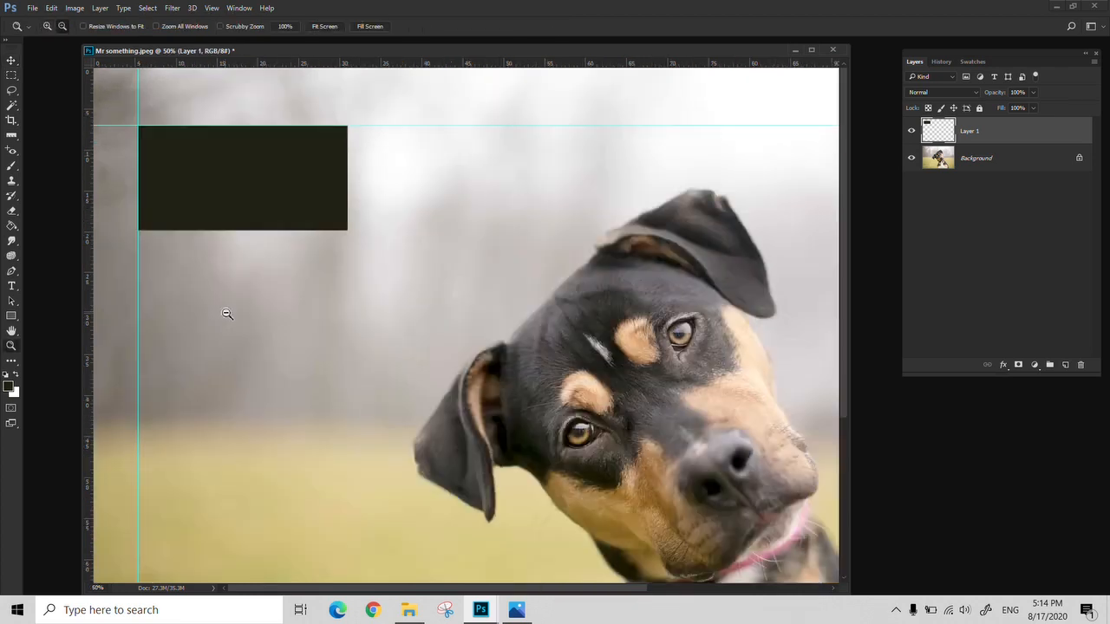
alt+click(226, 314)
key(v)
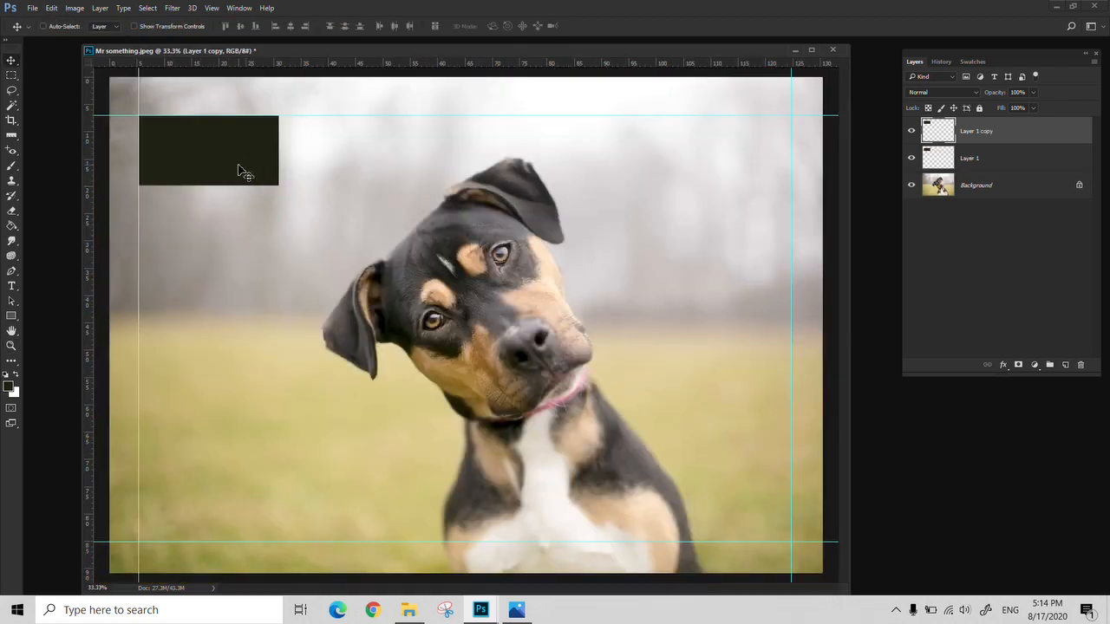
drag(241, 173, 177, 439)
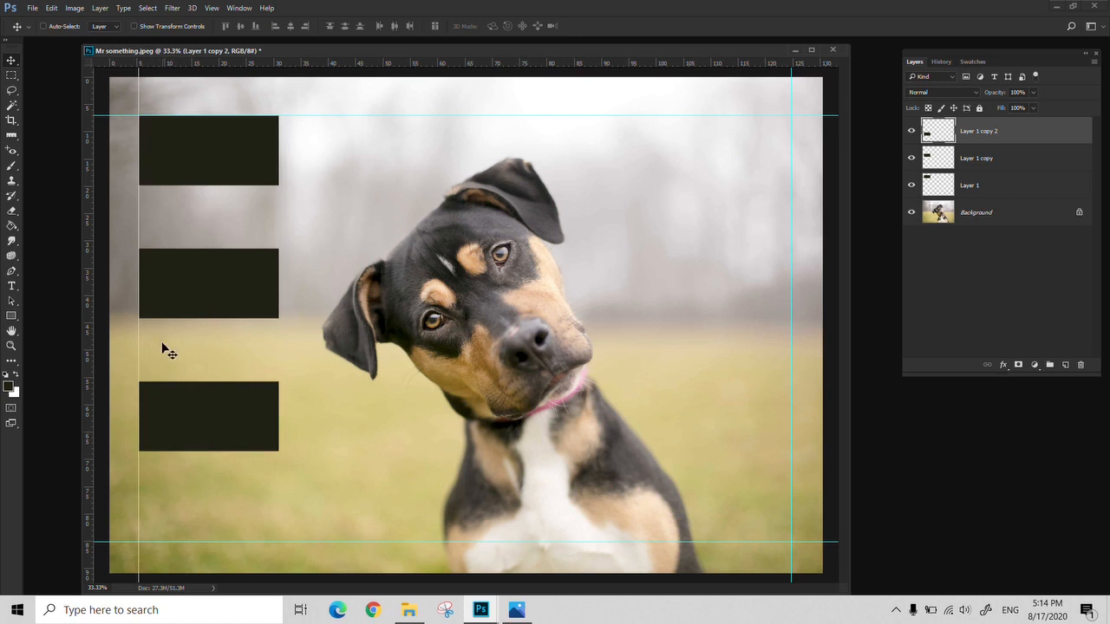
key(z)
alt+click(235, 362)
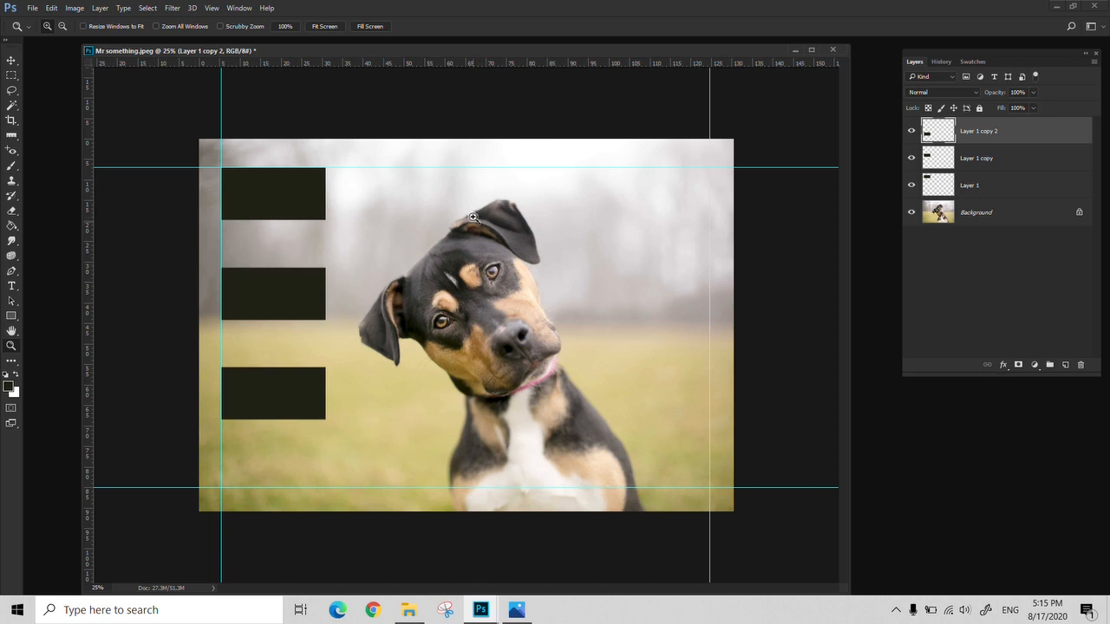
key(v)
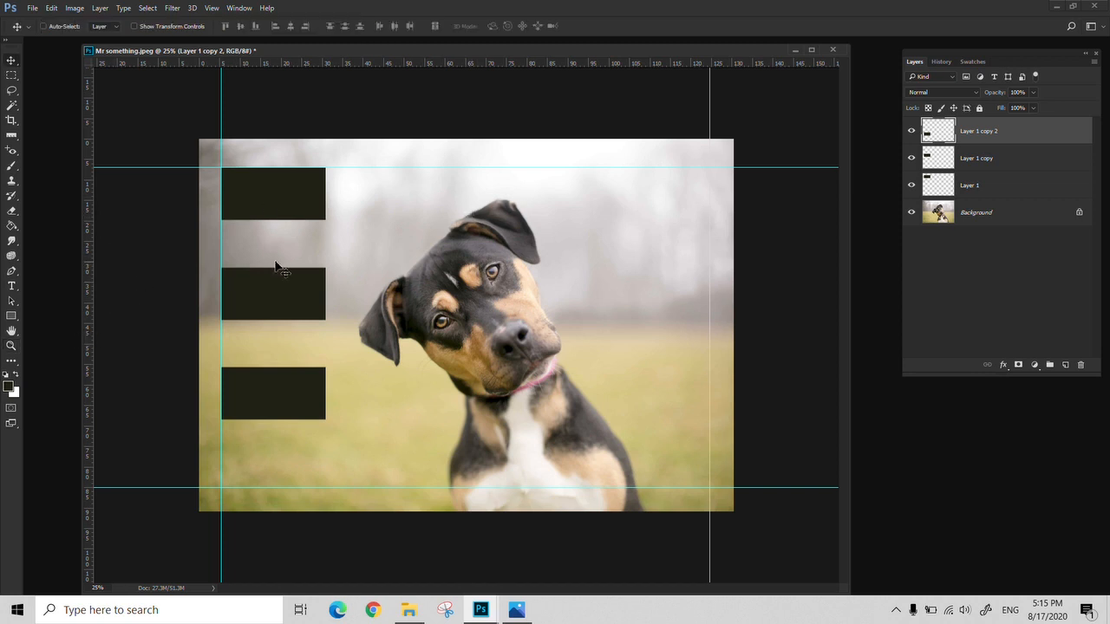
Undo the rectangle's duplicates, its move to the guide corner and the Paint Bucket fill on Layer 1.
key(ctrl+z)
key(ctrl+z)
key(ctrl+z)
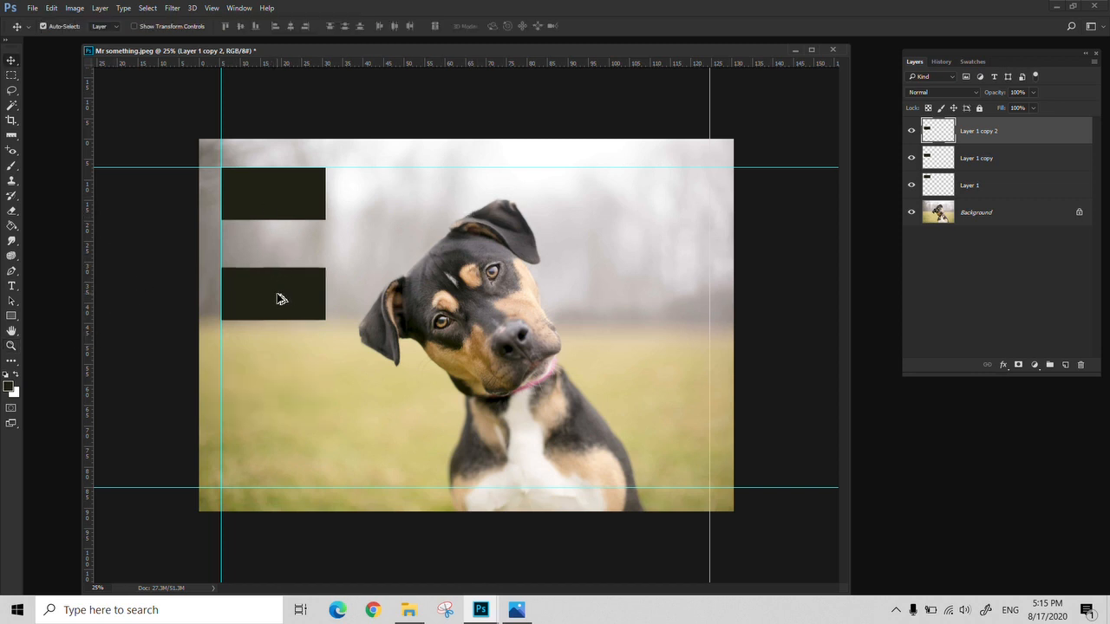
key(ctrl+z)
key(ctrl+z)
key(ctrl+z)
key(ctrl+z)
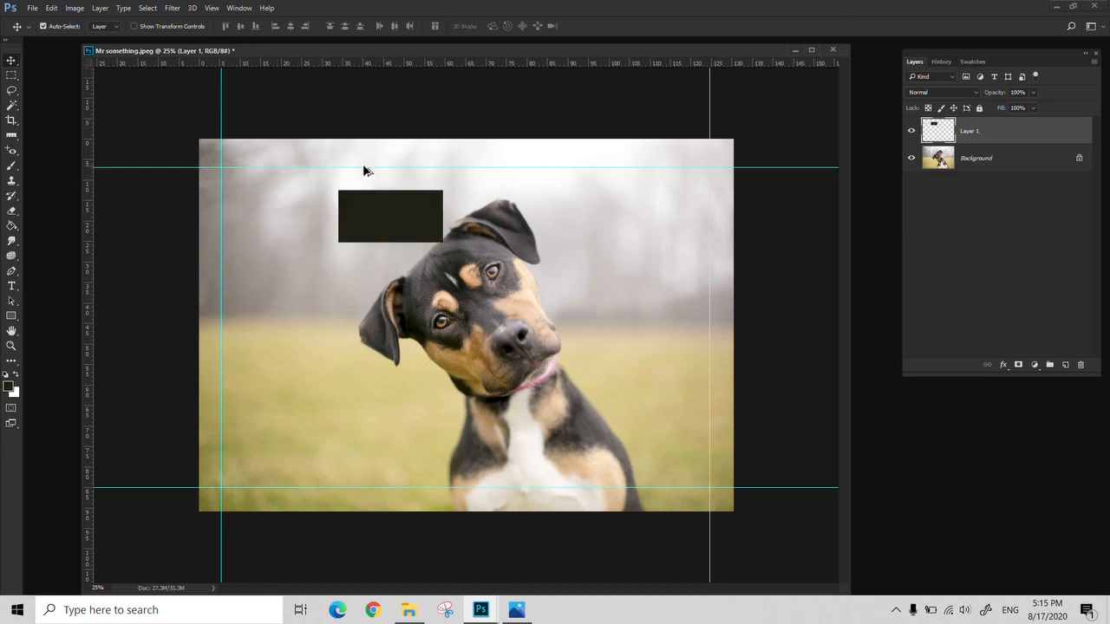
key(ctrl+z)
key(ctrl+z)
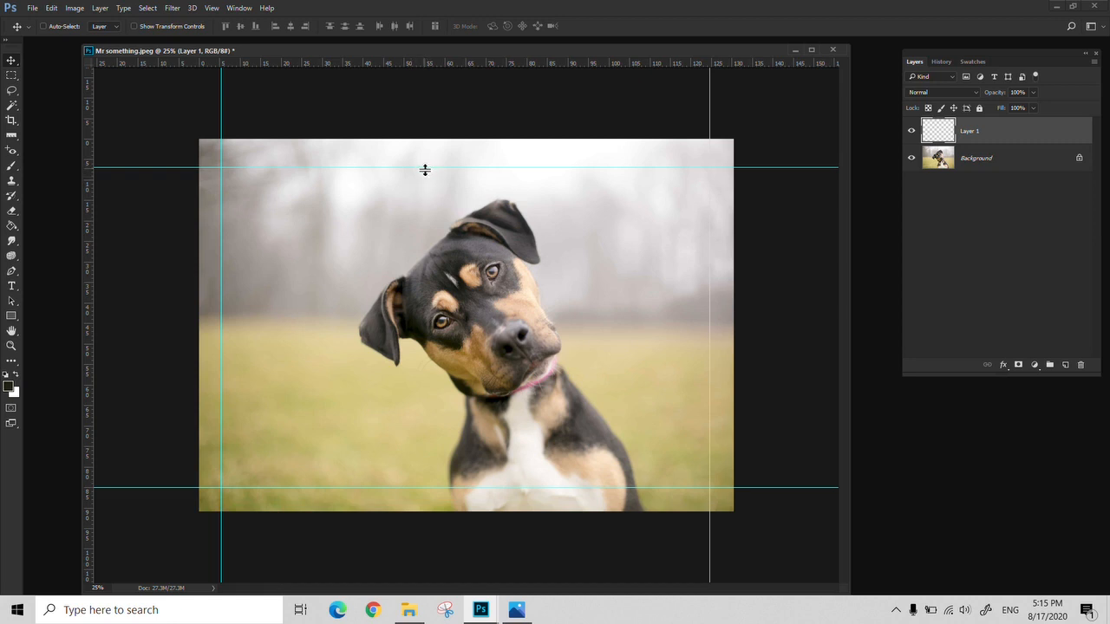
Remove all four guides by returning the horizontal and vertical ones to their rulers.
drag(425, 170, 421, 64)
drag(325, 488, 333, 68)
drag(222, 126, 85, 146)
drag(711, 113, 40, 179)
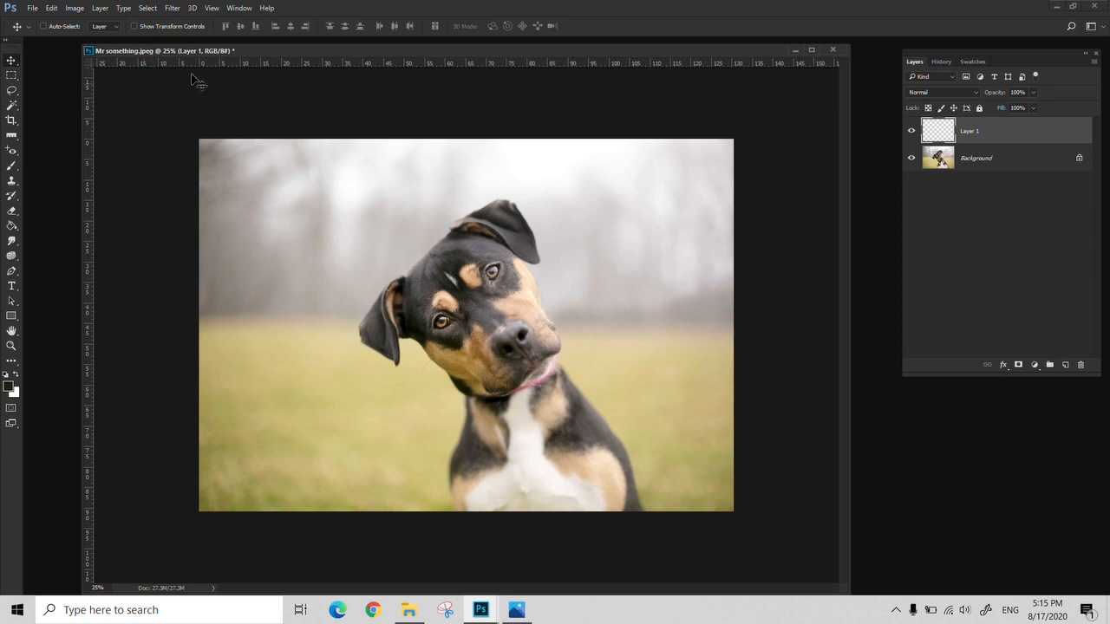
Hide the rulers around the photo.
click(227, 10)
mouse_move(212, 10)
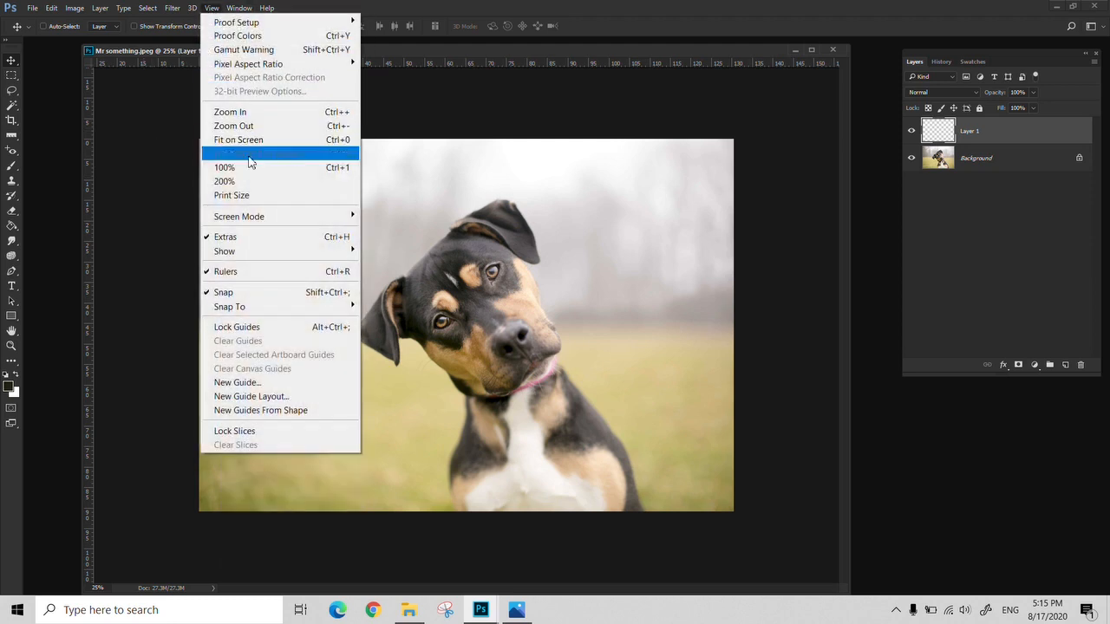
click(241, 278)
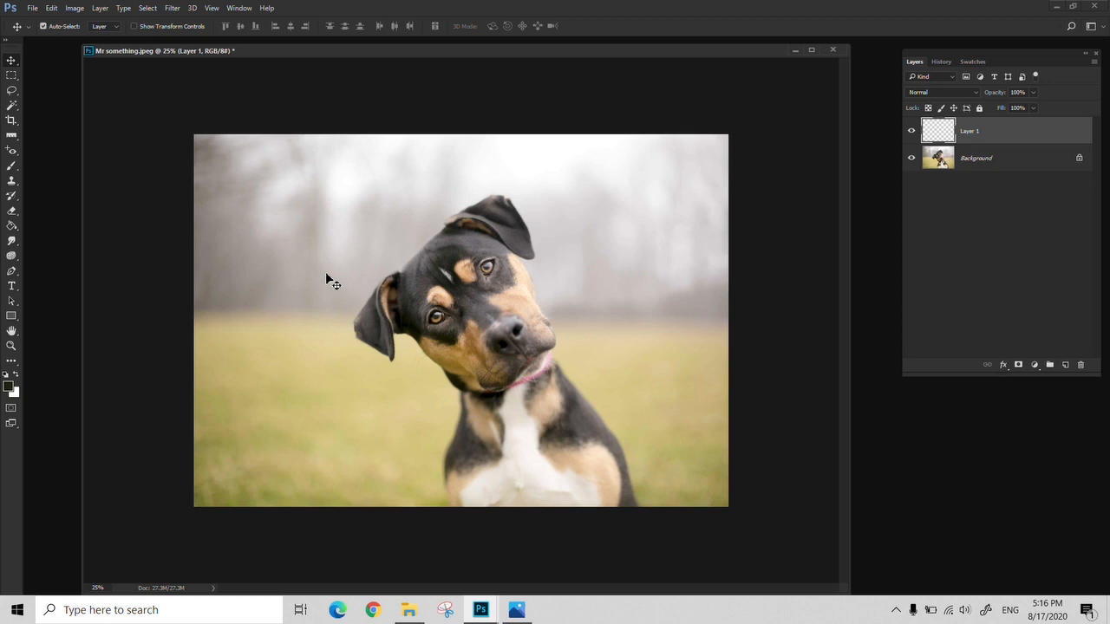
Show the rulers and examine their scale at the photo's upper-left corner.
key(ctrl+r)
key(z)
click(203, 141)
click(203, 141)
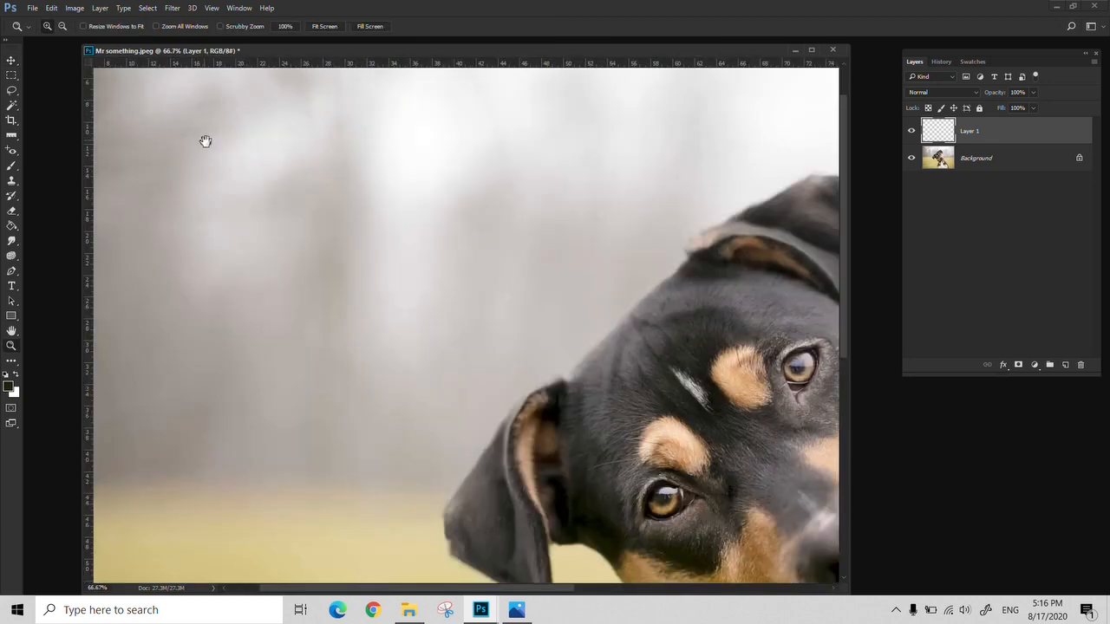
click(203, 142)
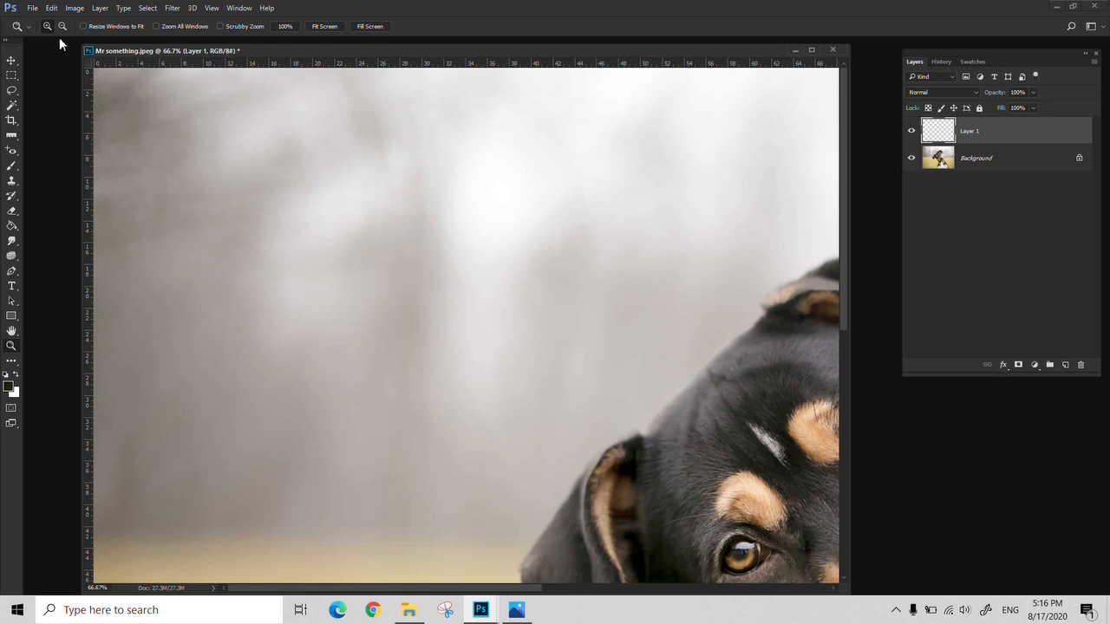
Set the ruler units to Inches in the Units & Rulers preferences.
click(52, 7)
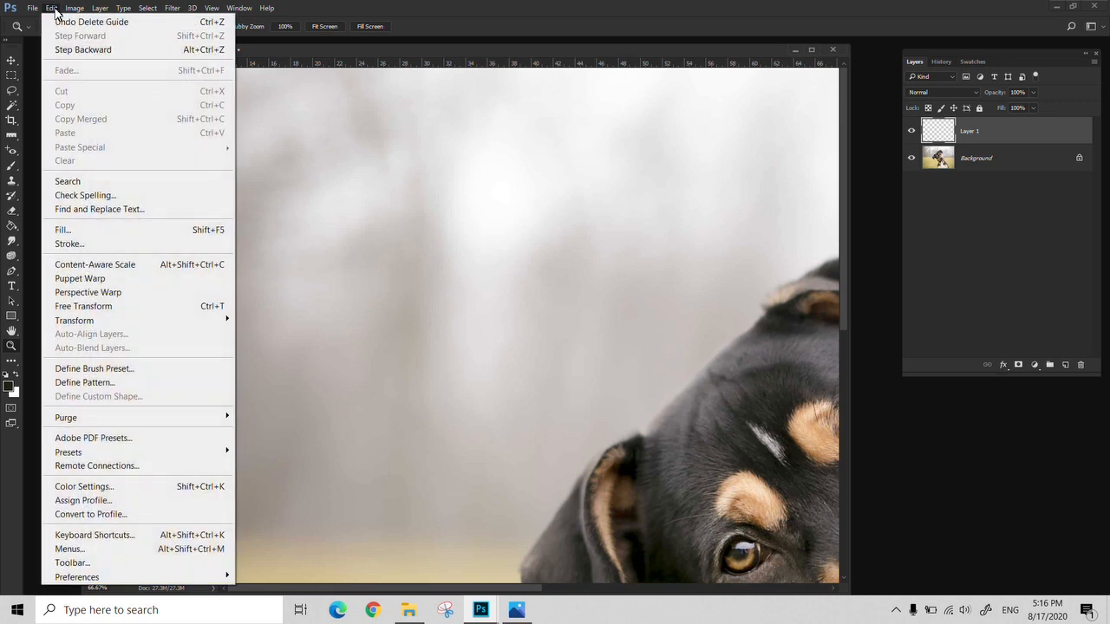
mouse_move(176, 578)
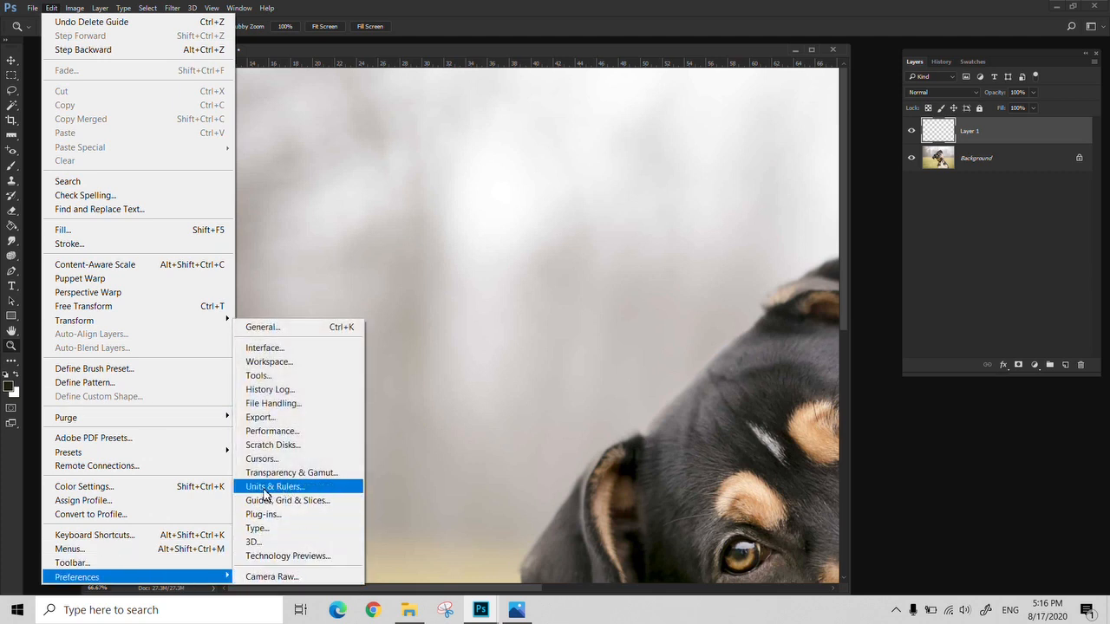
click(297, 491)
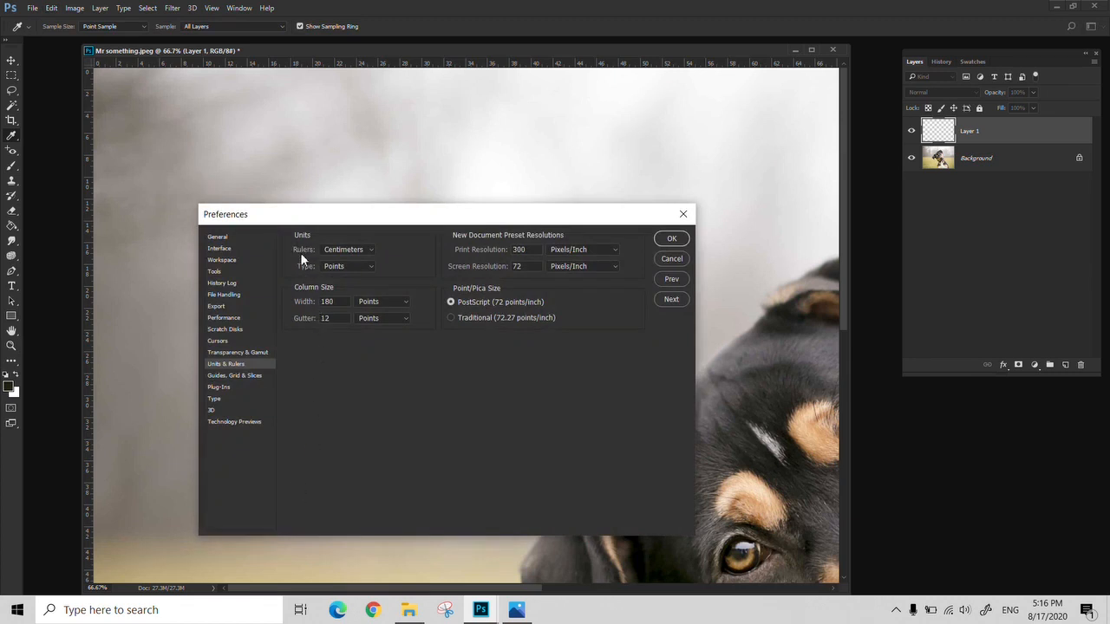
click(362, 249)
click(353, 266)
click(672, 239)
key(z)
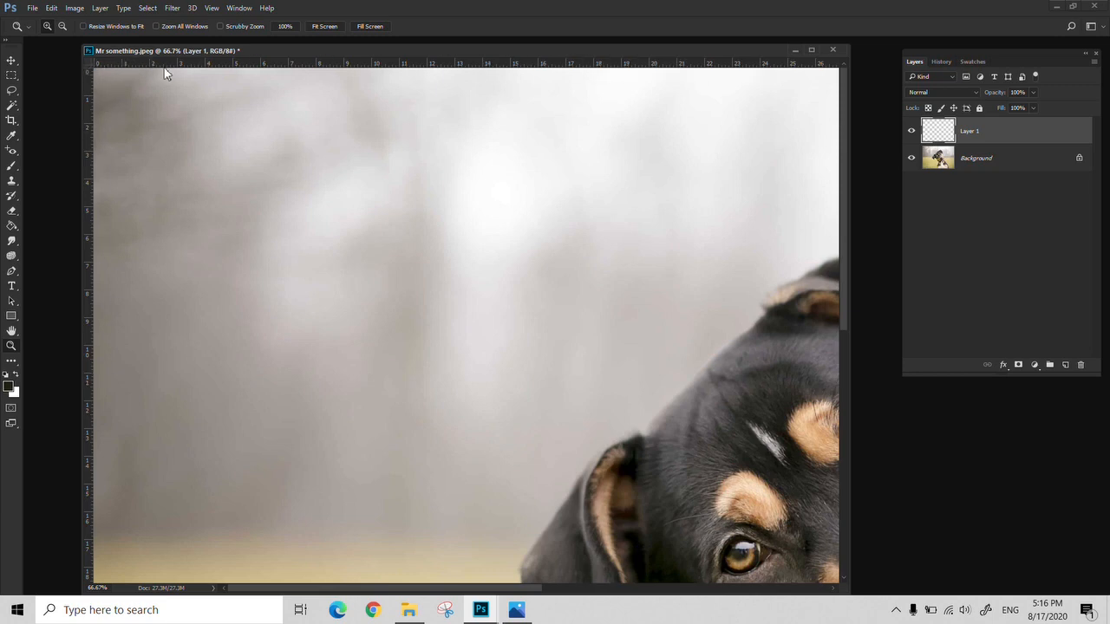
Set the ruler units to Centimeters in the Units & Rulers preferences.
click(32, 8)
mouse_move(51, 8)
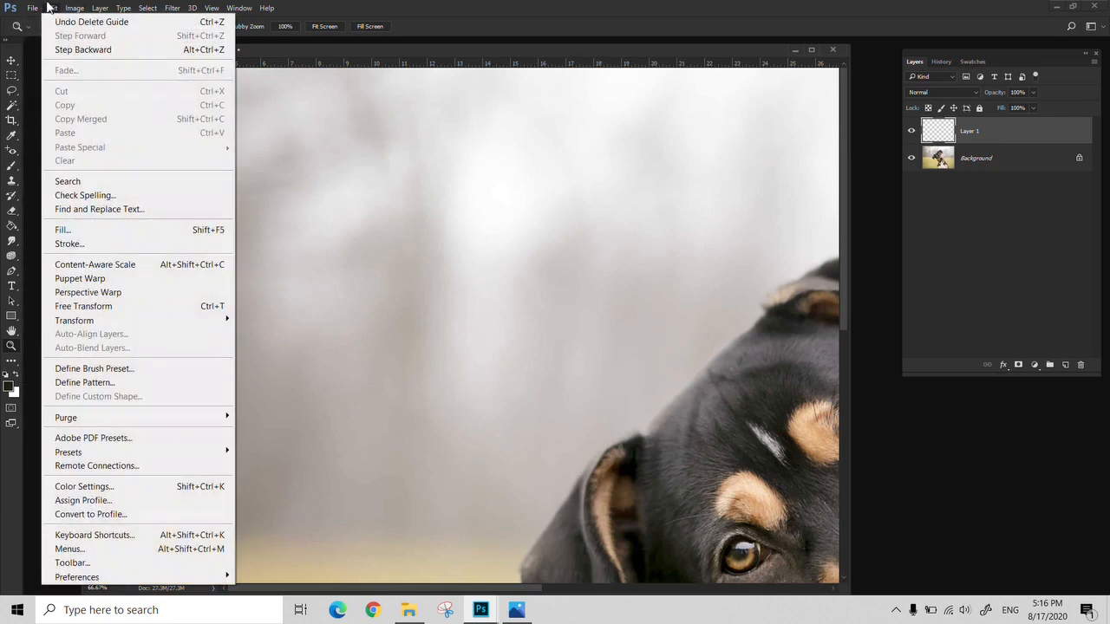
mouse_move(208, 577)
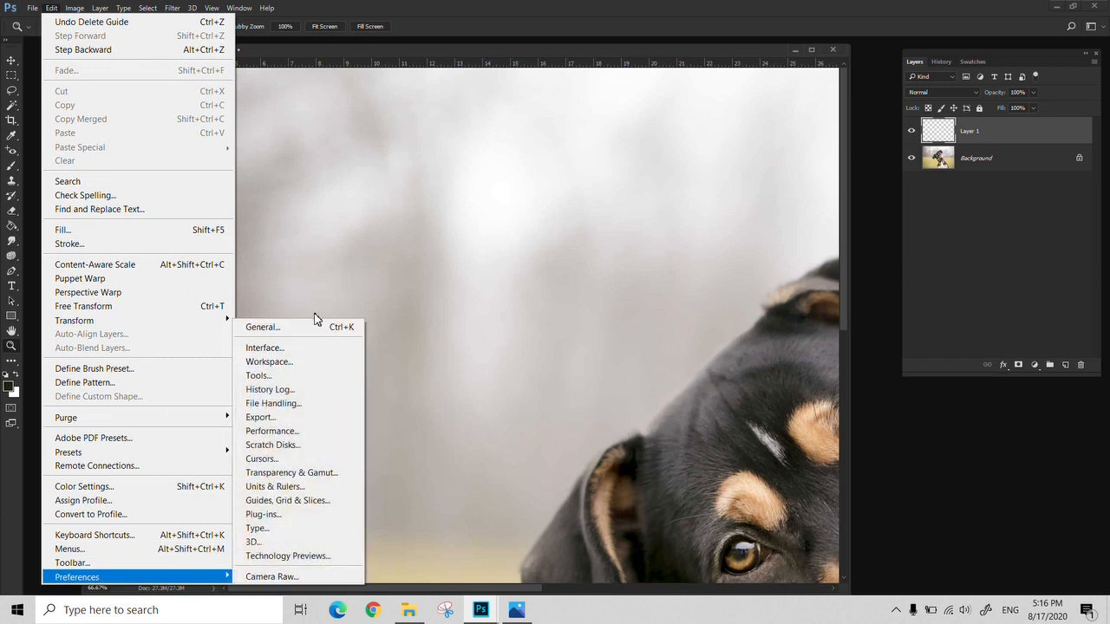
click(334, 488)
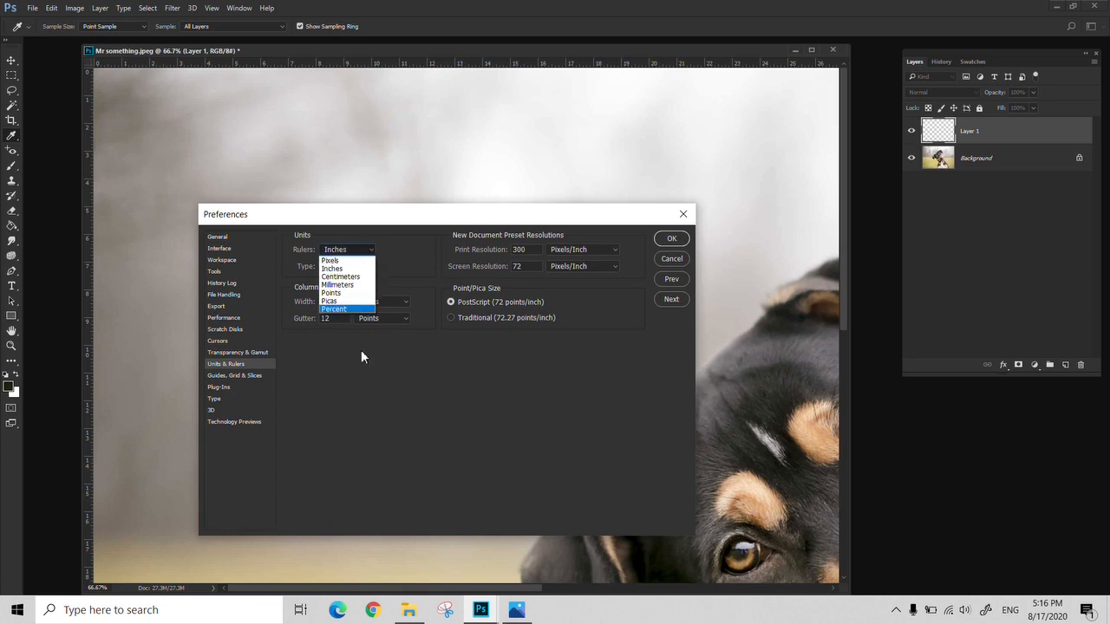
click(350, 277)
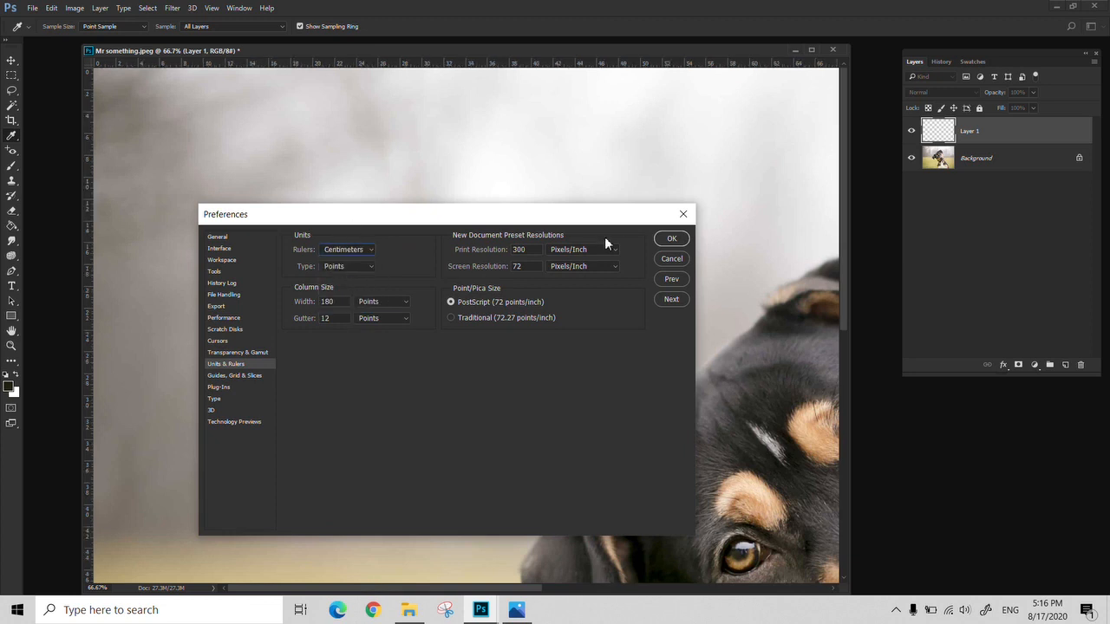
click(670, 239)
key(z)
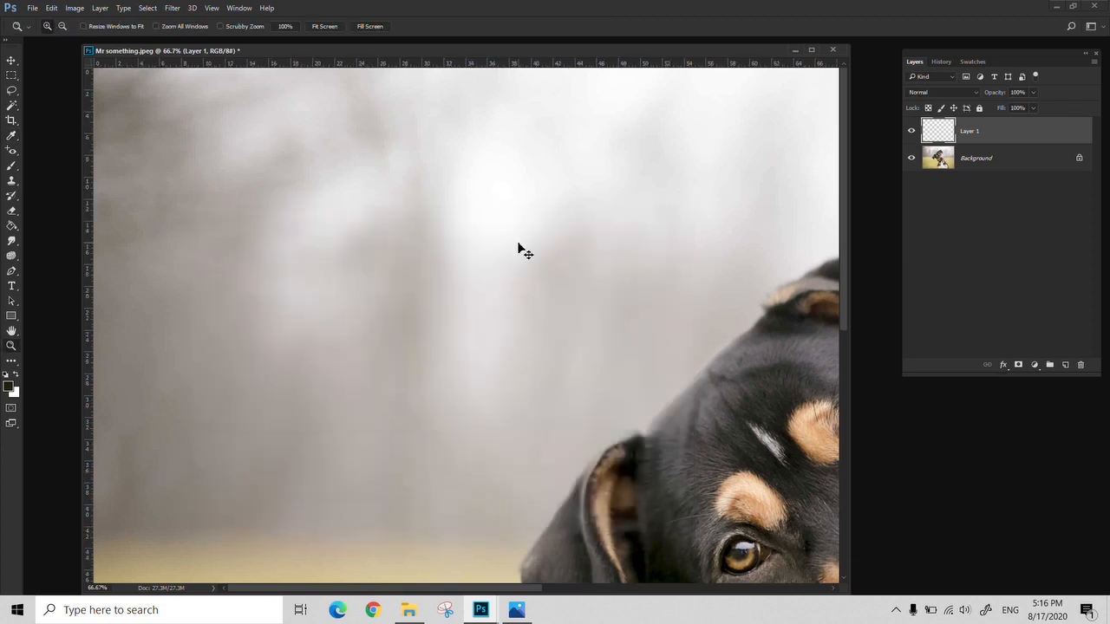
Add a note on the dog's lower eye with the text "late change the eye's color." and close the note.
alt+click(515, 252)
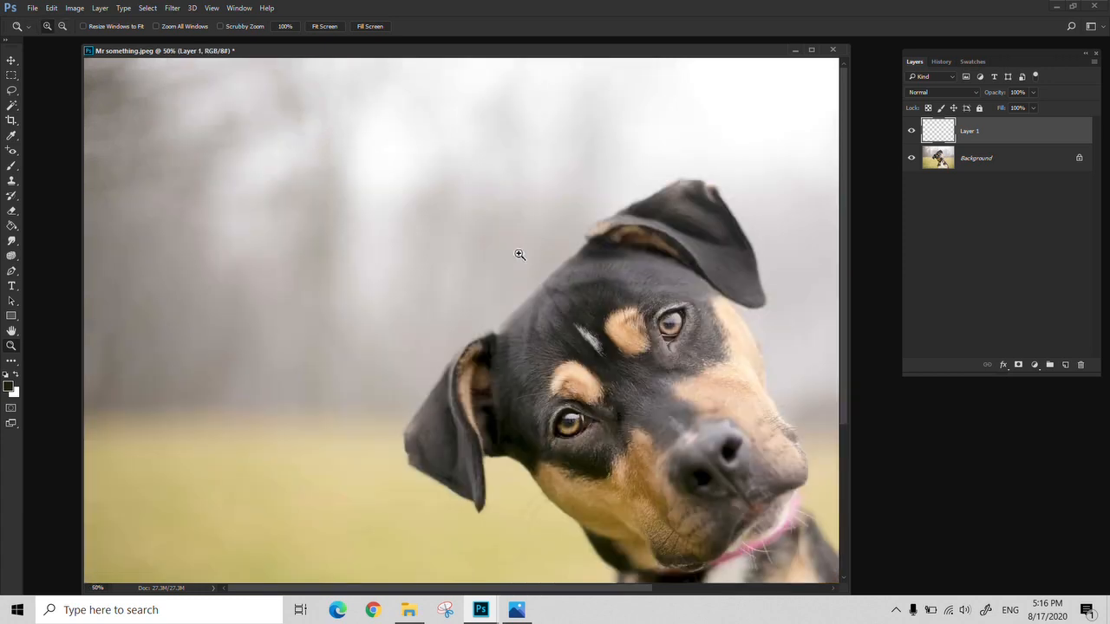
click(11, 139)
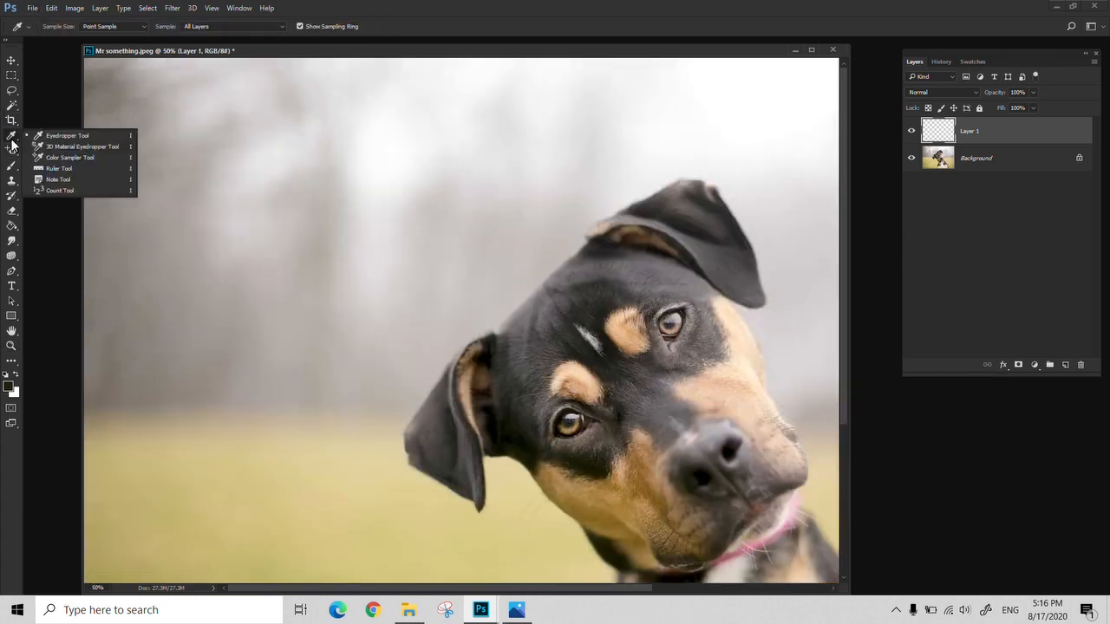
click(77, 181)
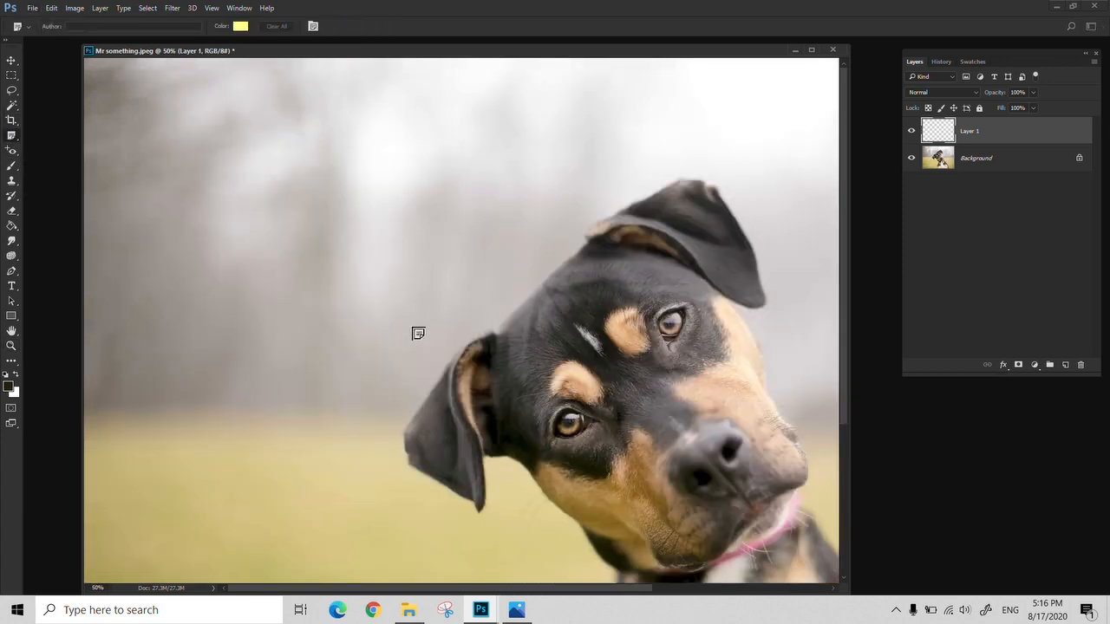
drag(417, 305, 371, 263)
key(z)
alt+click(408, 292)
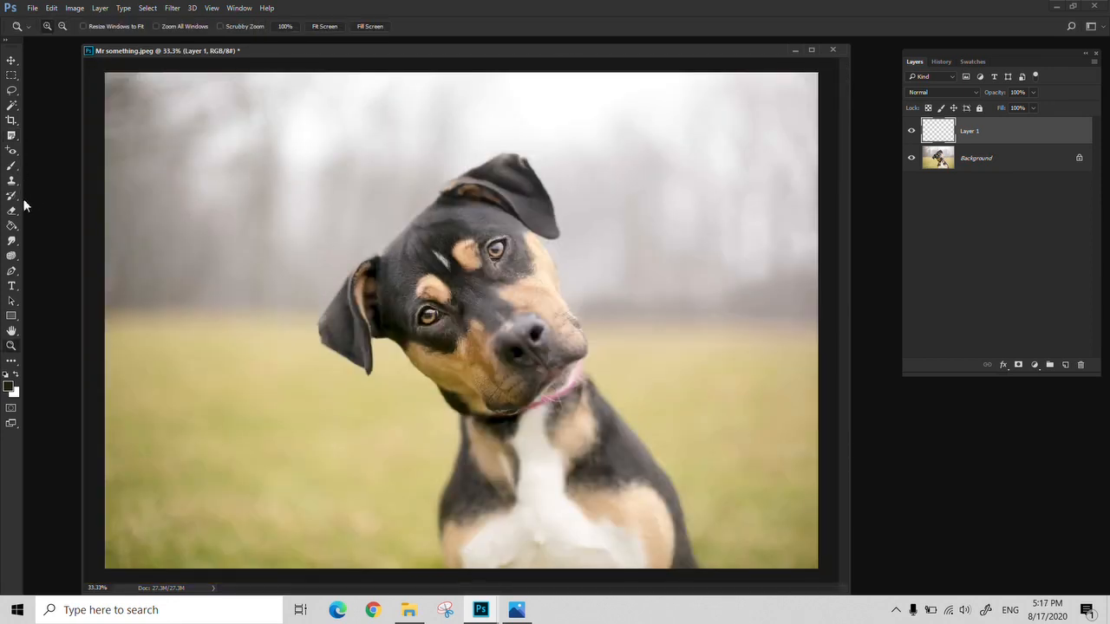
click(13, 137)
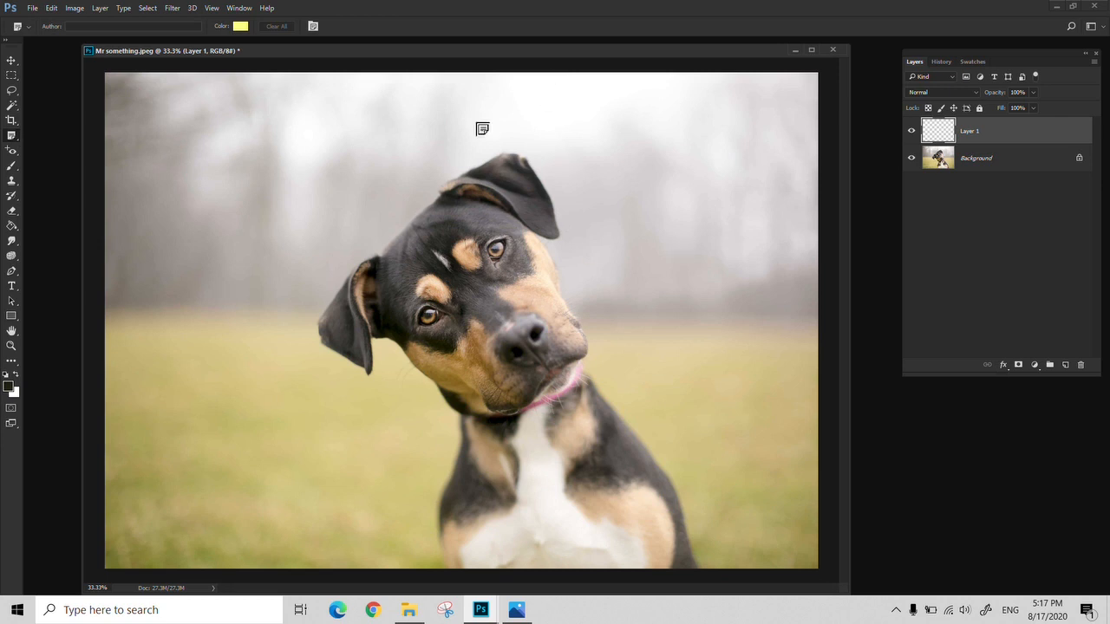
click(432, 319)
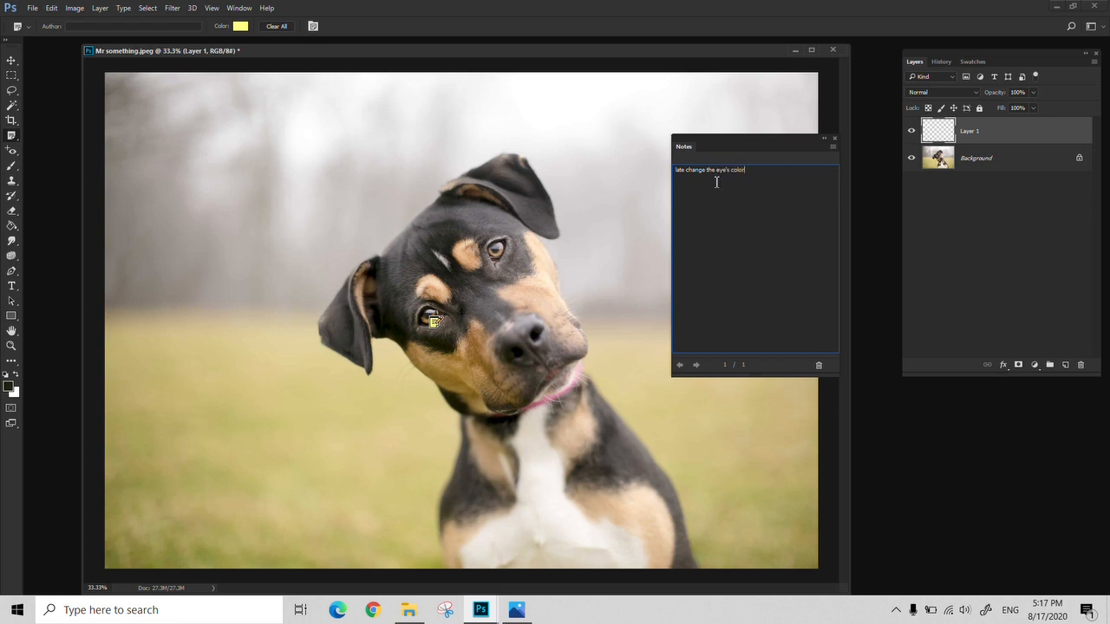
click(835, 138)
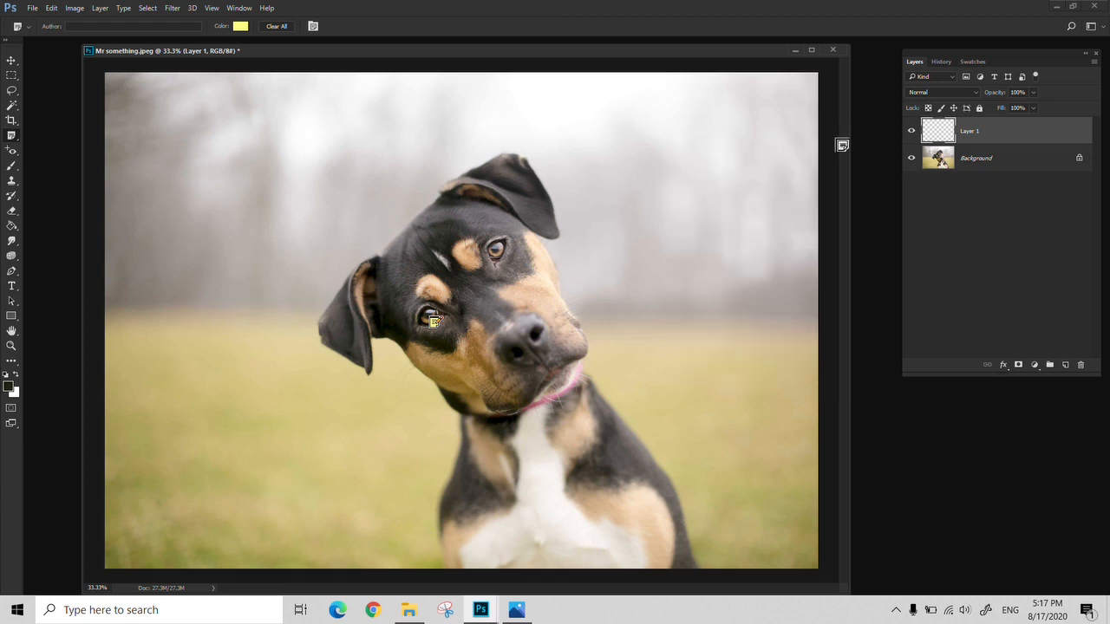
With the Rectangular Marquee tool active, open the note on the dog's eye, read it and close it.
click(13, 76)
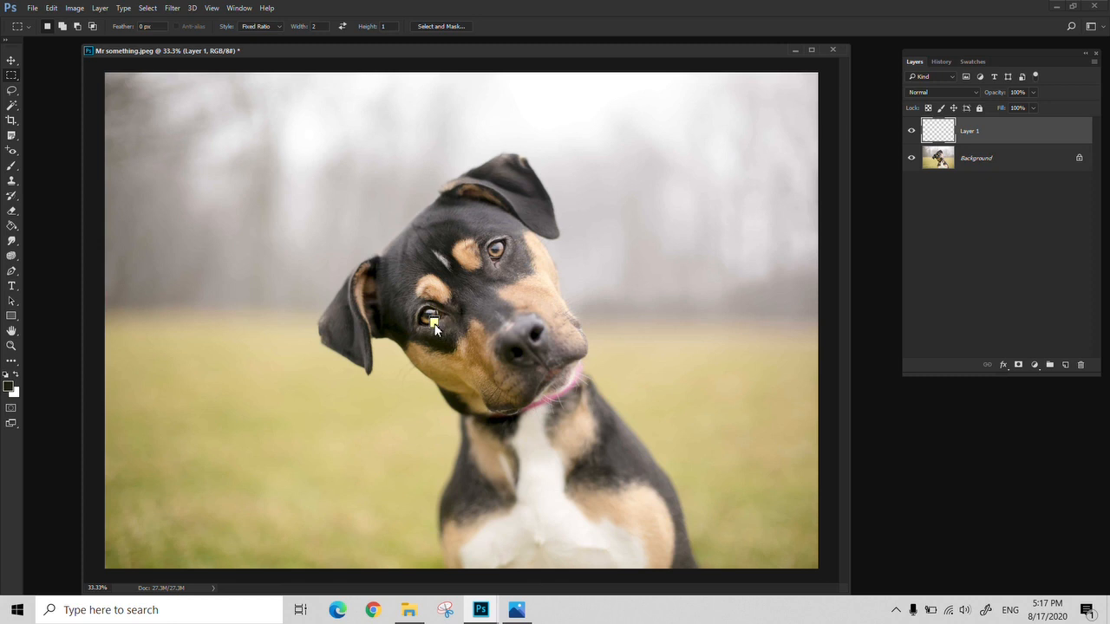
right_click(434, 325)
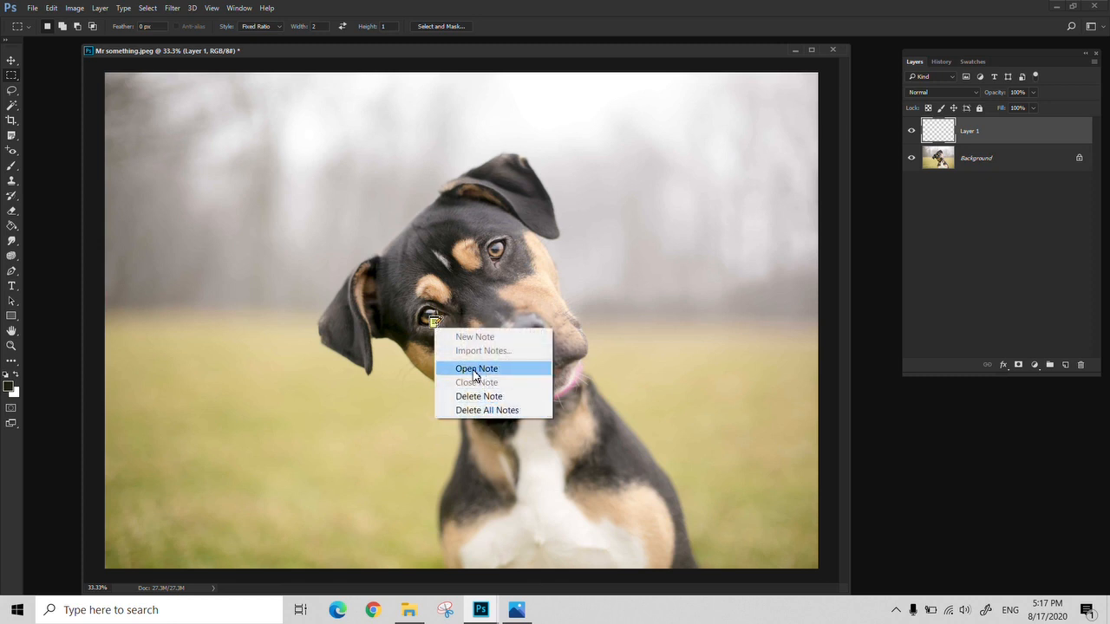
click(475, 368)
click(769, 184)
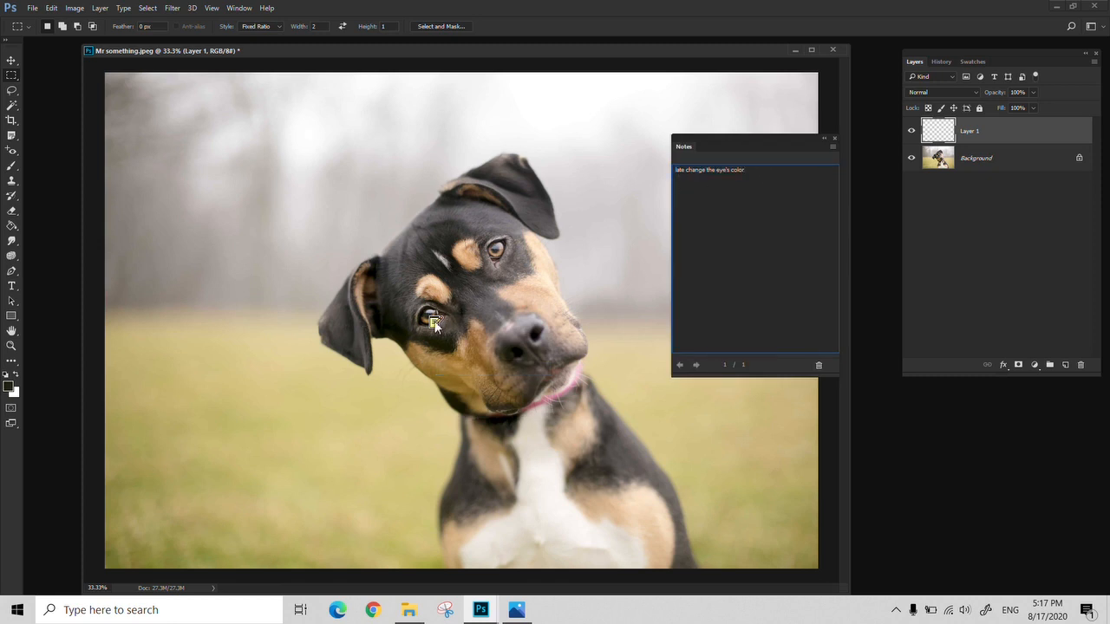
click(833, 139)
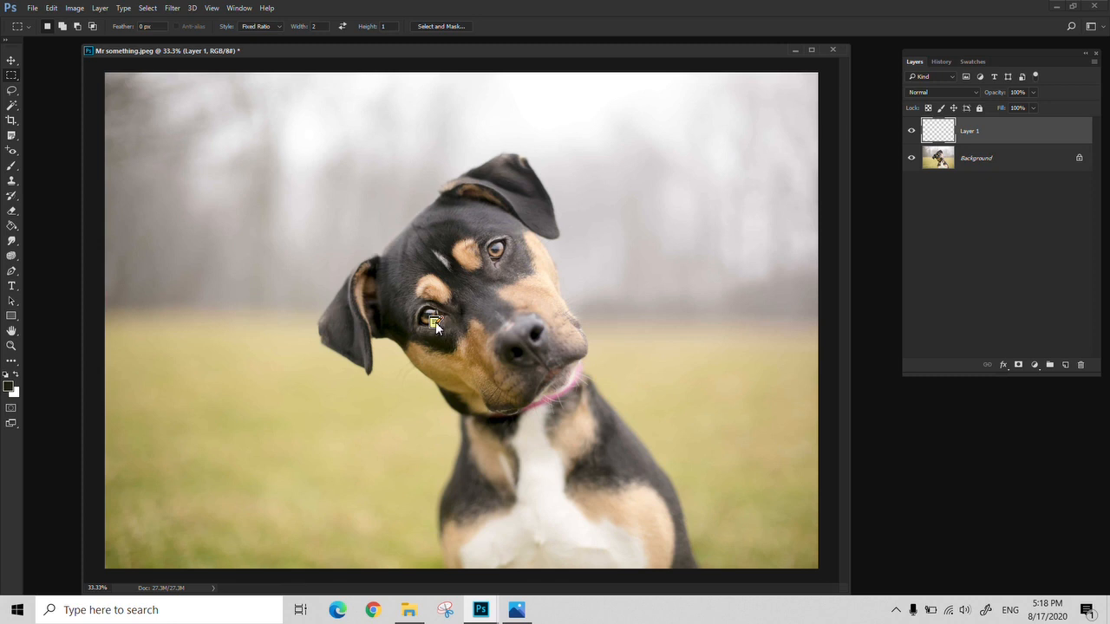
Move the eye note onto the dog's ear and place four empty notes around the dog with the Note tool.
drag(436, 328, 347, 287)
click(11, 151)
click(312, 408)
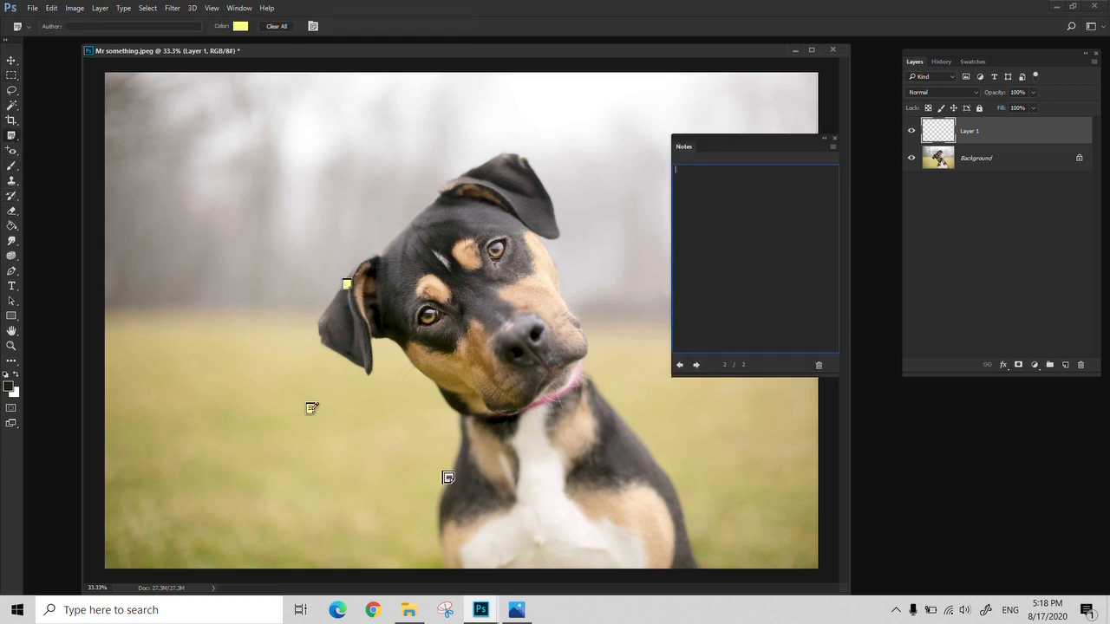
click(449, 478)
click(613, 323)
click(599, 167)
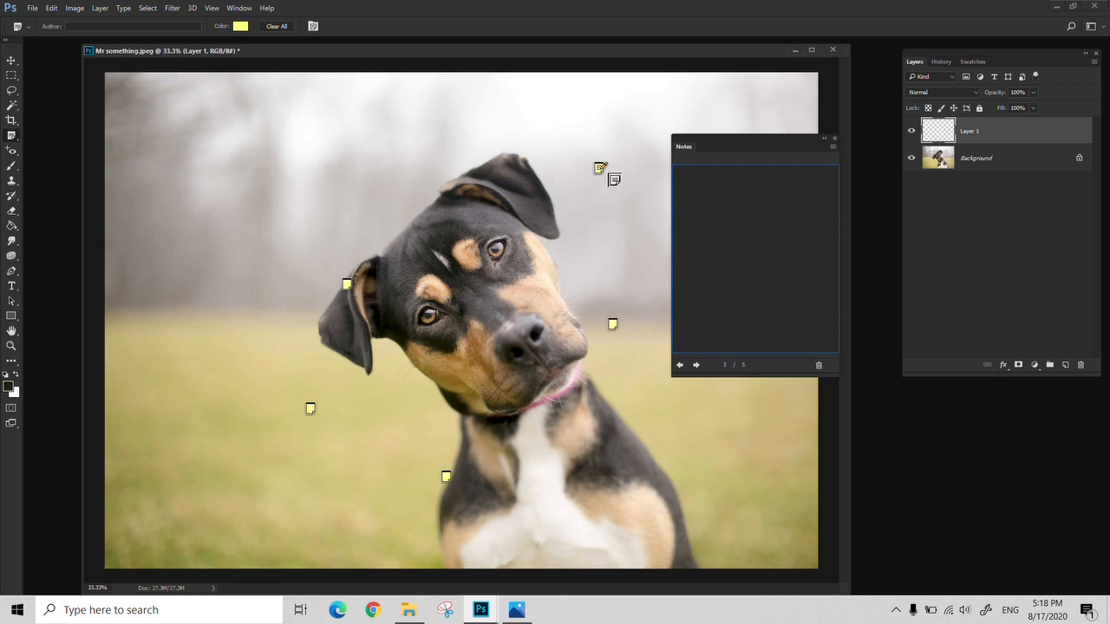
Delete the note in the background beside the dog's upper ear, and delete all the remaining notes.
right_click(601, 171)
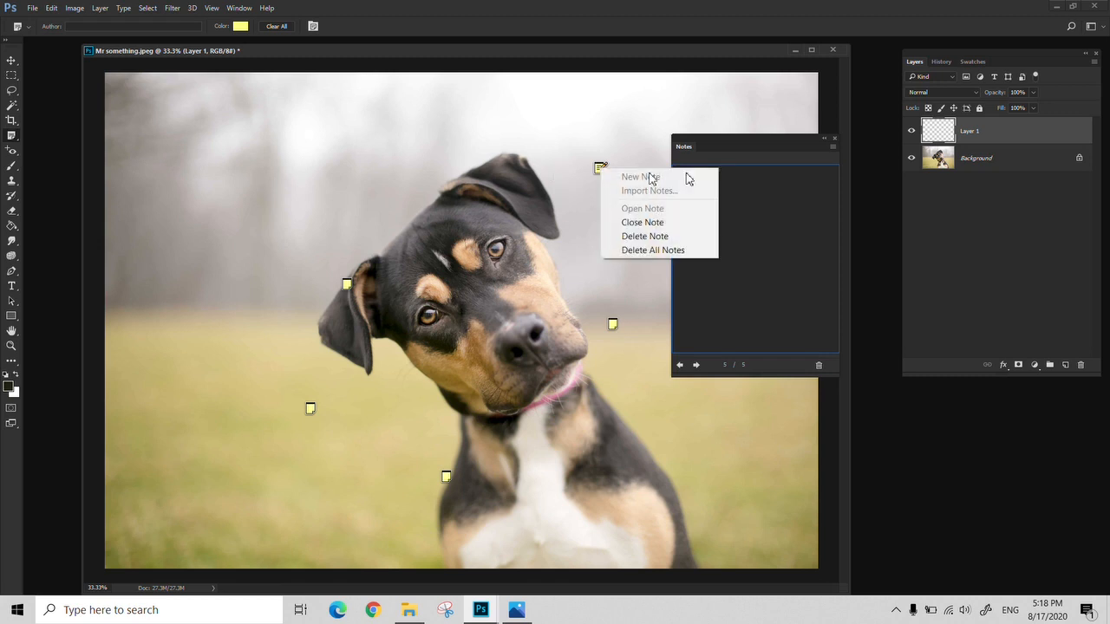
click(682, 236)
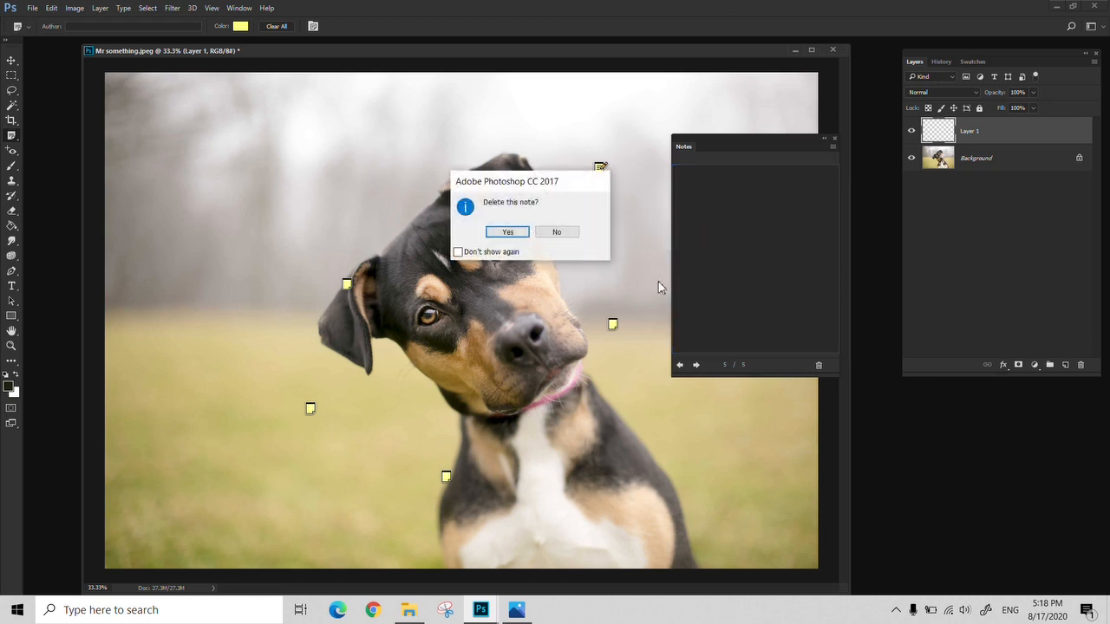
click(521, 238)
right_click(619, 323)
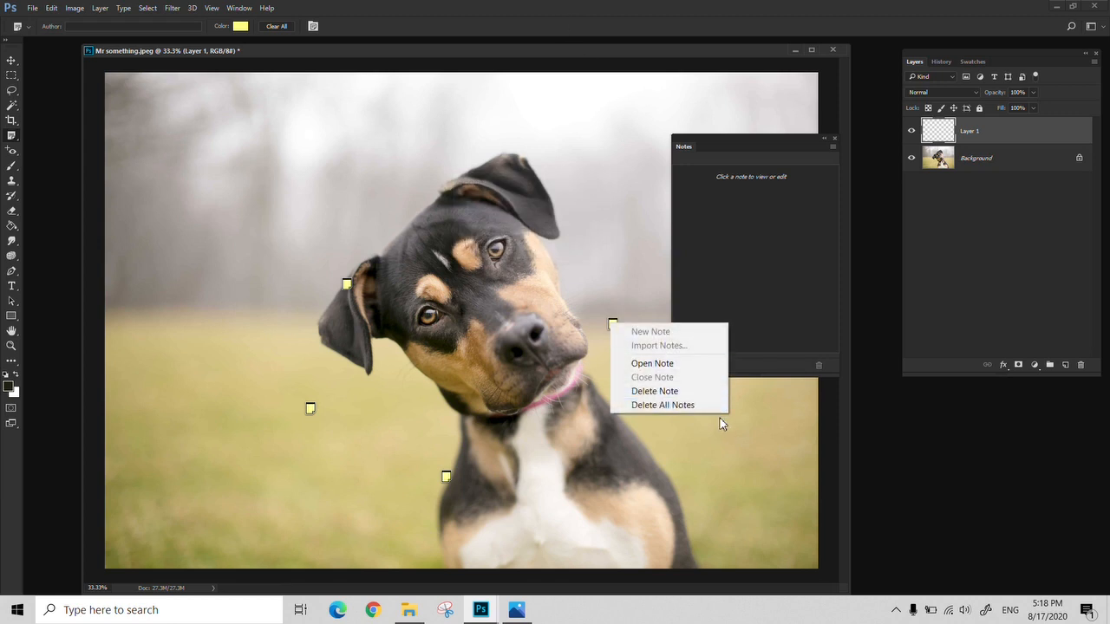
click(659, 411)
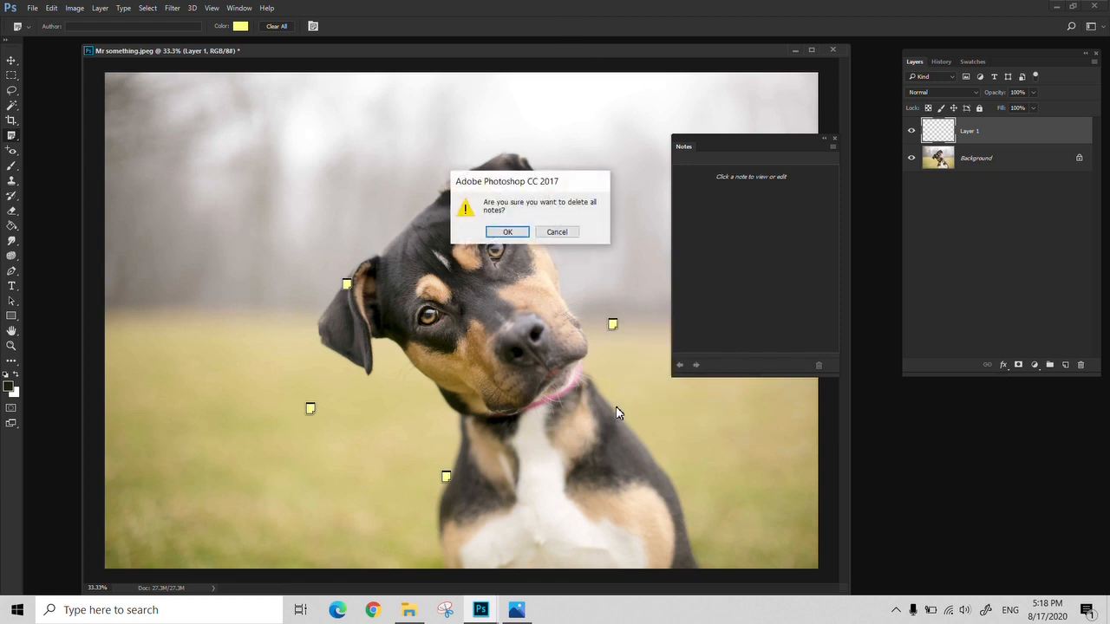
key(Return)
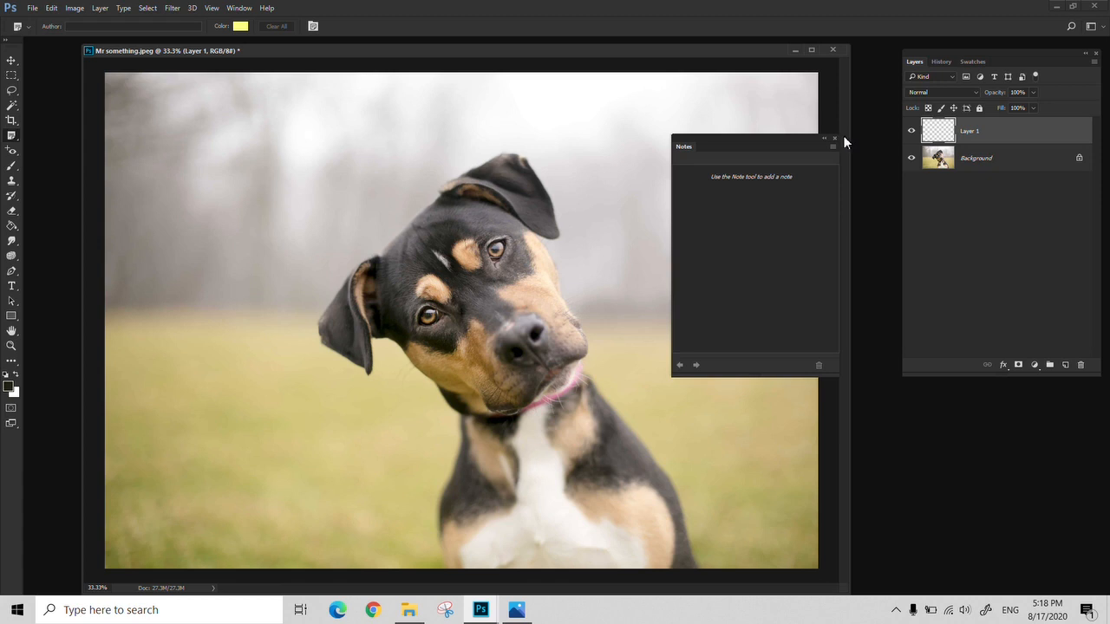
Close the Notes panel and activate the Count tool.
drag(809, 138, 805, 256)
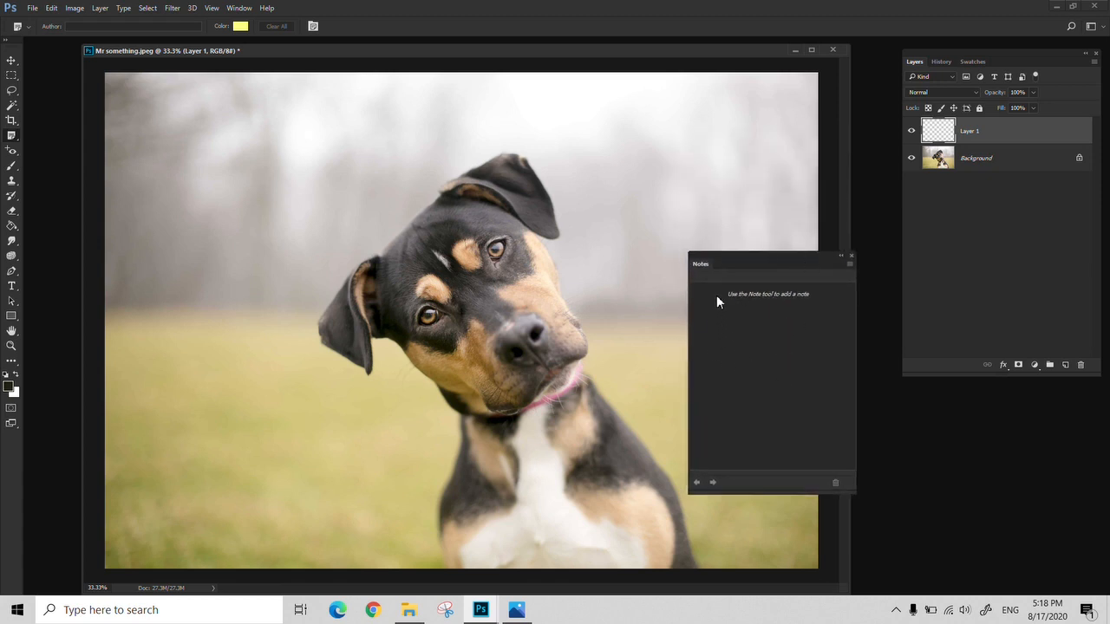
click(852, 256)
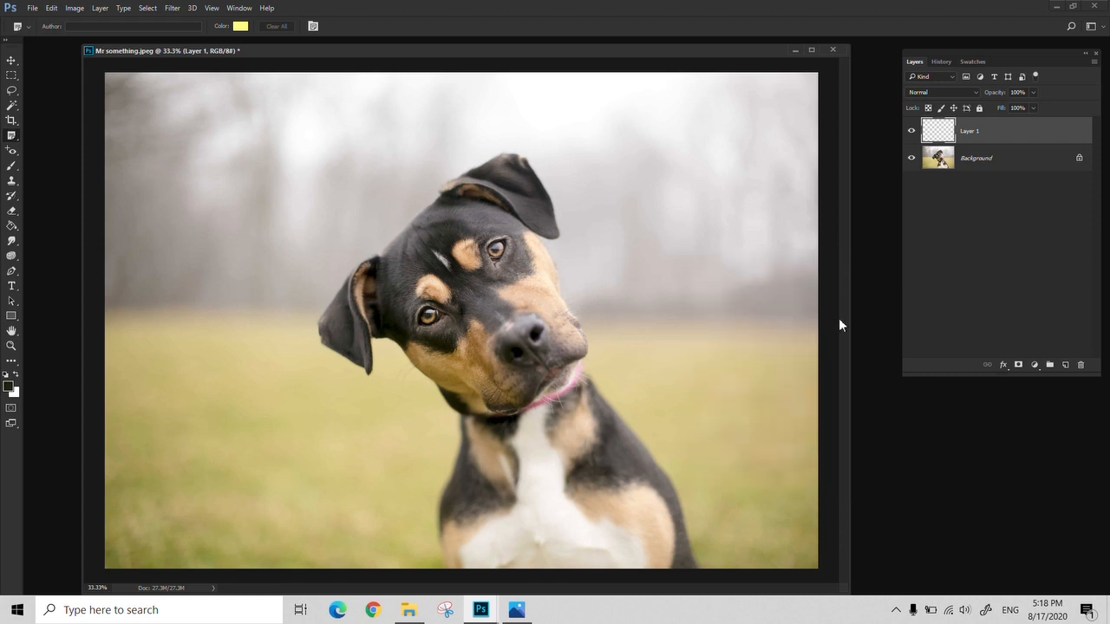
right_click(12, 135)
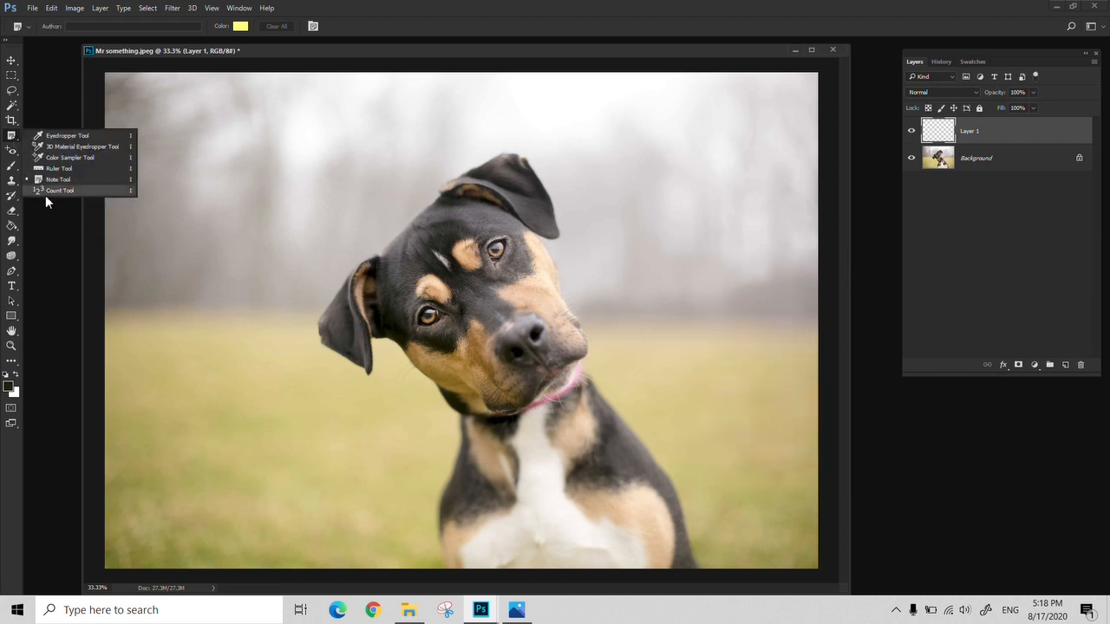
click(60, 190)
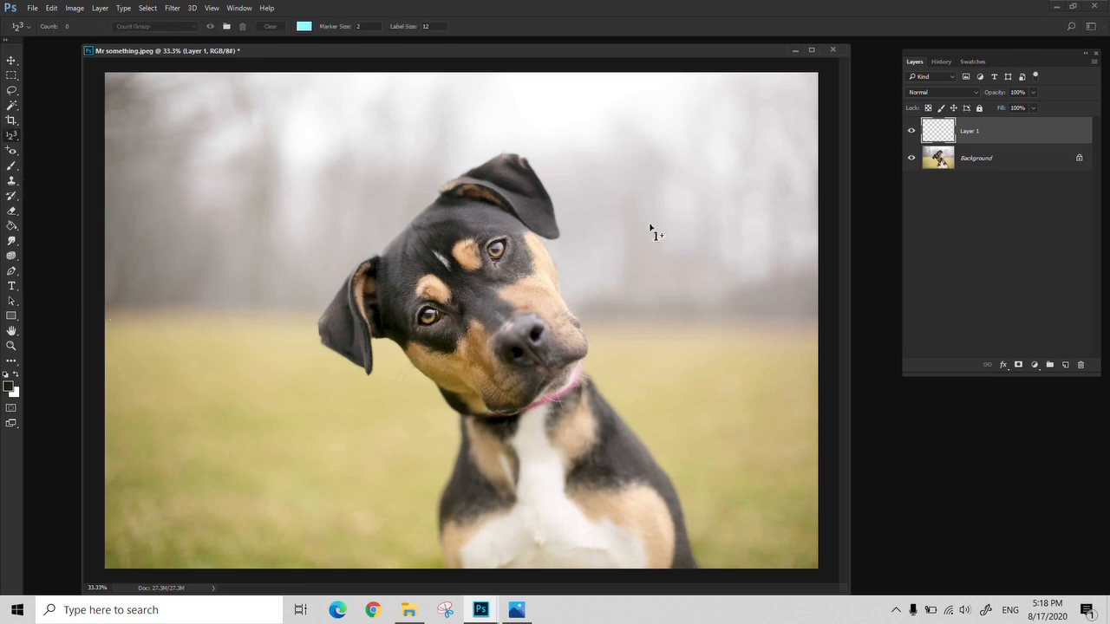
Open Count.jpg and place its window in front of the single-dog photo.
key(ctrl+o)
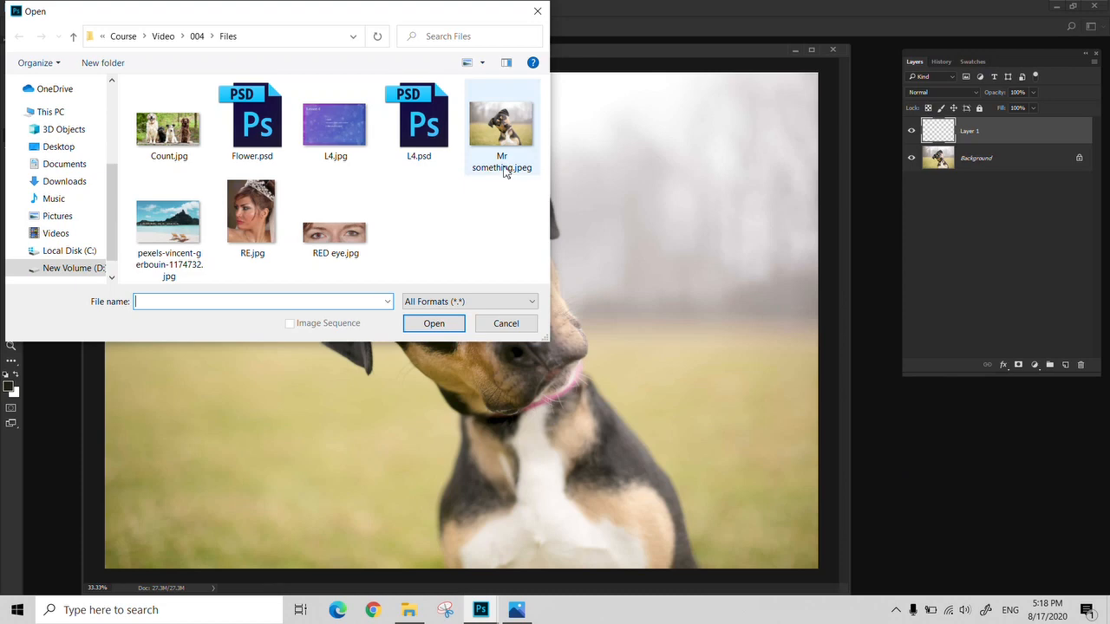
double_click(165, 131)
drag(399, 59, 507, 149)
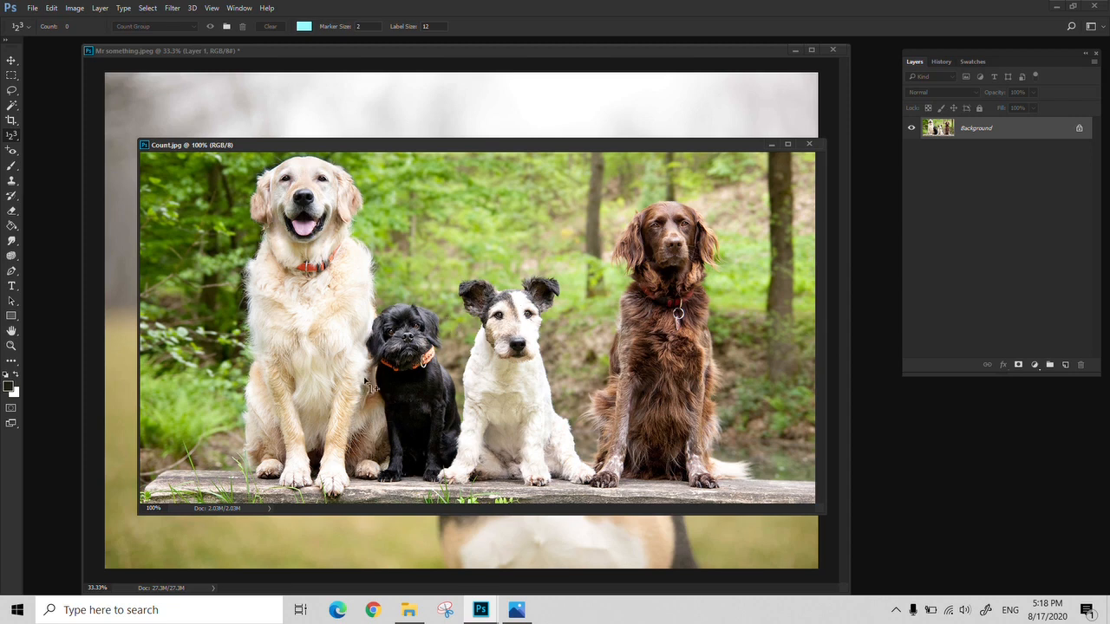
Place a count marker on the light golden dog's chest and set the count colour to near-black 0f0501.
click(269, 293)
click(305, 26)
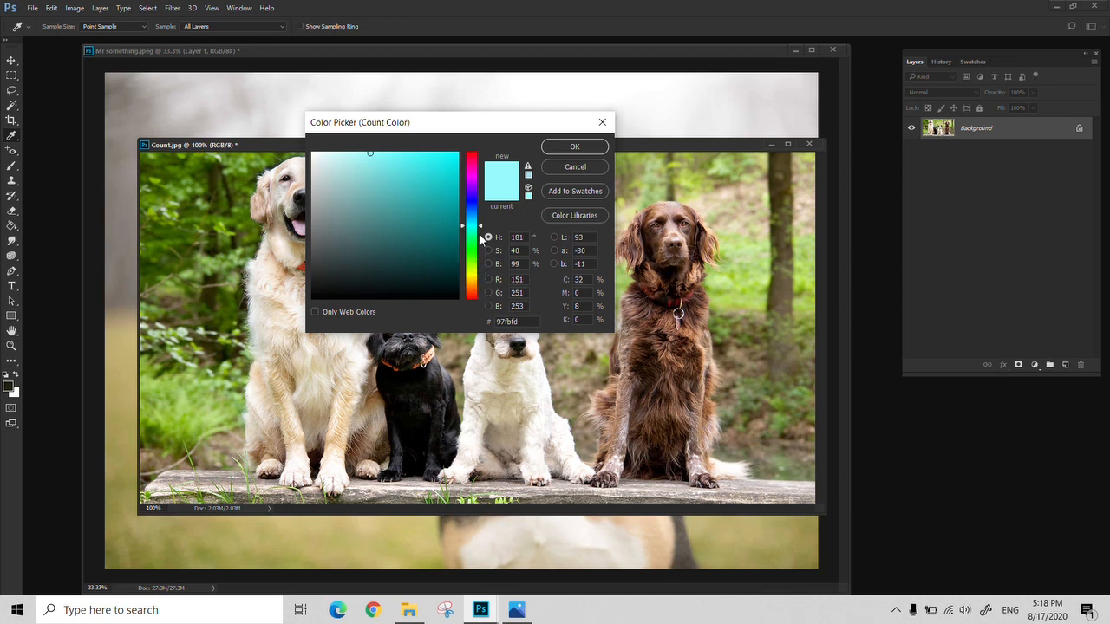
drag(482, 240, 482, 254)
mouse_move(419, 292)
mouse_down()
mouse_move(459, 298)
mouse_move(448, 290)
mouse_up()
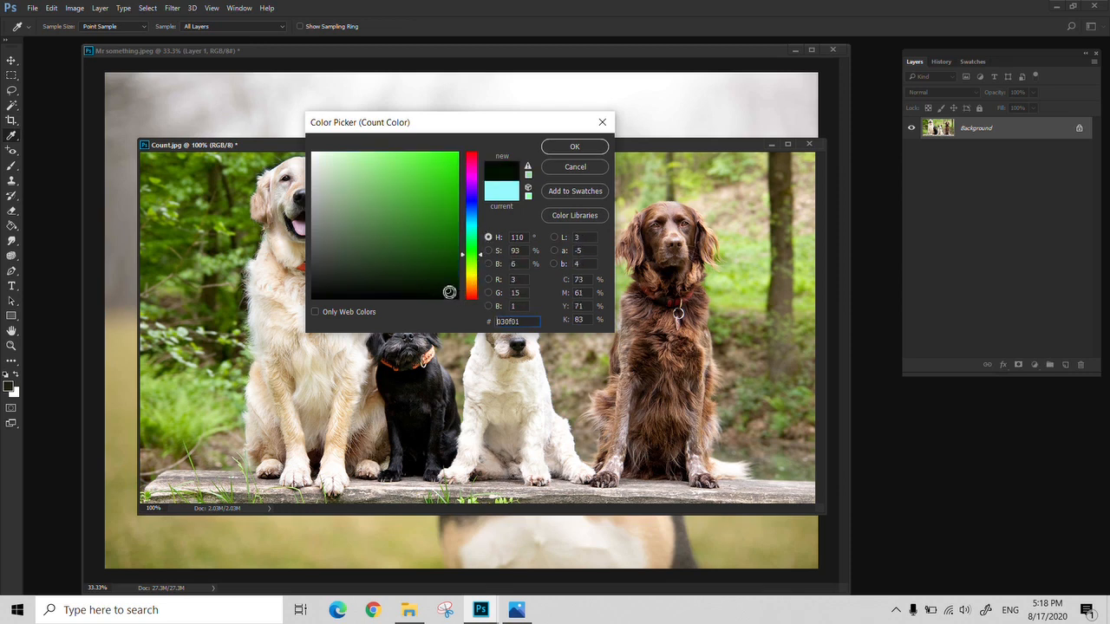
click(473, 295)
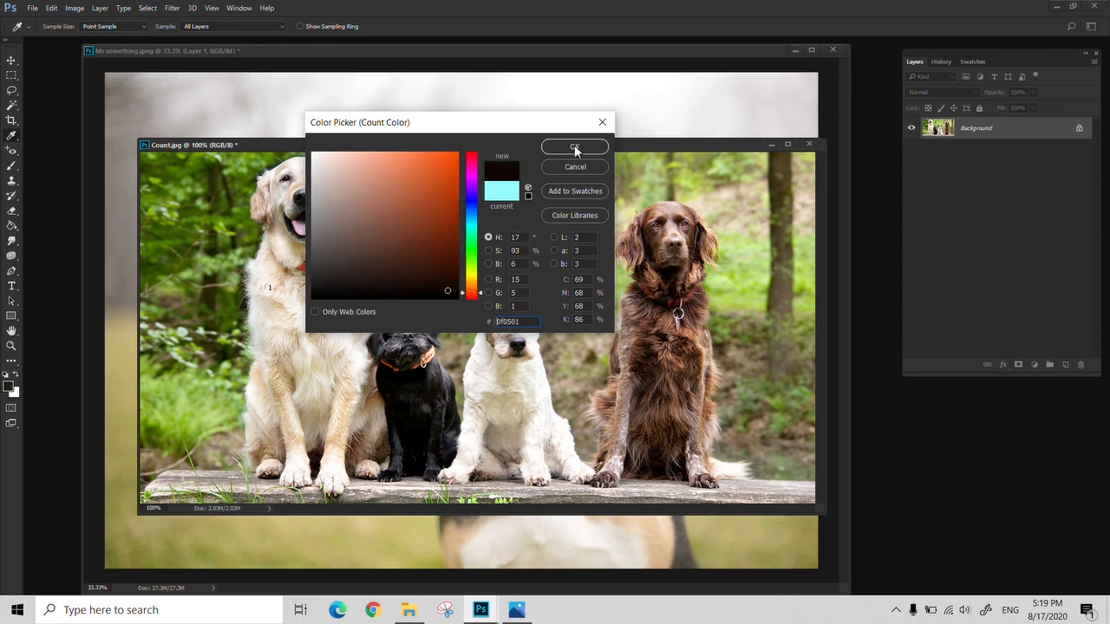
click(574, 146)
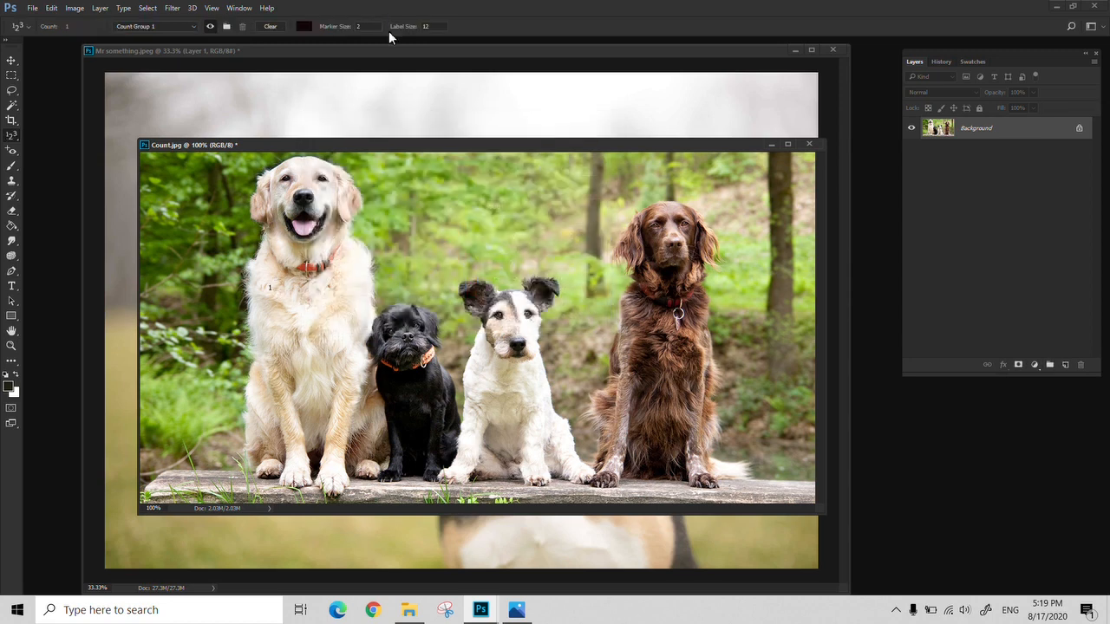
Set the count marker size to 5 and the label size to 45, and activate the Move tool.
click(375, 26)
text(5)
click(442, 27)
text(12)
key(Return)
text(45v)
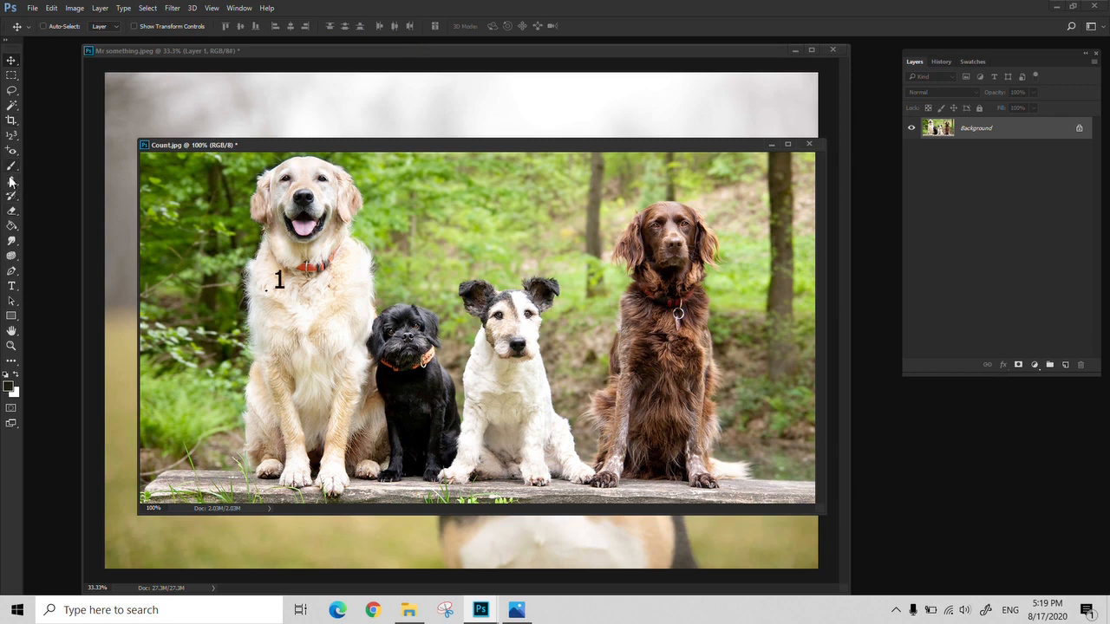
With the Count tool, add count markers on the white dog, the brown dog and just above the small black dog.
click(12, 136)
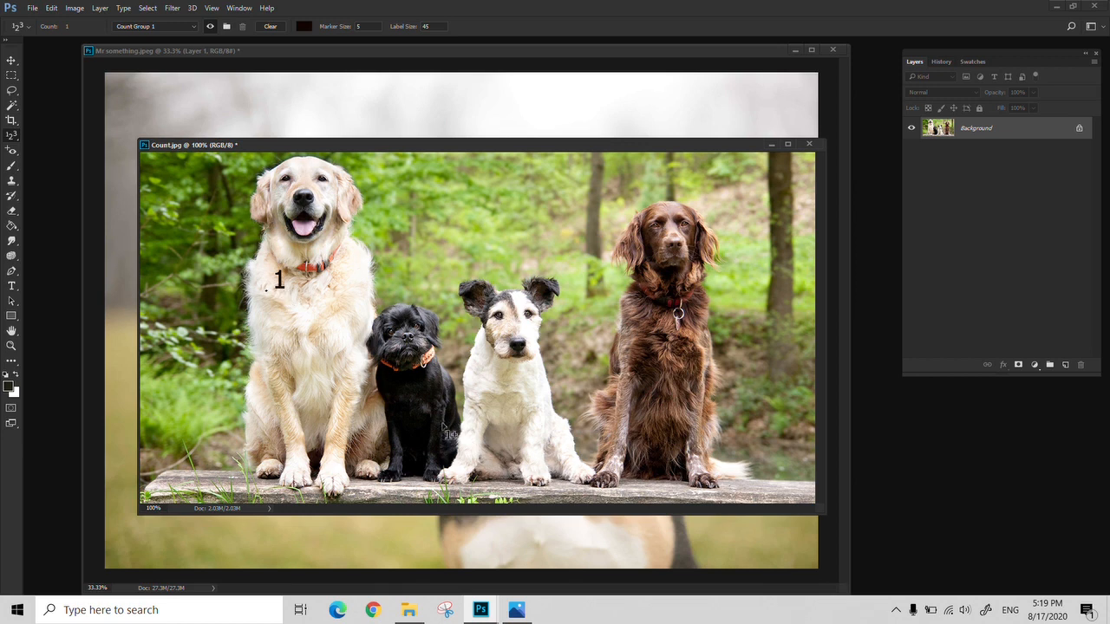
click(491, 393)
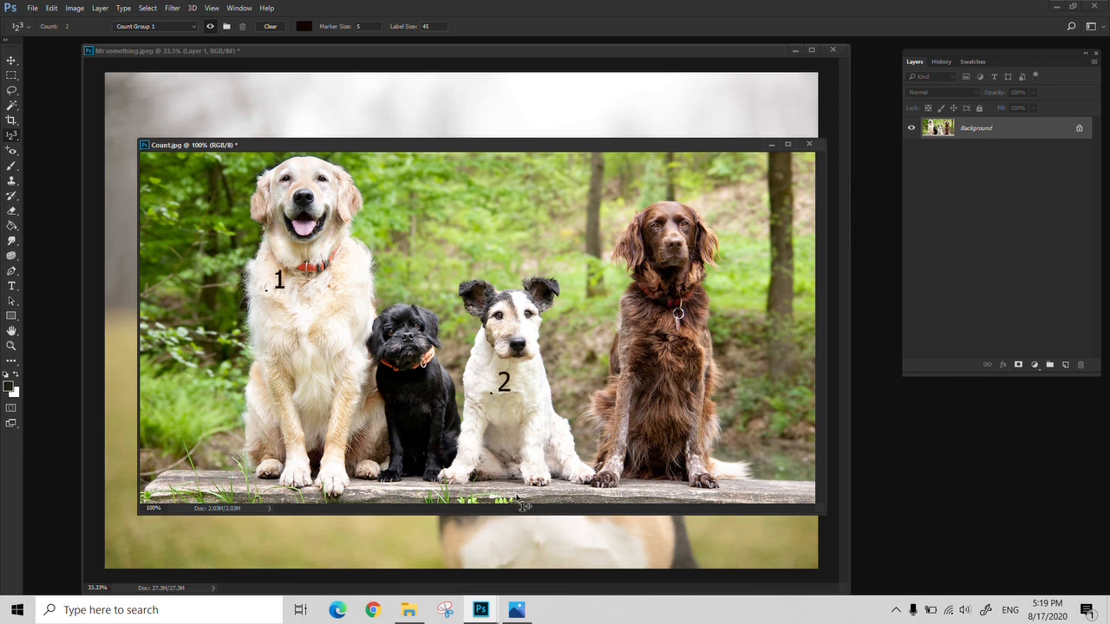
click(658, 390)
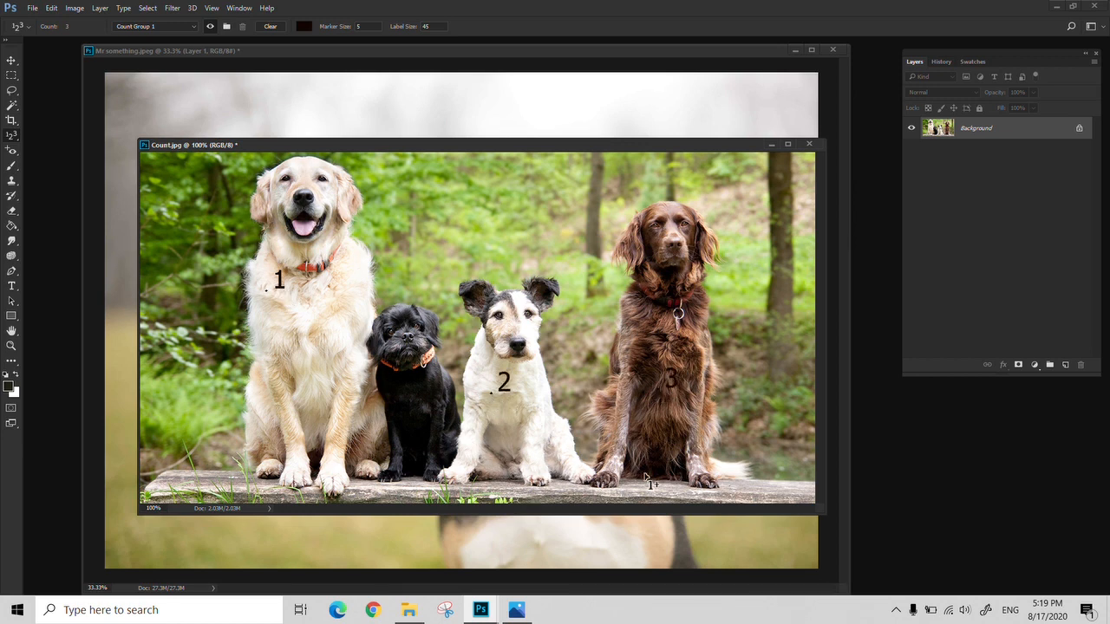
click(396, 291)
Undo the added count markers and the changes to count colour, marker size and label size.
key(ctrl+z)
key(ctrl+z)
key(ctrl+z)
key(ctrl+z)
key(ctrl+z)
Activate the Eyedropper tool, and close Count.jpg and Mr something.jpeg without saving.
right_click(11, 136)
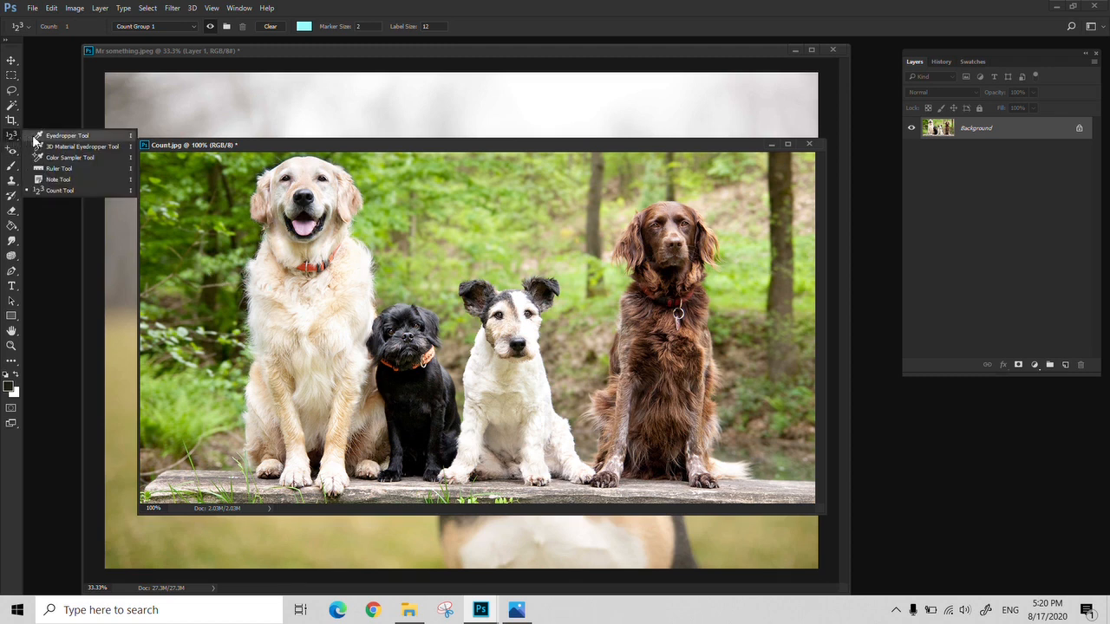
click(61, 136)
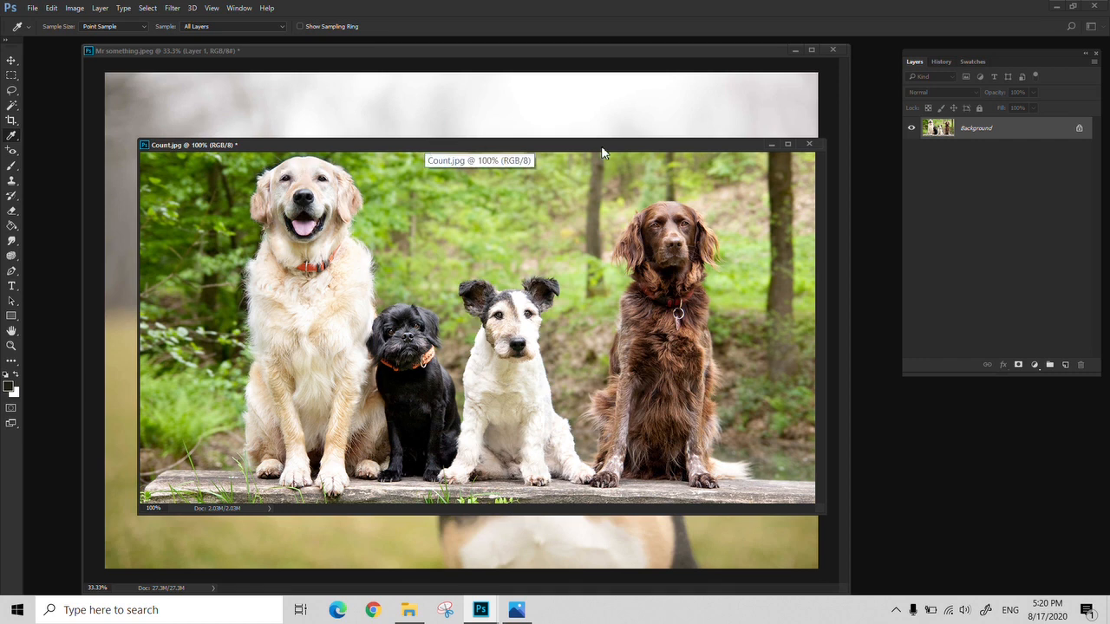
click(809, 144)
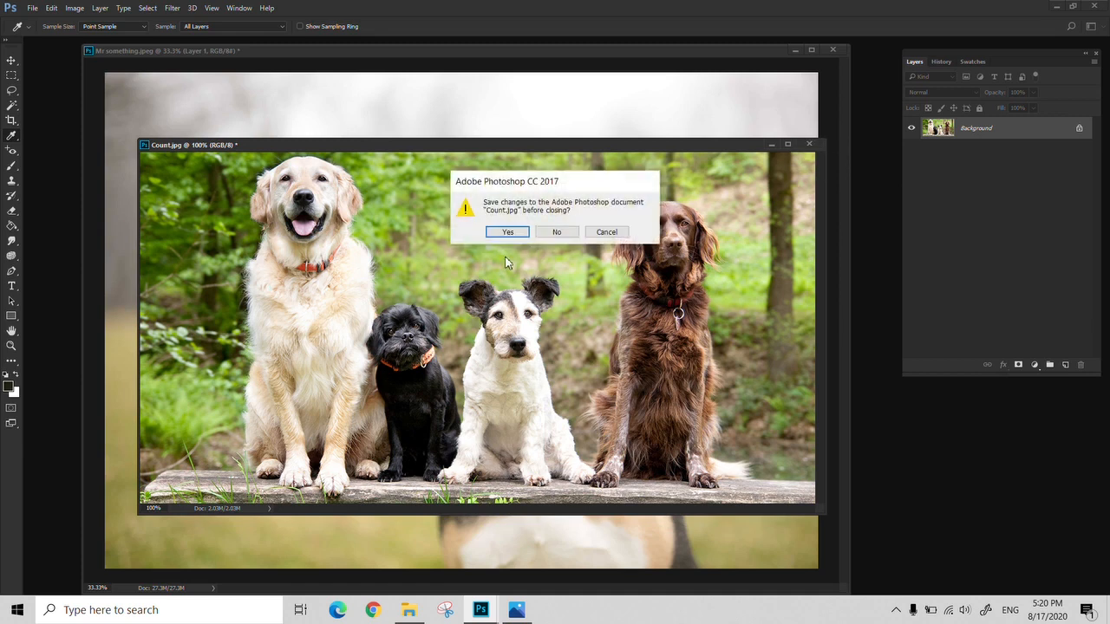
click(555, 231)
click(836, 49)
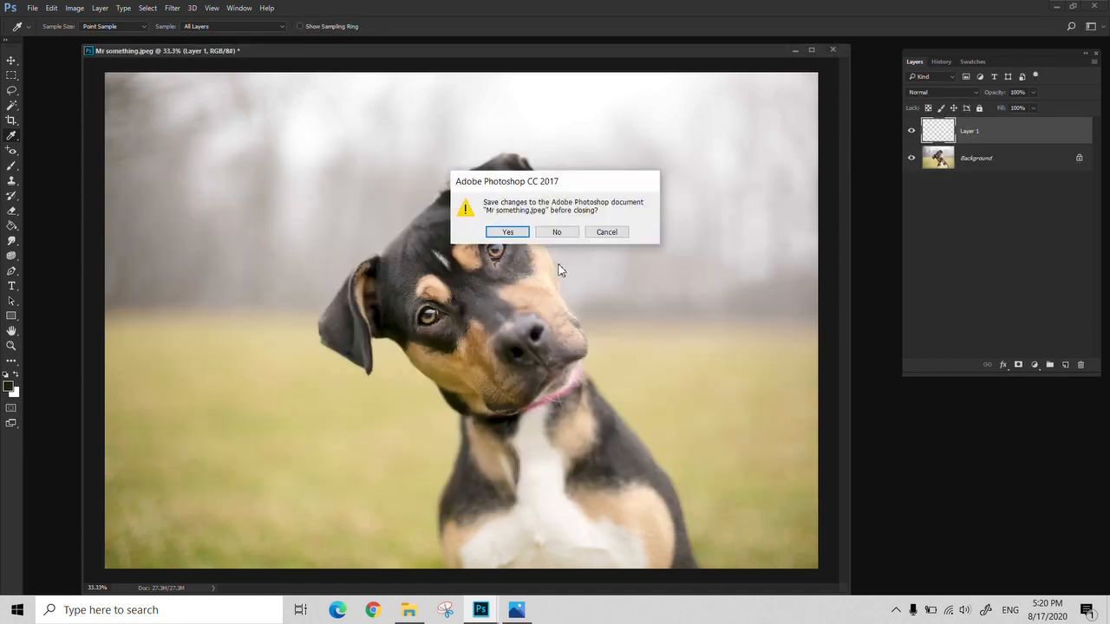
click(555, 231)
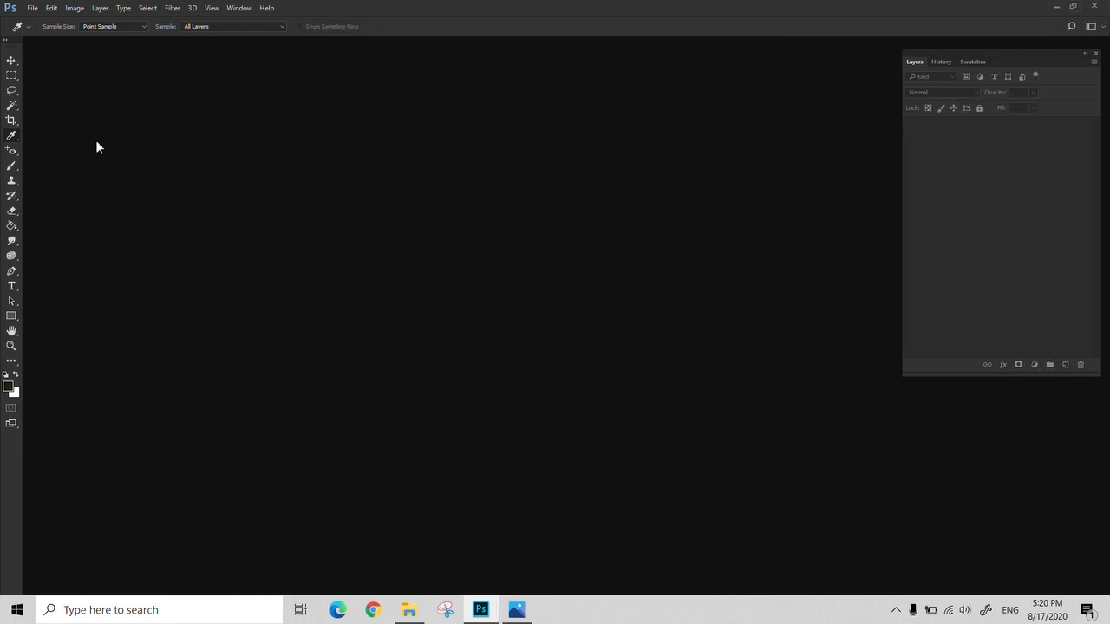
Activate the Clone Stamp tool and open Flower.psd from the Files folder in File Explorer.
click(11, 182)
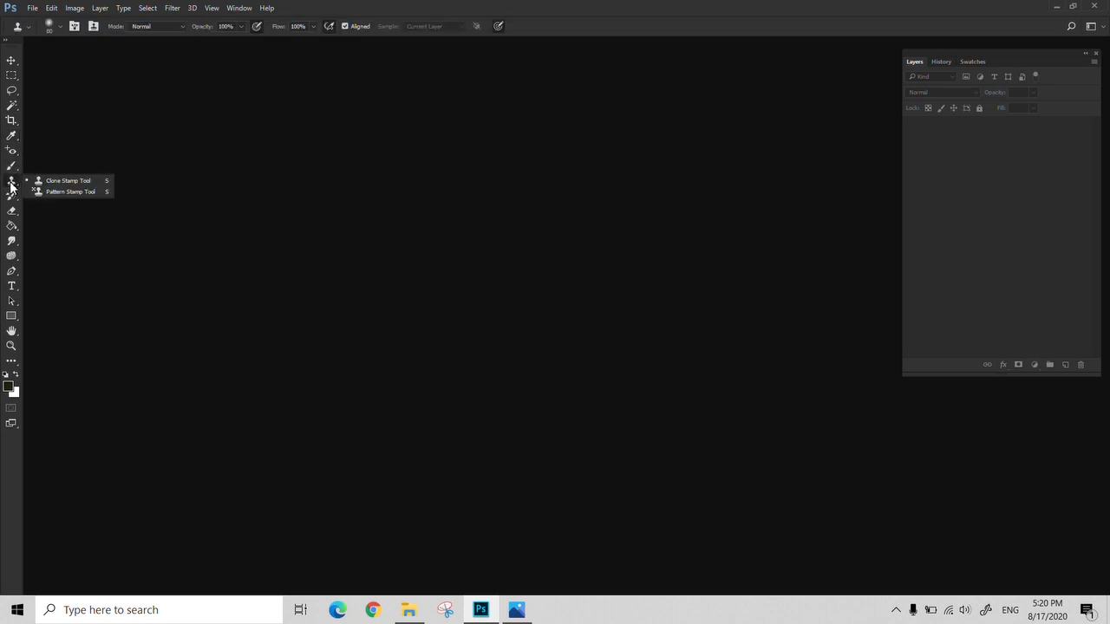
click(57, 182)
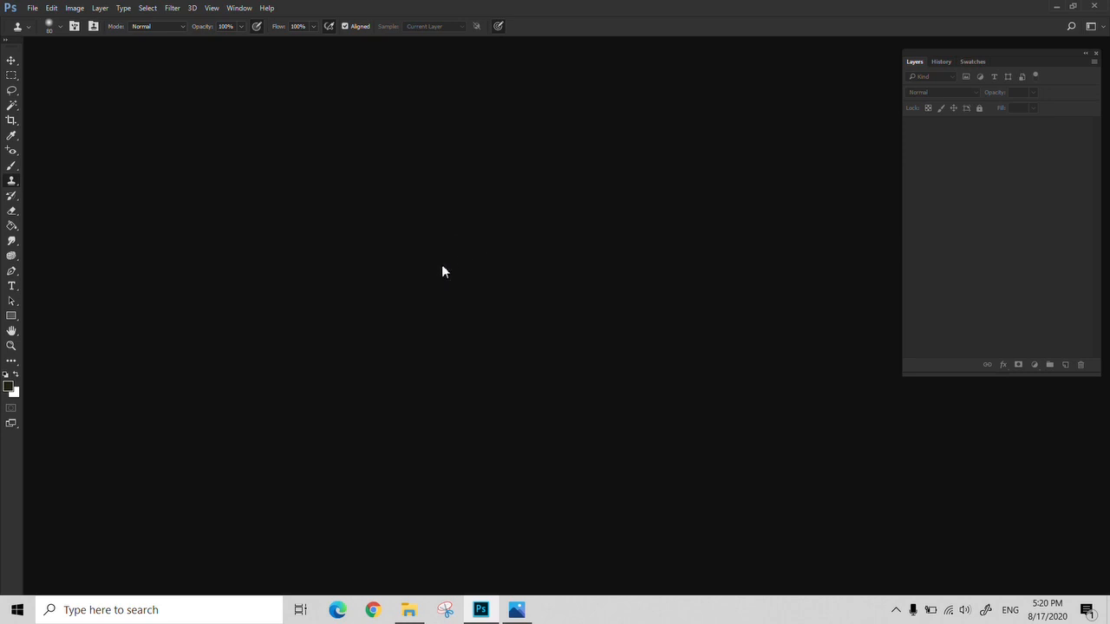
click(409, 610)
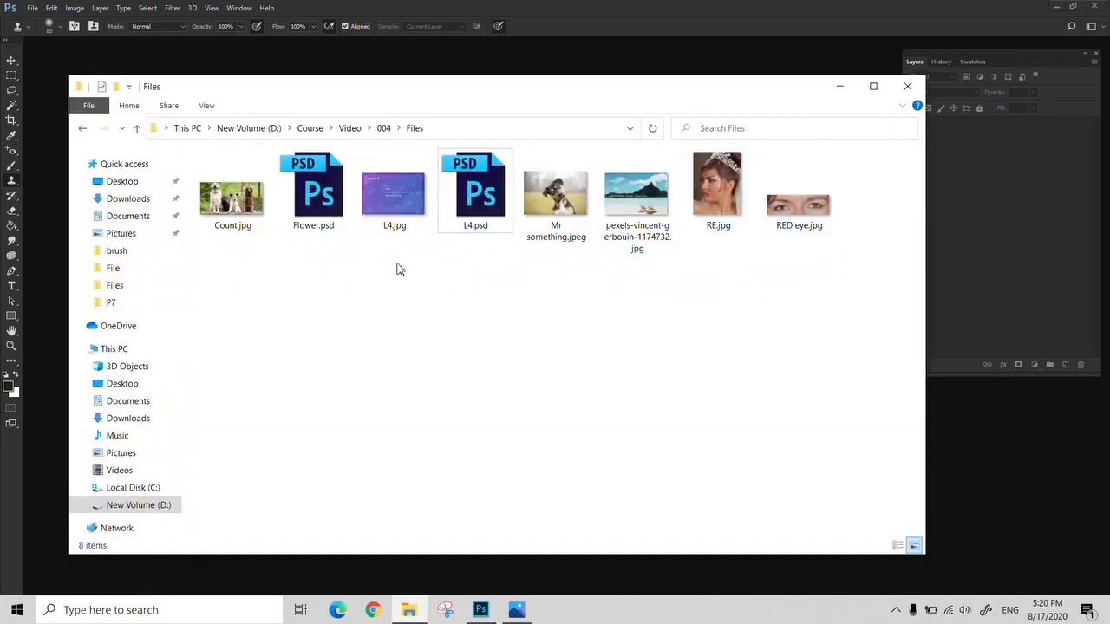
drag(314, 195, 992, 453)
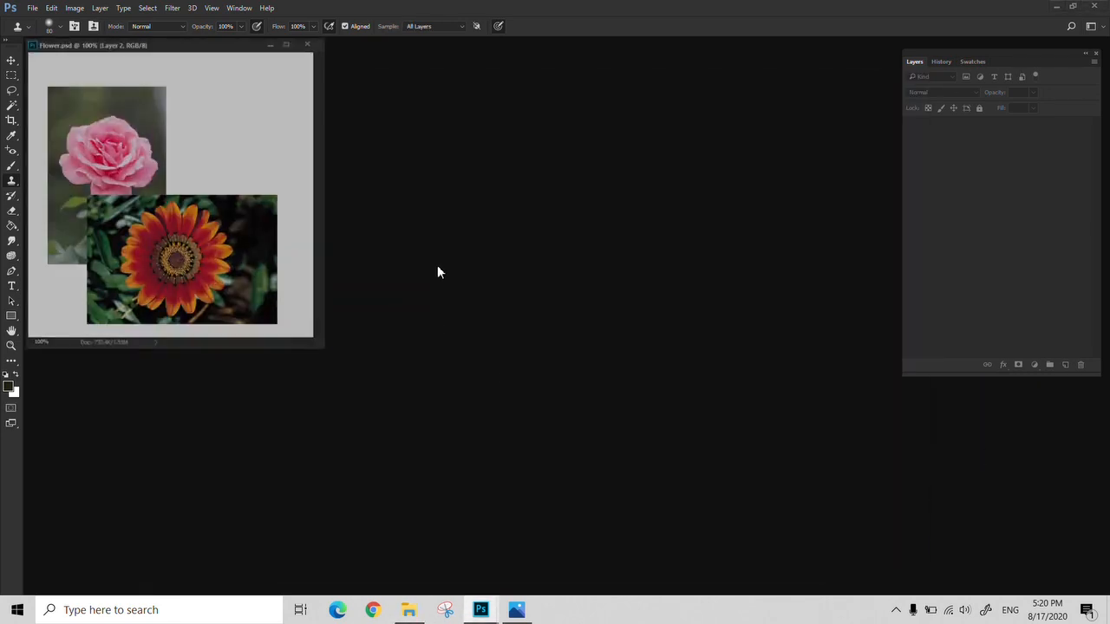
Hide Layer 2, select Layer 1, and show the document in full-screen mode with the Clone Stamp tool active.
click(912, 135)
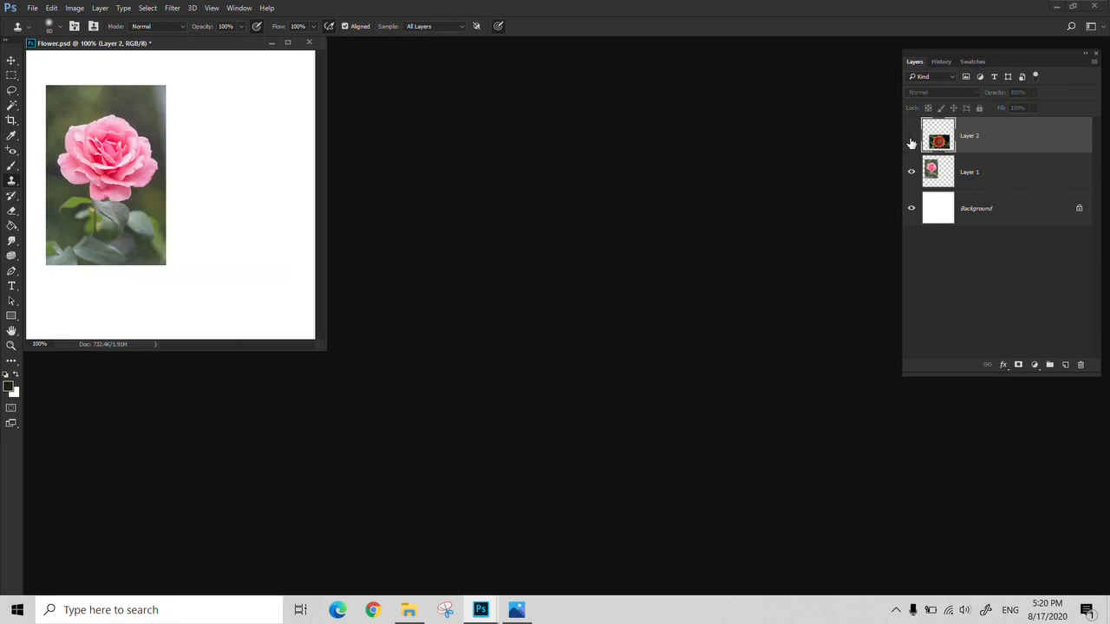
click(984, 171)
key(f)
key(z)
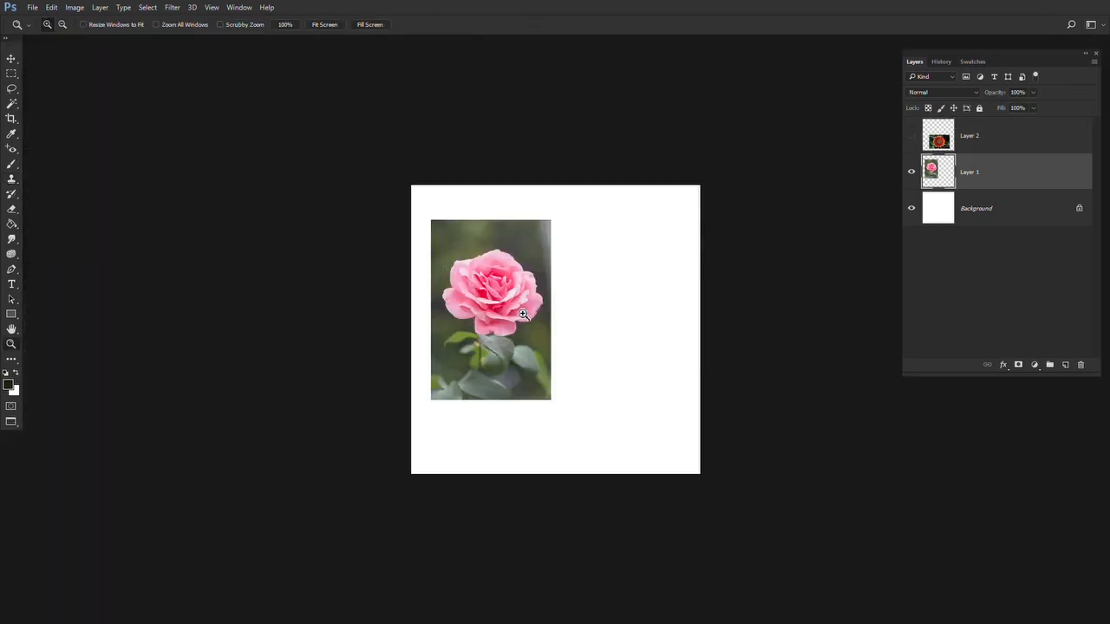
key(ctrl+0)
drag(482, 324, 454, 351)
key(s)
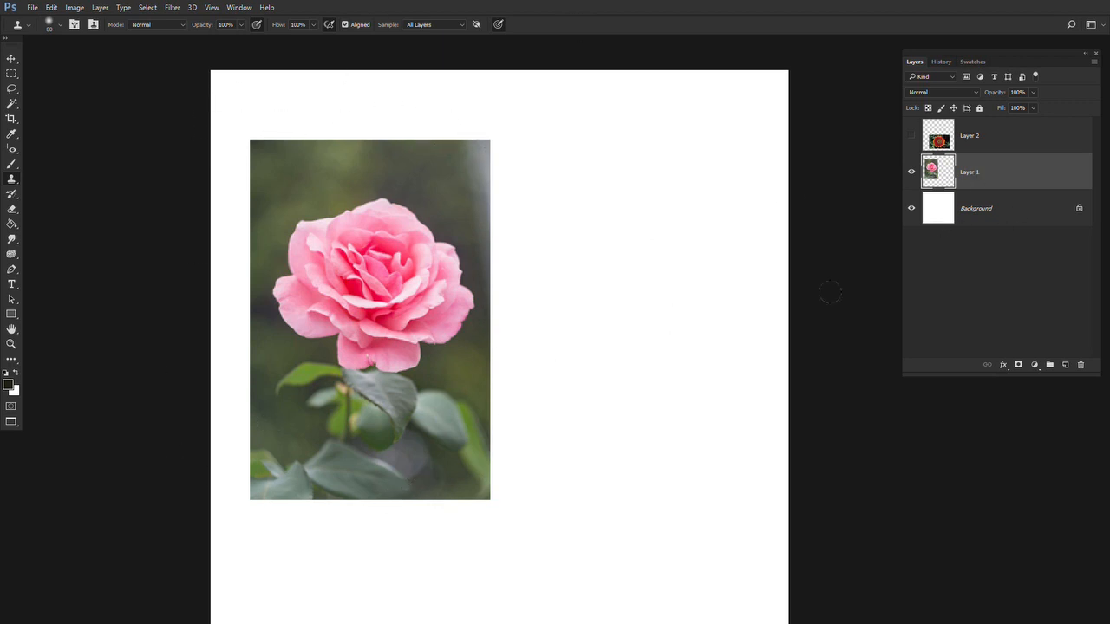
Duplicate Layer 1 as Layer 1 copy and move the copy horizontally onto the empty white area beside the rose.
right_click(996, 176)
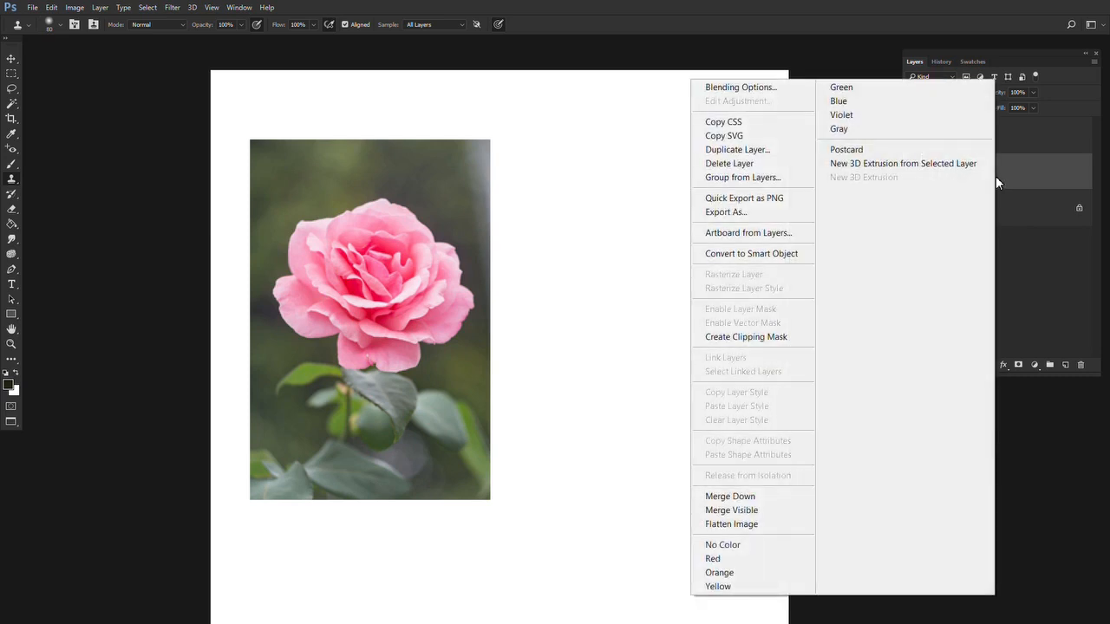
click(770, 151)
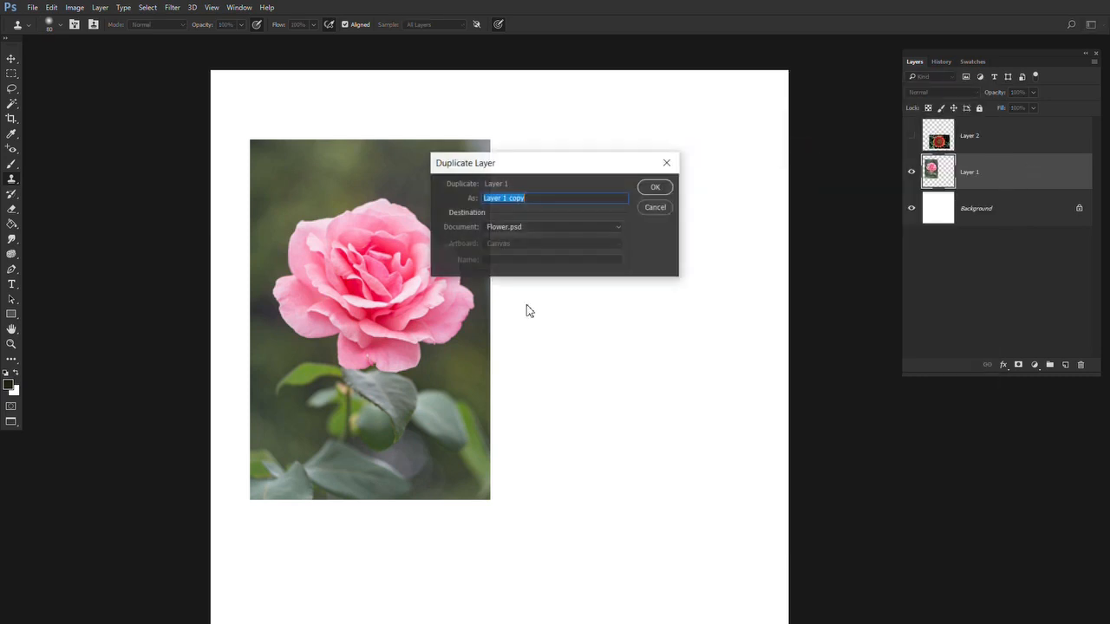
click(643, 191)
key(v)
drag(419, 347, 685, 347)
Undo the copy's move, delete the duplicate layer, and return to the Clone Stamp tool on Layer 1.
key(ctrl+z)
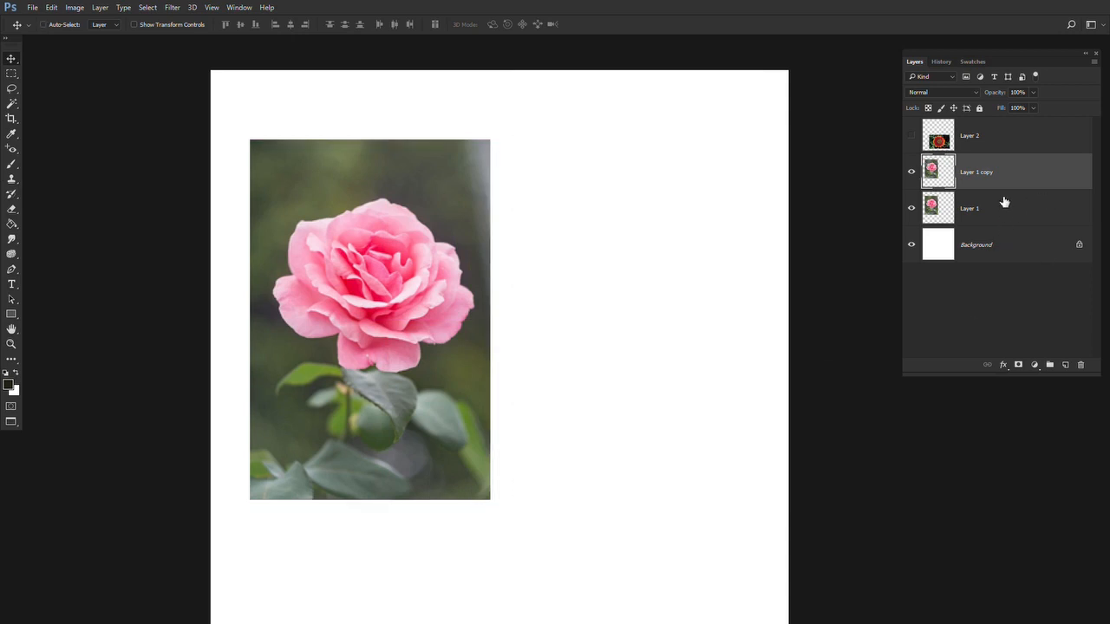
key(Delete)
click(993, 185)
key(s)
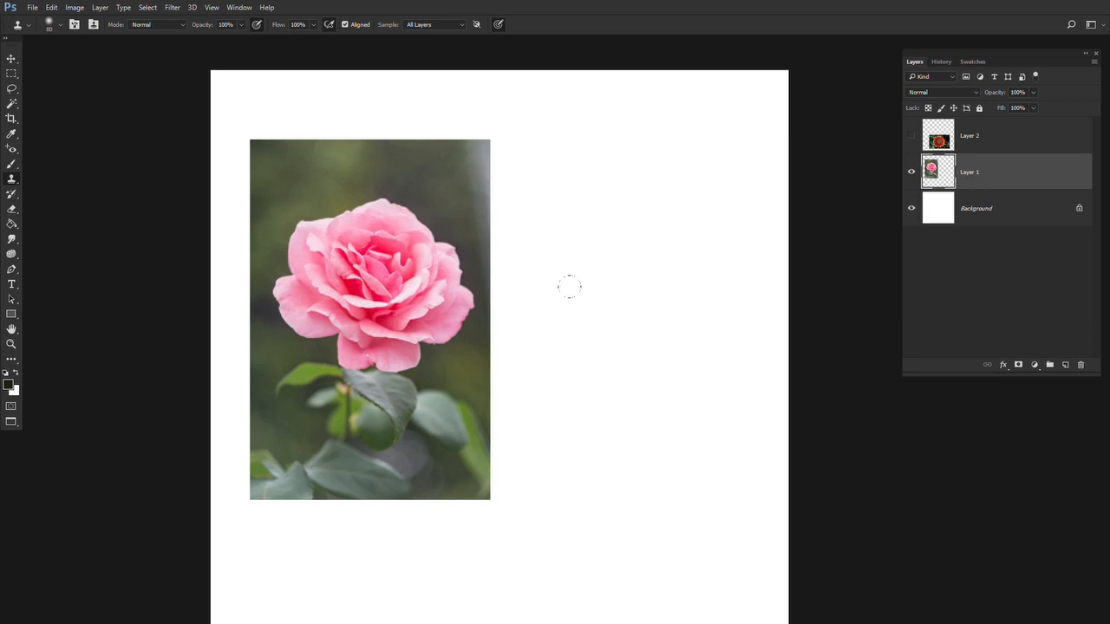
right_click(12, 180)
click(54, 182)
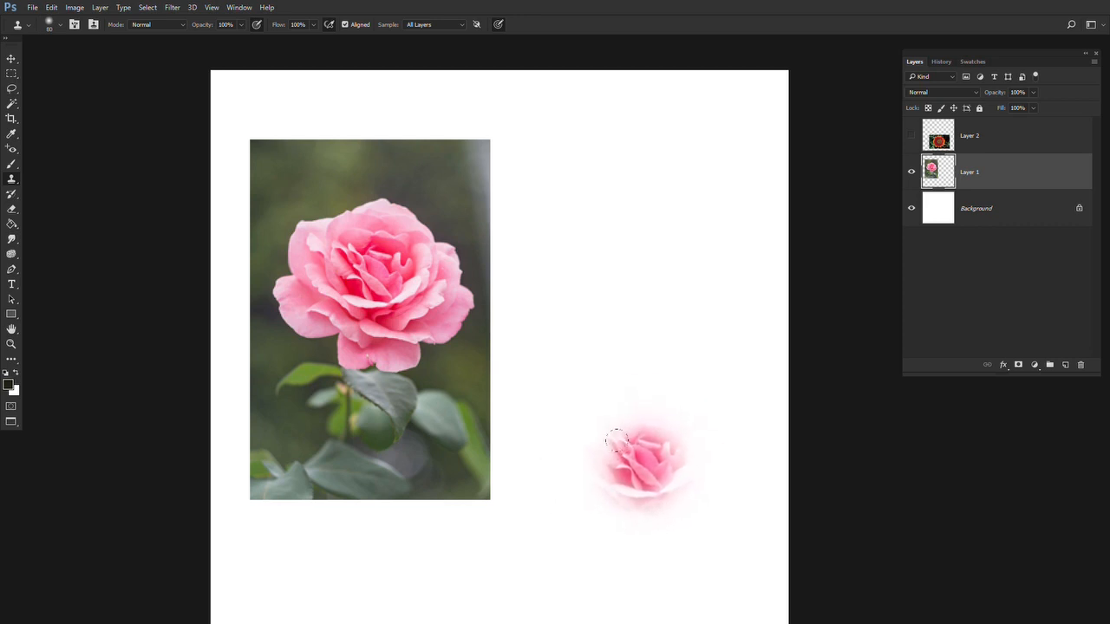
Try smaller and larger Clone Stamp brush sizes while previewing the sampled rose over the white area.
key(bracketleft)
key(bracketleft)
key(bracketleft)
key(bracketleft)
key(bracketright)
key(bracketright)
key(bracketright)
key(bracketright)
key(bracketright)
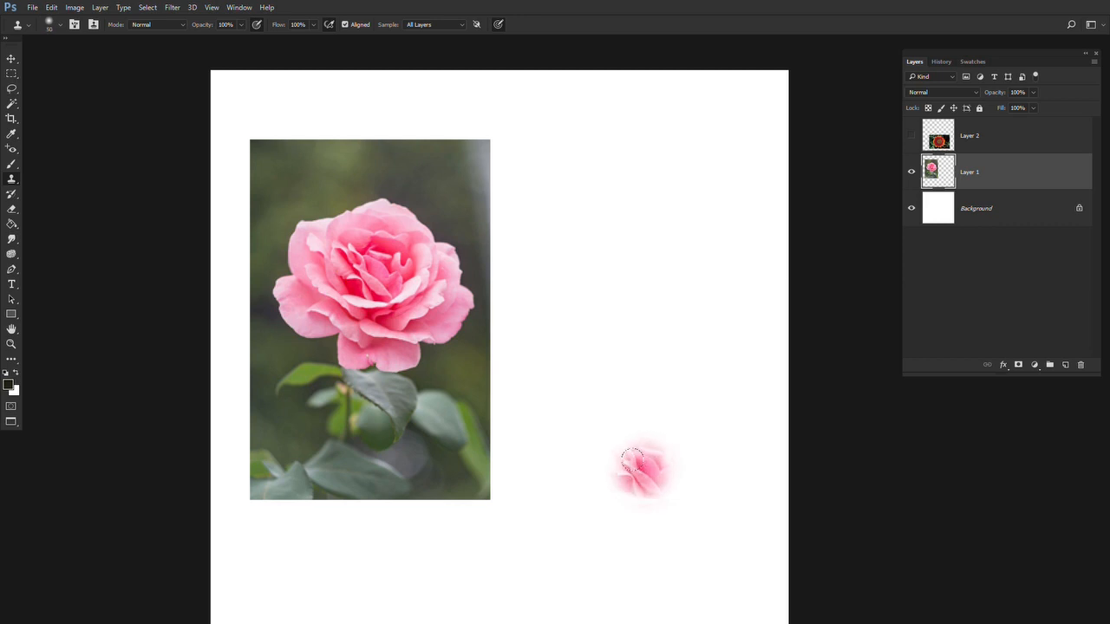
key(bracketright)
key(bracketleft)
key(bracketleft)
key(bracketleft)
key(bracketleft)
key(bracketleft)
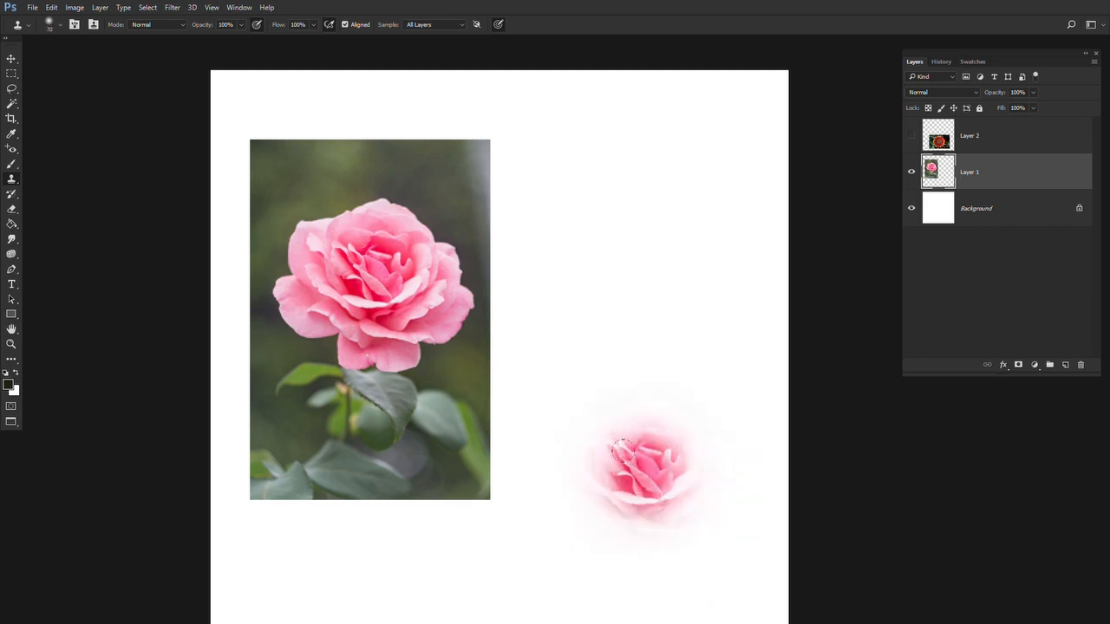
Adjust the Clone Stamp brush size and clone the pink rose's bloom onto the white area beside the photo.
key(bracketright)
key(bracketright)
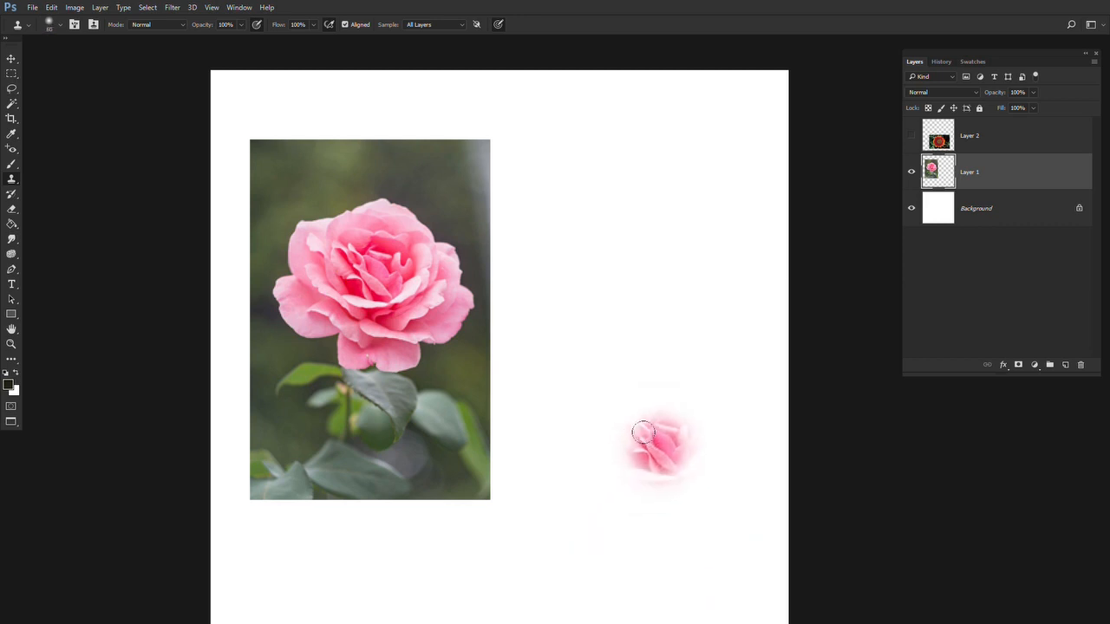
mouse_move(642, 433)
mouse_down()
mouse_move(594, 439)
mouse_move(599, 455)
mouse_move(638, 476)
mouse_move(676, 459)
mouse_move(670, 406)
mouse_move(650, 388)
mouse_move(598, 396)
mouse_move(599, 446)
mouse_up()
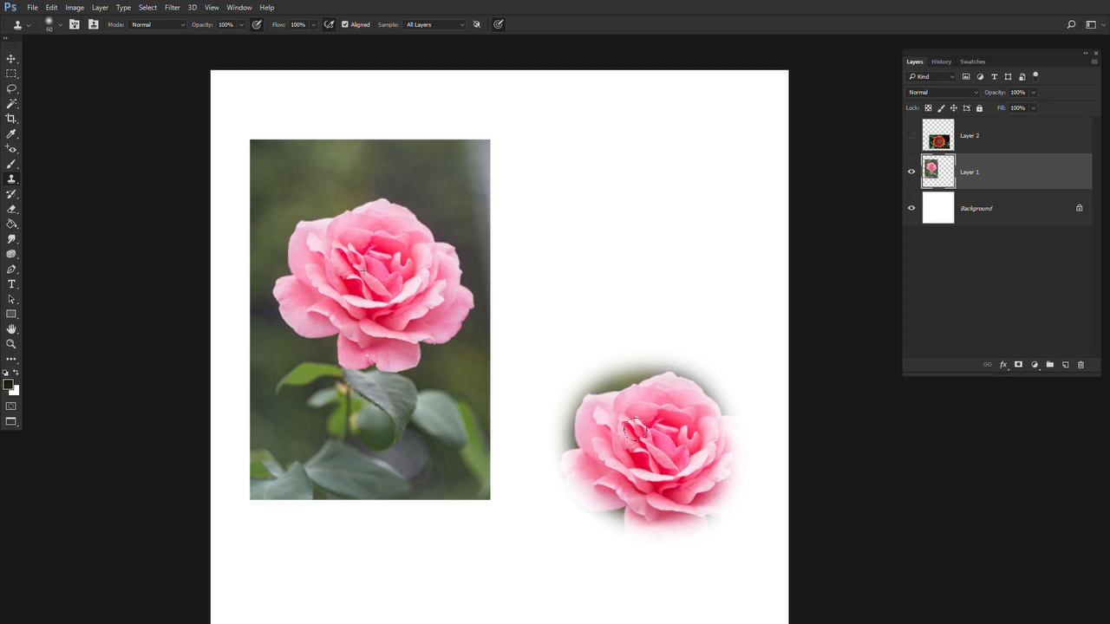
Finish cloning the bloom, resample beside the leaves to clone another copy onto the upper white area, and undo both copies.
drag(633, 429, 622, 438)
mouse_move(622, 431)
mouse_down()
mouse_move(592, 459)
mouse_move(596, 495)
mouse_move(630, 506)
mouse_move(697, 471)
mouse_move(701, 425)
mouse_move(673, 377)
mouse_move(610, 383)
mouse_move(576, 438)
mouse_move(577, 472)
mouse_move(599, 496)
mouse_move(637, 503)
mouse_move(679, 476)
mouse_move(673, 449)
mouse_move(648, 422)
mouse_up()
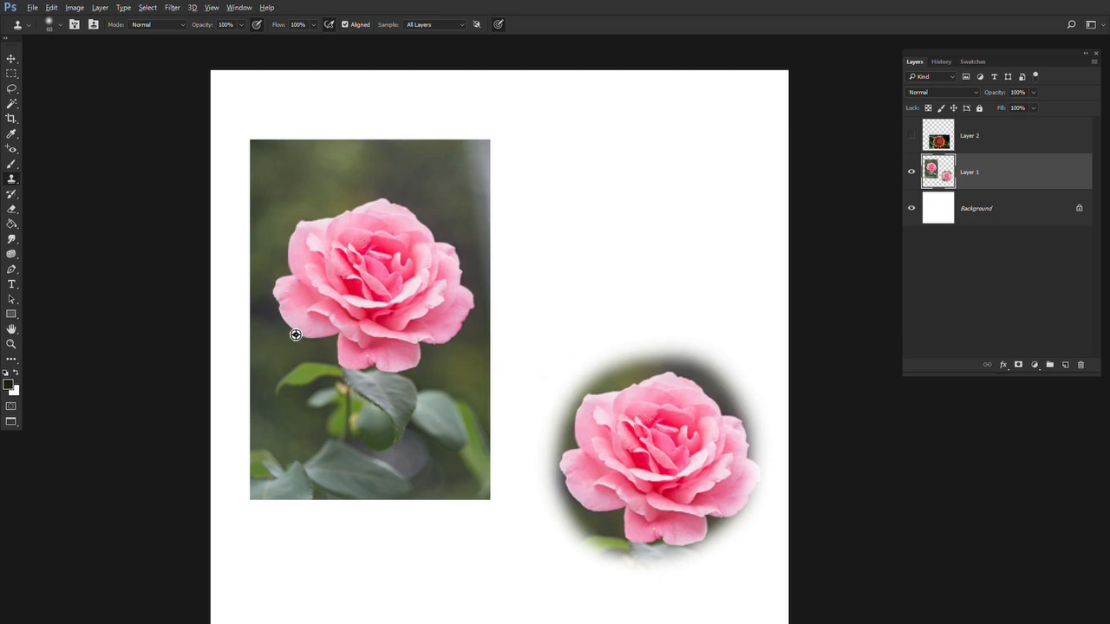
alt+click(278, 393)
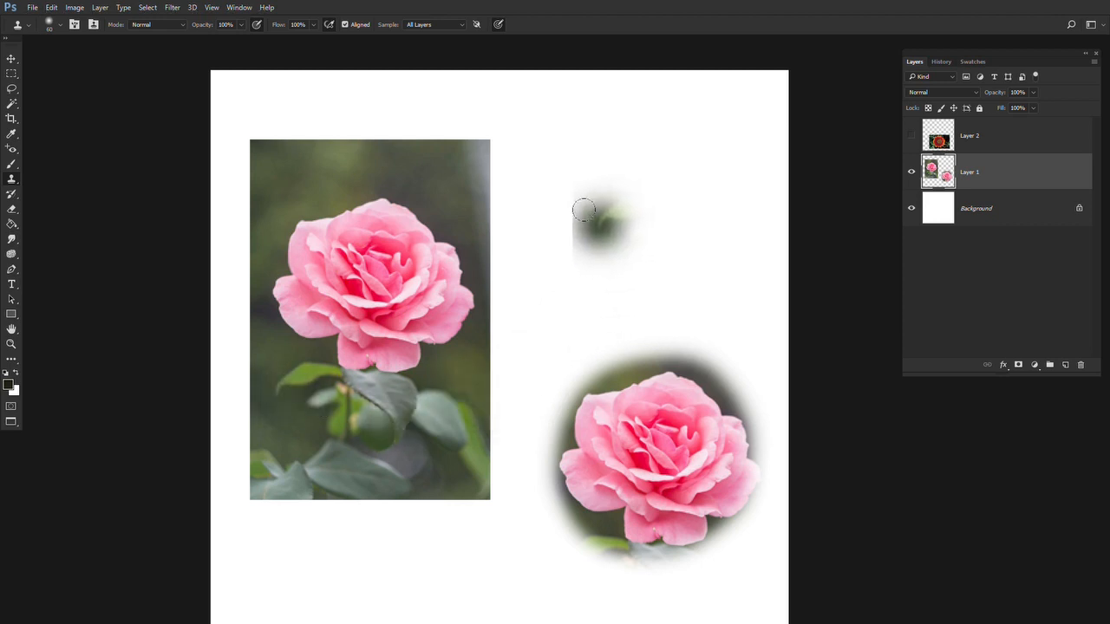
mouse_move(583, 210)
mouse_down()
mouse_move(608, 171)
mouse_move(649, 182)
mouse_move(650, 215)
mouse_move(619, 250)
mouse_move(594, 227)
mouse_move(611, 182)
mouse_move(653, 206)
mouse_move(624, 263)
mouse_move(598, 215)
mouse_move(628, 182)
mouse_move(683, 184)
mouse_move(684, 211)
mouse_move(635, 204)
mouse_move(628, 138)
mouse_move(703, 130)
mouse_move(716, 176)
mouse_move(609, 170)
mouse_move(601, 179)
mouse_move(720, 163)
mouse_up()
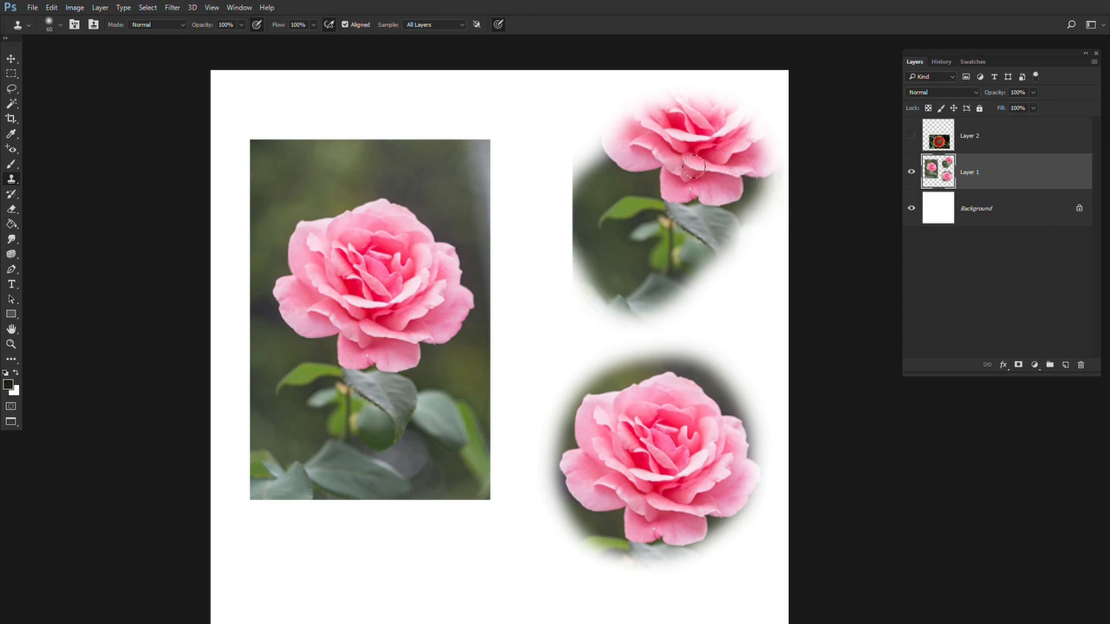
key(ctrl+alt+z)
key(ctrl+alt+z)
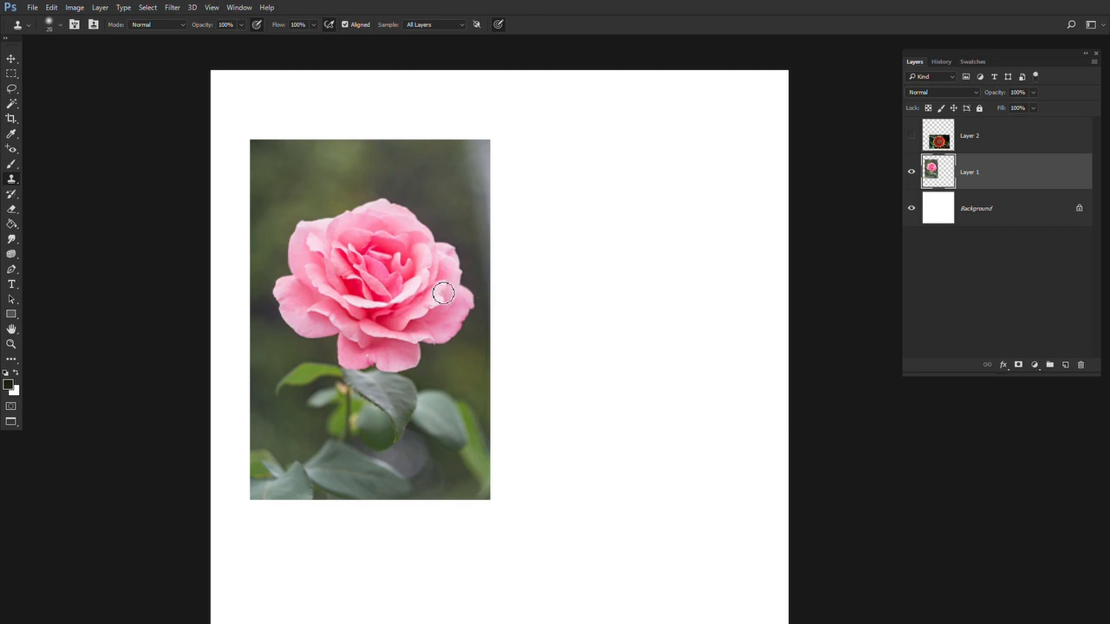
Sample the rose's centre, try cloning a second bloom over the leaves below it, and undo it.
alt+click(378, 268)
mouse_move(421, 404)
mouse_down()
mouse_move(439, 431)
mouse_move(434, 414)
mouse_move(419, 413)
mouse_move(413, 435)
mouse_move(440, 434)
mouse_move(434, 403)
mouse_move(398, 394)
mouse_move(369, 421)
mouse_move(398, 457)
mouse_move(398, 414)
mouse_move(434, 390)
mouse_move(468, 421)
mouse_move(465, 459)
mouse_move(413, 475)
mouse_move(393, 448)
mouse_move(456, 464)
mouse_move(408, 470)
mouse_move(425, 470)
mouse_move(417, 485)
mouse_move(485, 488)
mouse_move(449, 501)
mouse_move(474, 496)
mouse_move(477, 378)
mouse_move(486, 439)
mouse_move(456, 374)
mouse_move(412, 386)
mouse_move(351, 442)
mouse_move(361, 476)
mouse_move(391, 468)
mouse_move(374, 469)
mouse_move(371, 450)
mouse_move(365, 487)
mouse_move(415, 498)
mouse_move(397, 494)
mouse_move(357, 416)
mouse_move(374, 395)
mouse_move(434, 403)
mouse_up()
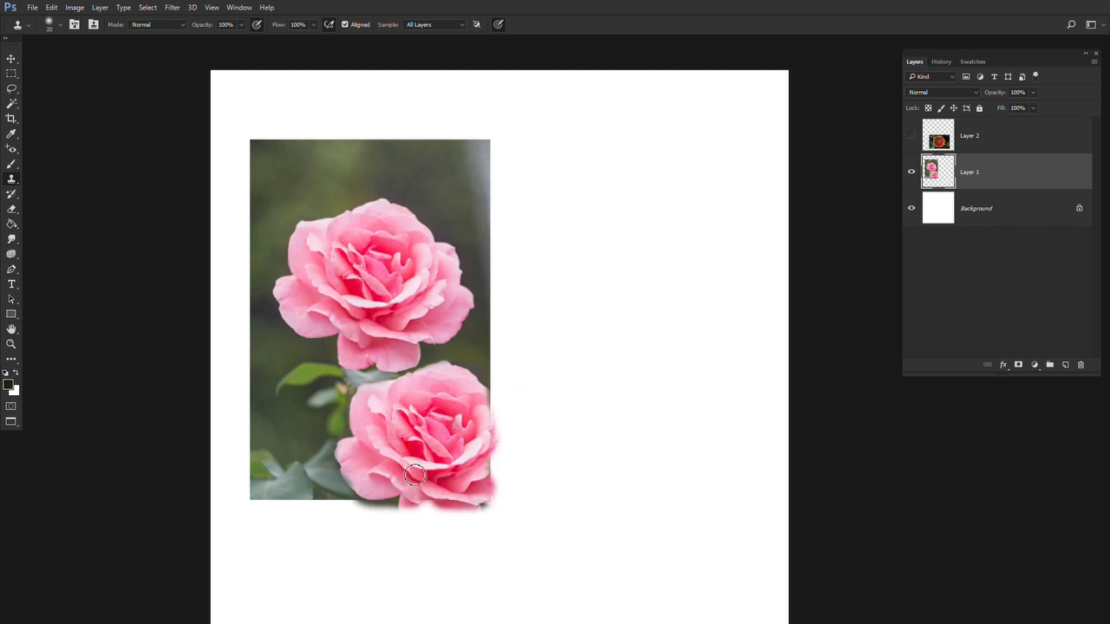
key(ctrl+z)
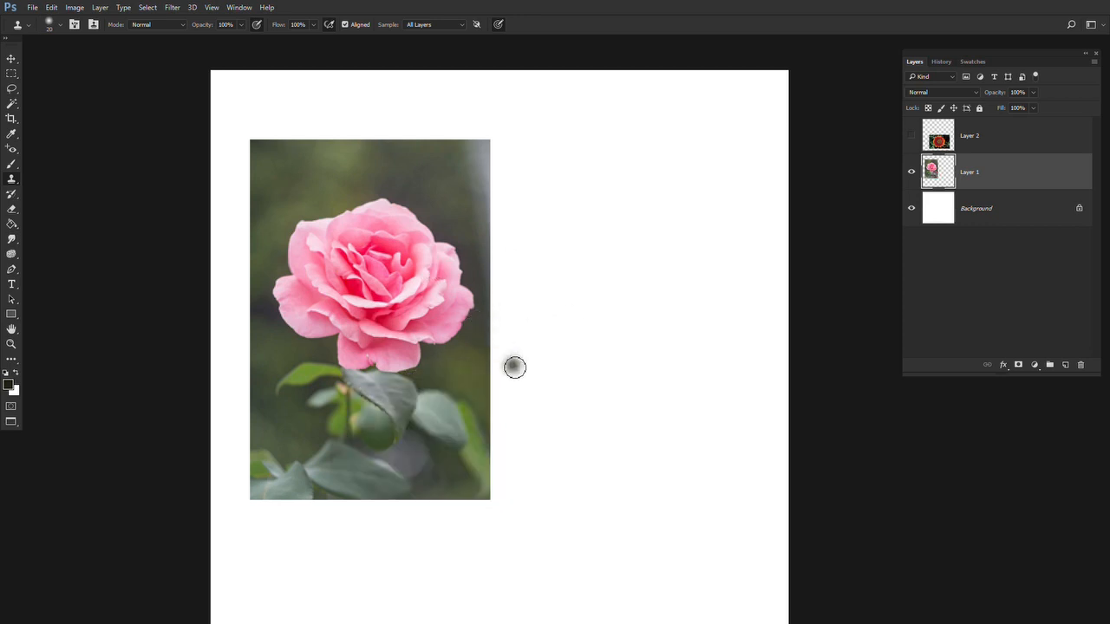
Sample the rose's centre again, try cloning part of the bloom onto the white area beside the photo, and undo it.
alt+click(378, 271)
mouse_move(621, 321)
mouse_down()
mouse_move(596, 353)
mouse_move(621, 330)
mouse_move(581, 347)
mouse_move(586, 322)
mouse_move(629, 336)
mouse_move(568, 356)
mouse_up()
click(512, 309)
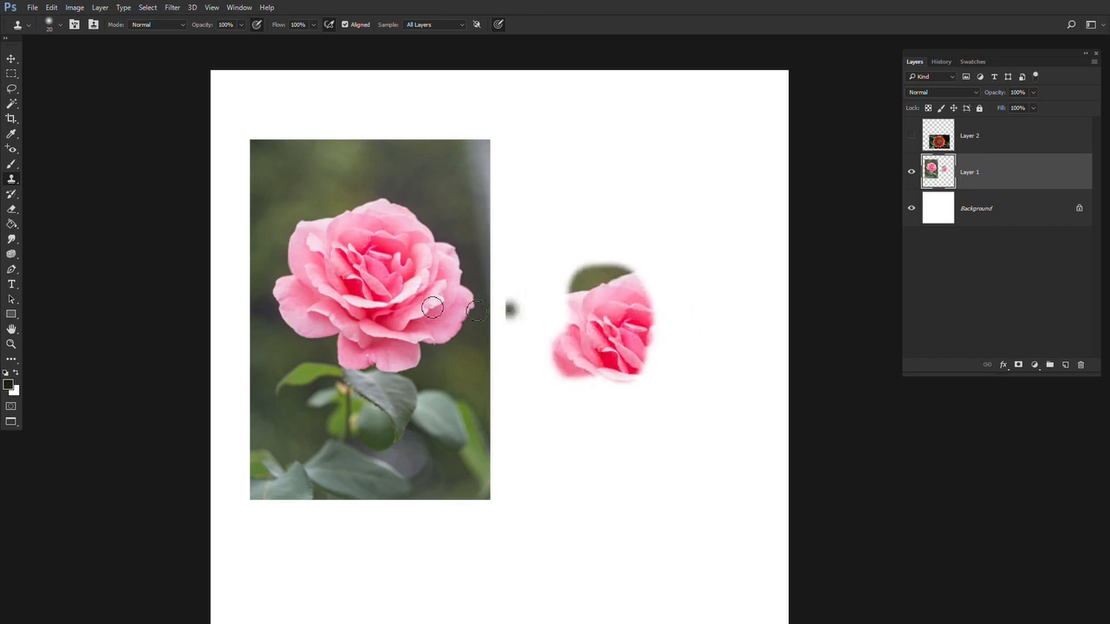
key(ctrl+z)
key(ctrl+z)
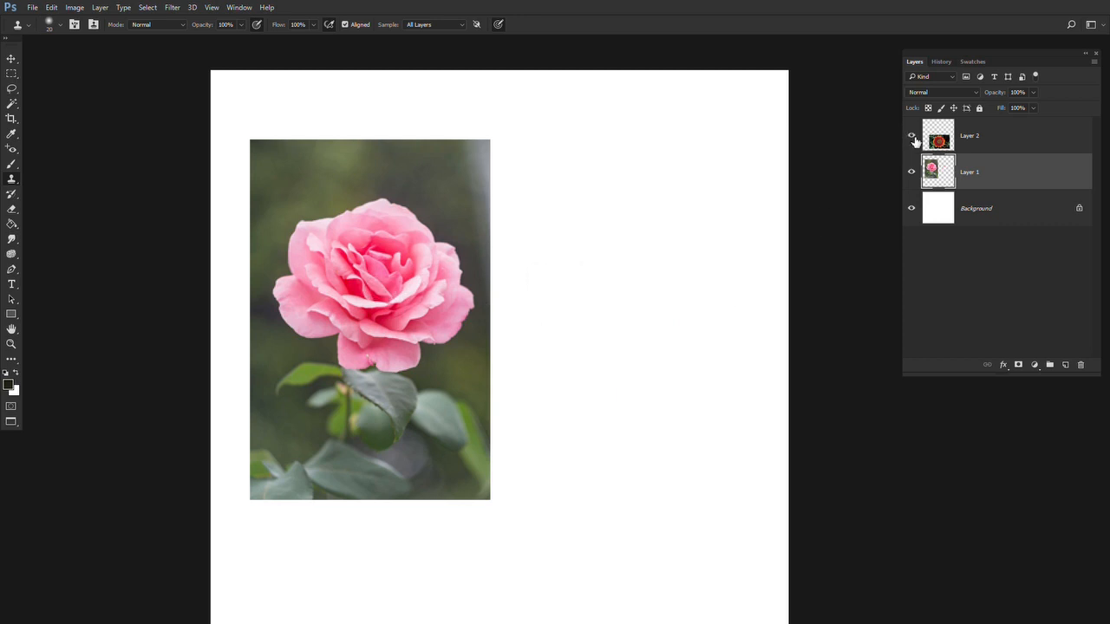
Show and select Layer 2, try cloning its orange flower onto the white area above it, and undo the strokes.
click(912, 136)
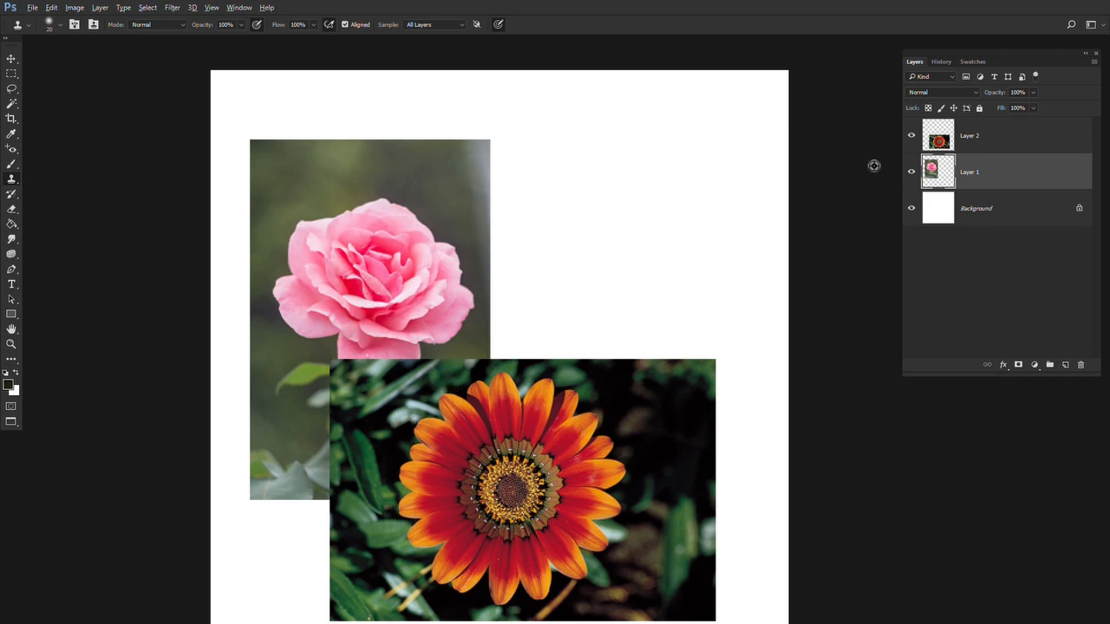
click(981, 134)
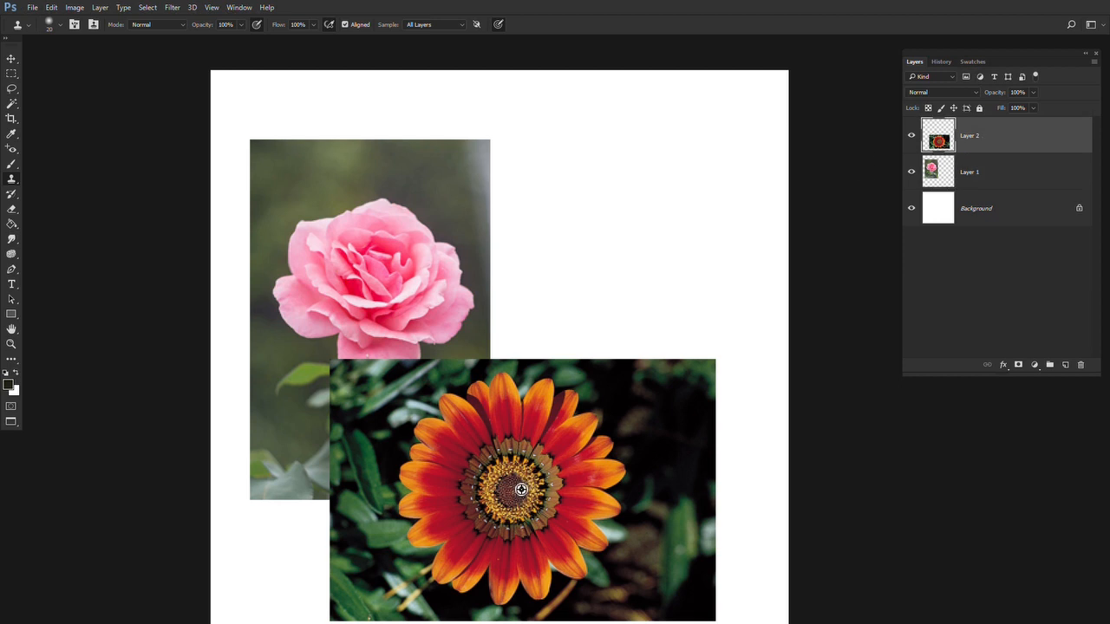
mouse_move(679, 236)
mouse_down()
mouse_move(665, 259)
mouse_move(637, 202)
mouse_move(635, 219)
mouse_move(698, 262)
mouse_move(682, 270)
mouse_move(698, 217)
mouse_move(663, 180)
mouse_move(683, 223)
mouse_move(636, 249)
mouse_move(724, 307)
mouse_up()
key(ctrl+alt+z)
key(ctrl+alt+z)
key(ctrl+alt+z)
key(ctrl+alt+z)
Open the Clone Source settings, move them clear of the flowers, examine the source slots, and close them.
click(93, 25)
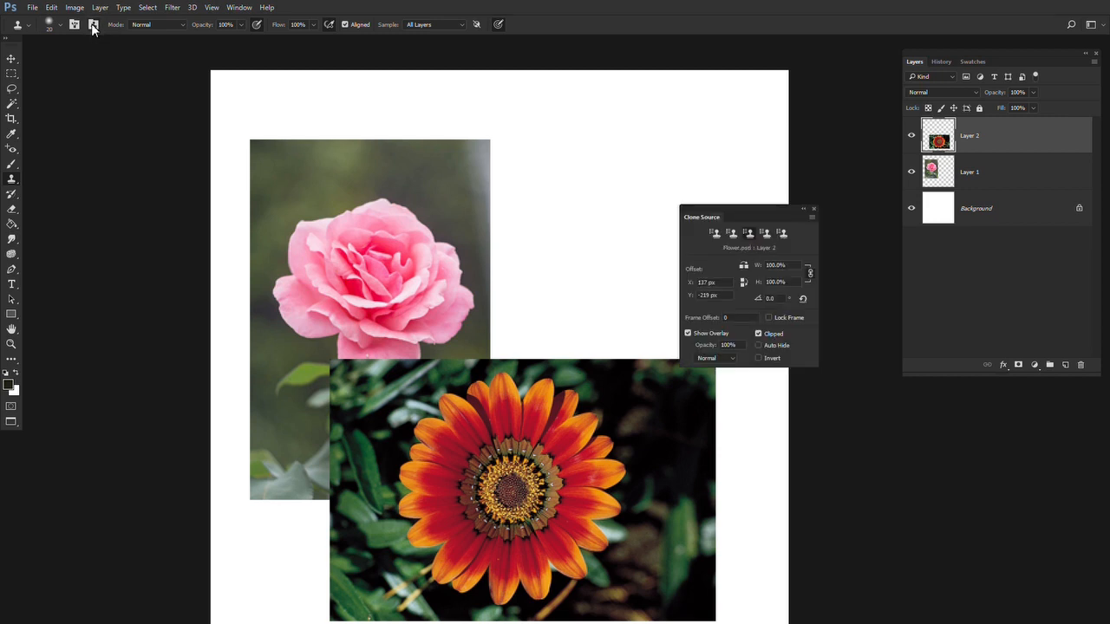
drag(745, 210, 796, 117)
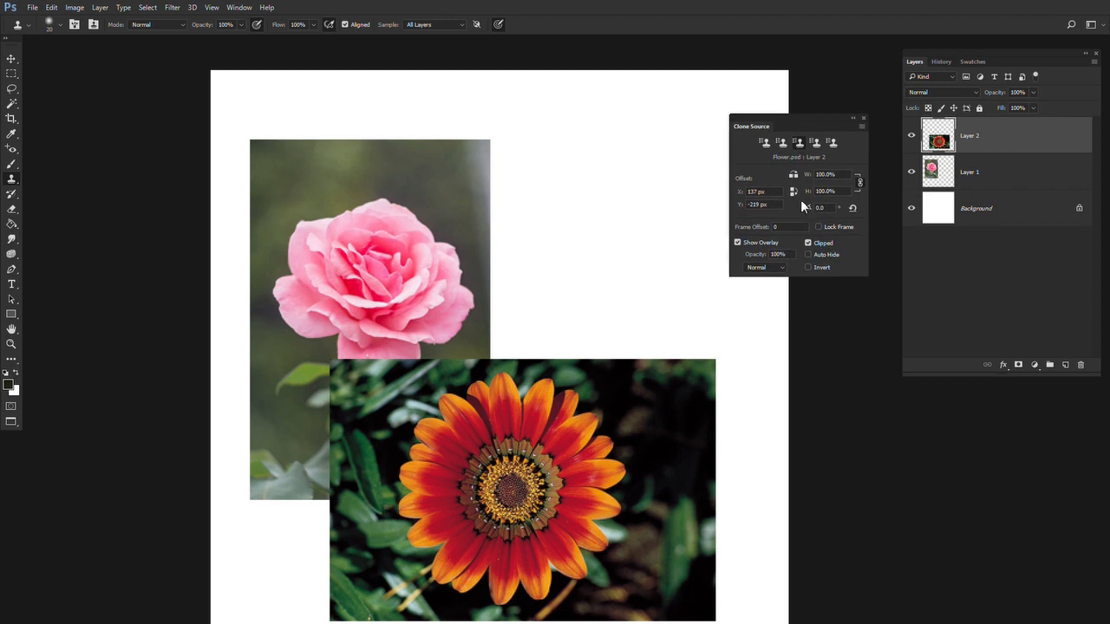
click(760, 148)
click(862, 119)
Leave full screen mode and zoom Flower.psd out to 66.7%.
key(shift+f)
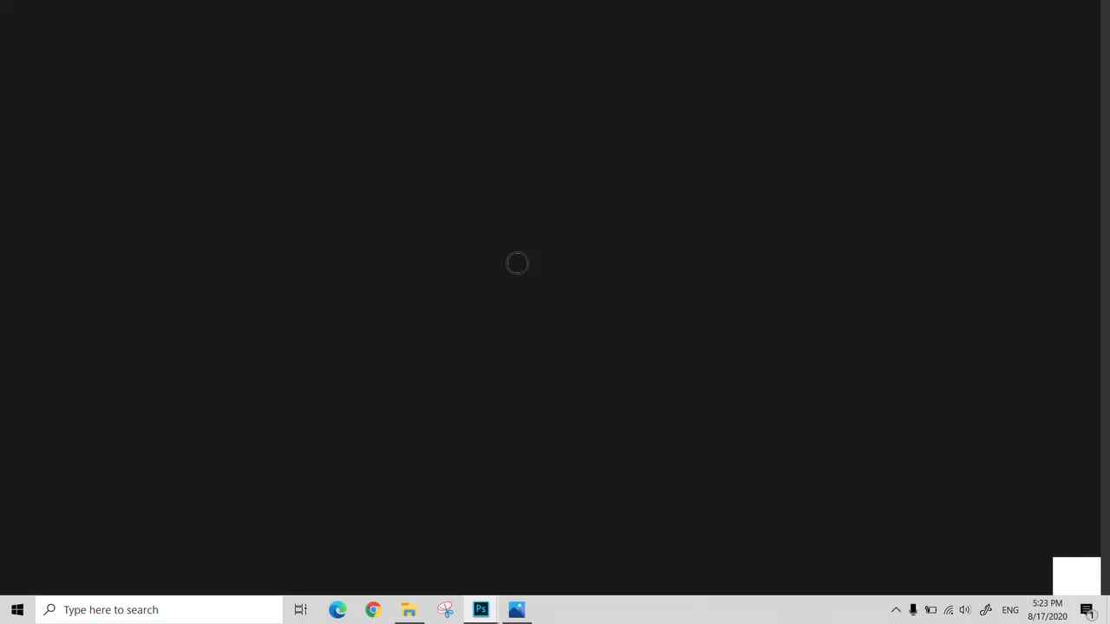
key(z)
key(ctrl+minus)
key(ctrl+minus)
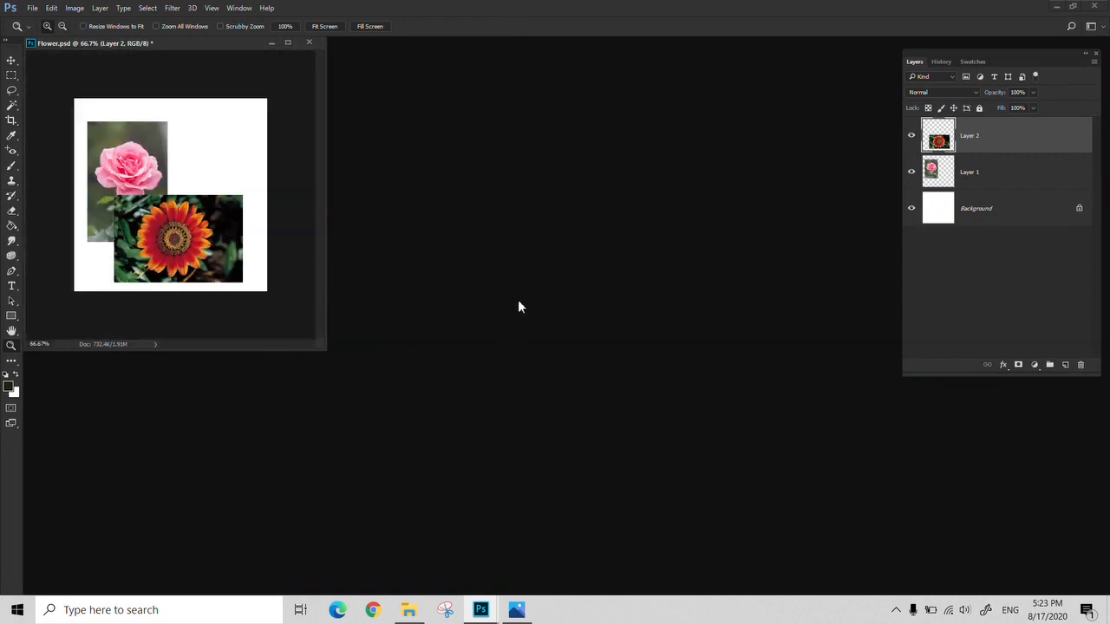
Open Mr something.jpeg and move its window so that Flower.psd stays accessible beside it.
key(ctrl+o)
double_click(512, 122)
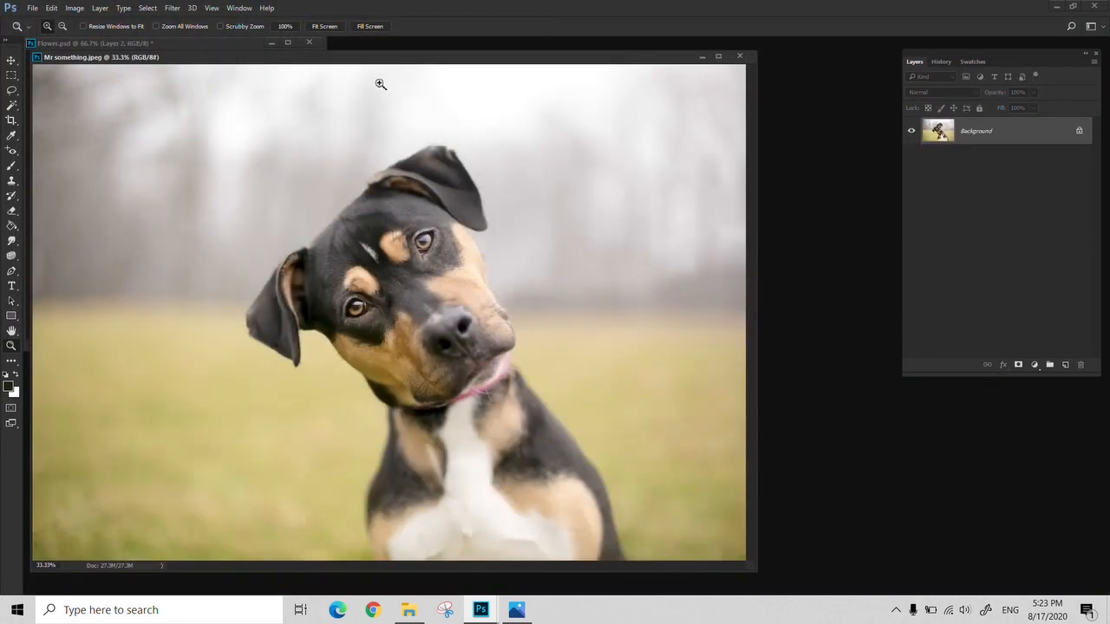
drag(394, 66, 591, 77)
Reopen the Clone Source settings for the Clone Stamp tool and sample the pink rose in Flower.psd.
click(169, 44)
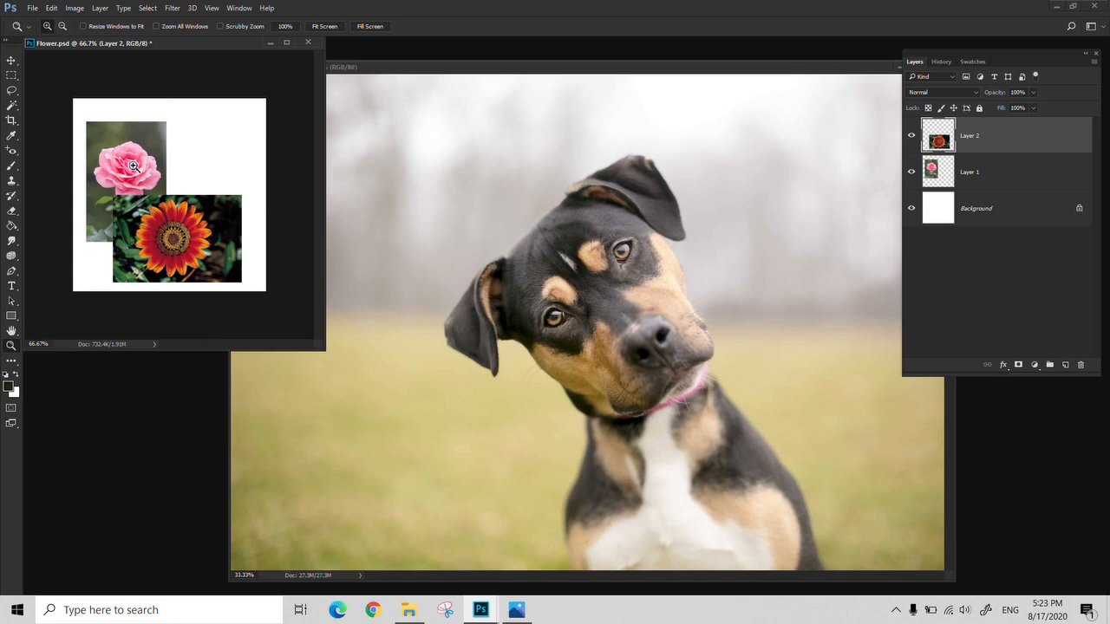
key(s)
click(93, 26)
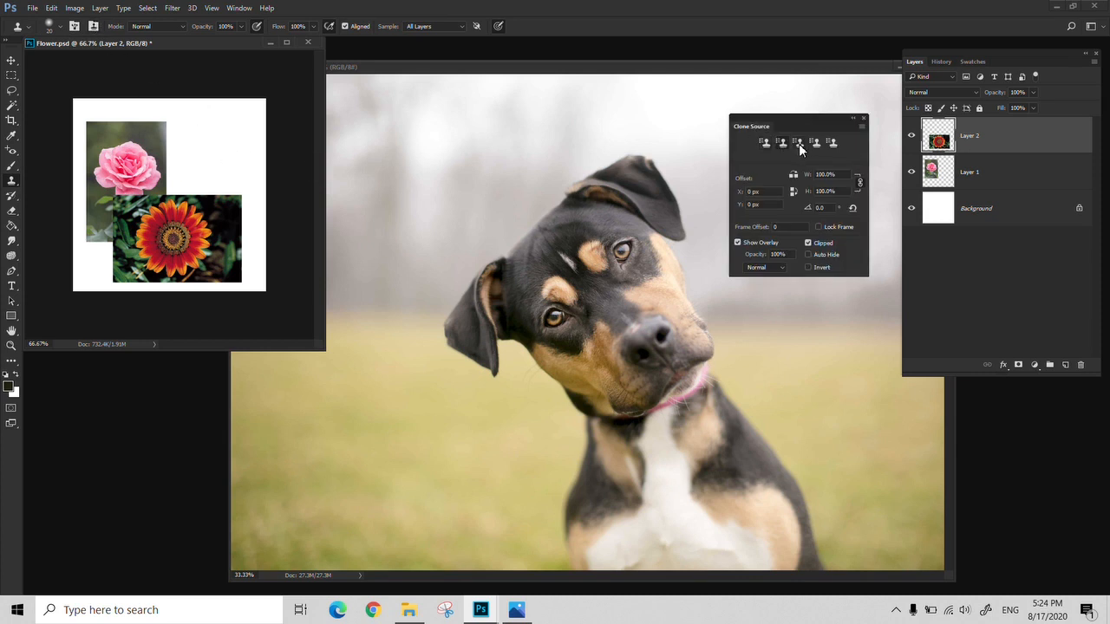
alt+click(124, 165)
Enlarge the brush to 250 and clone the Flower.psd image onto the grass below the dog's ear in Mr something.jpeg.
click(624, 78)
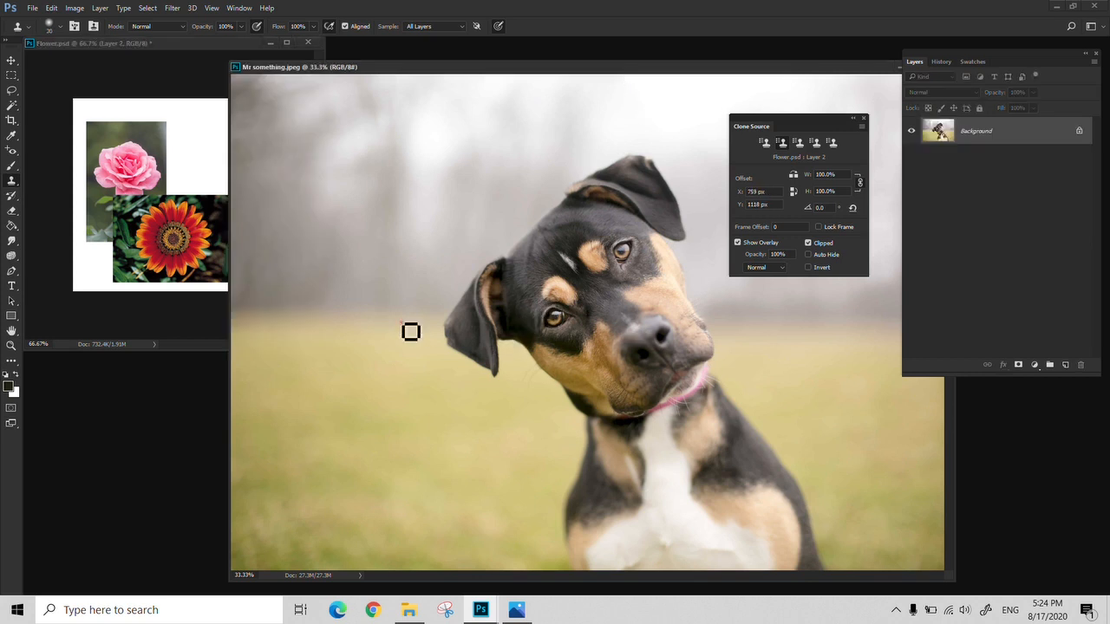
key(bracketright)
key(bracketright)
key(bracketright)
key(bracketright)
key(bracketright)
key(bracketright)
key(bracketright)
key(bracketright)
key(bracketright)
key(bracketright)
key(bracketright)
key(bracketright)
key(bracketright)
key(bracketright)
key(bracketright)
mouse_move(450, 387)
mouse_down()
mouse_move(469, 417)
mouse_move(483, 393)
mouse_move(442, 366)
mouse_move(419, 399)
mouse_move(496, 368)
mouse_move(450, 377)
mouse_up()
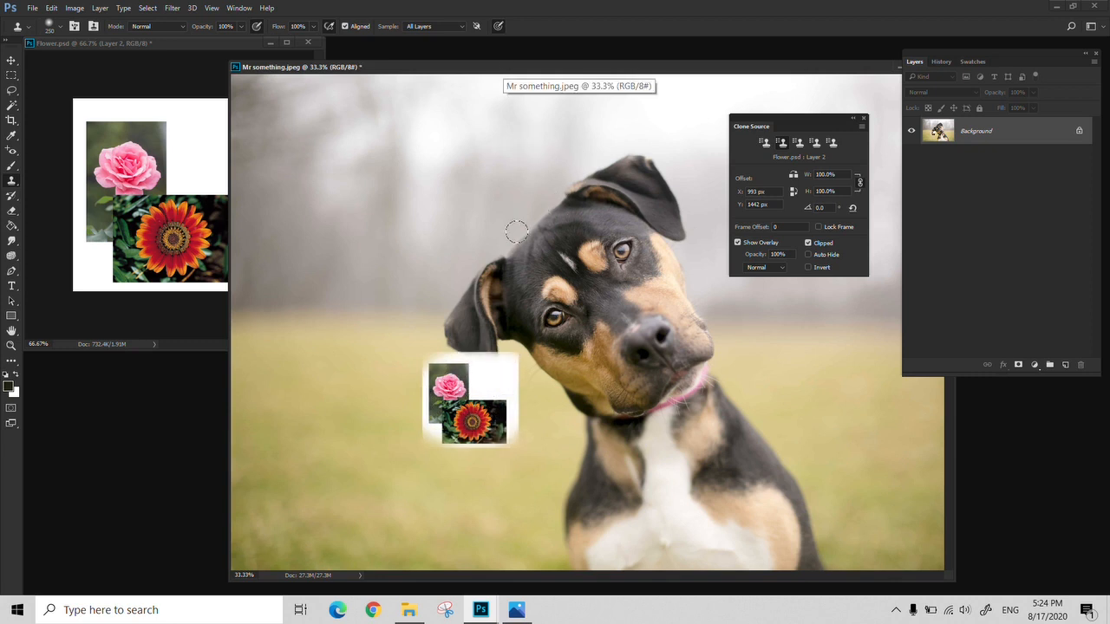
Cover part of the cloned flowers with sampled grass, and paint the Flower.psd image over it using the third clone source.
alt+click(282, 396)
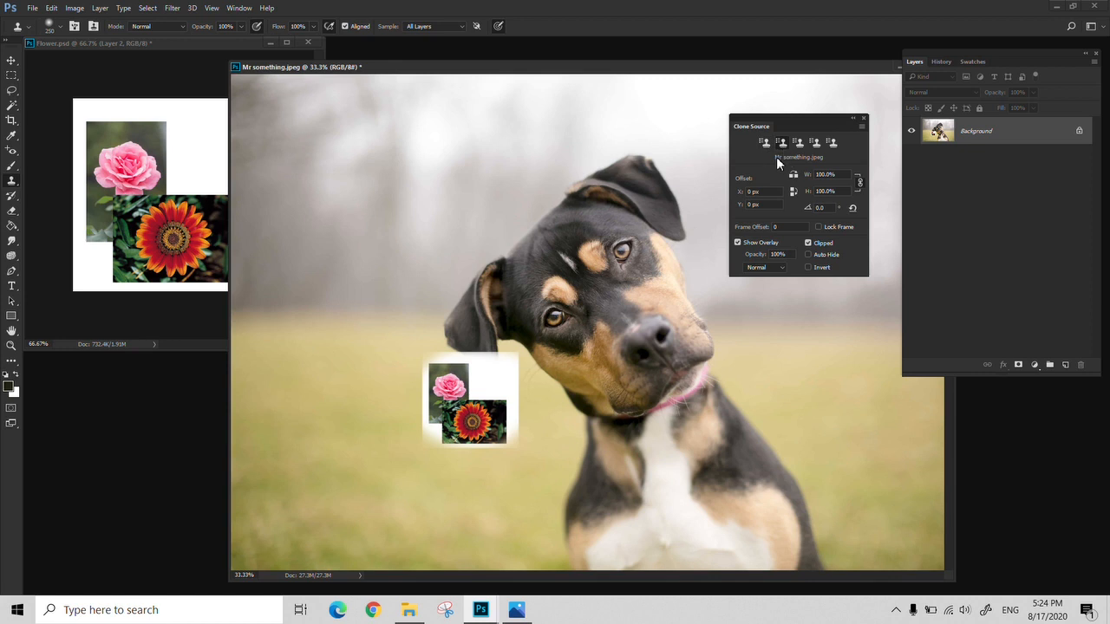
mouse_move(423, 356)
mouse_down()
mouse_move(415, 442)
mouse_move(424, 369)
mouse_move(432, 442)
mouse_move(432, 354)
mouse_move(455, 429)
mouse_up()
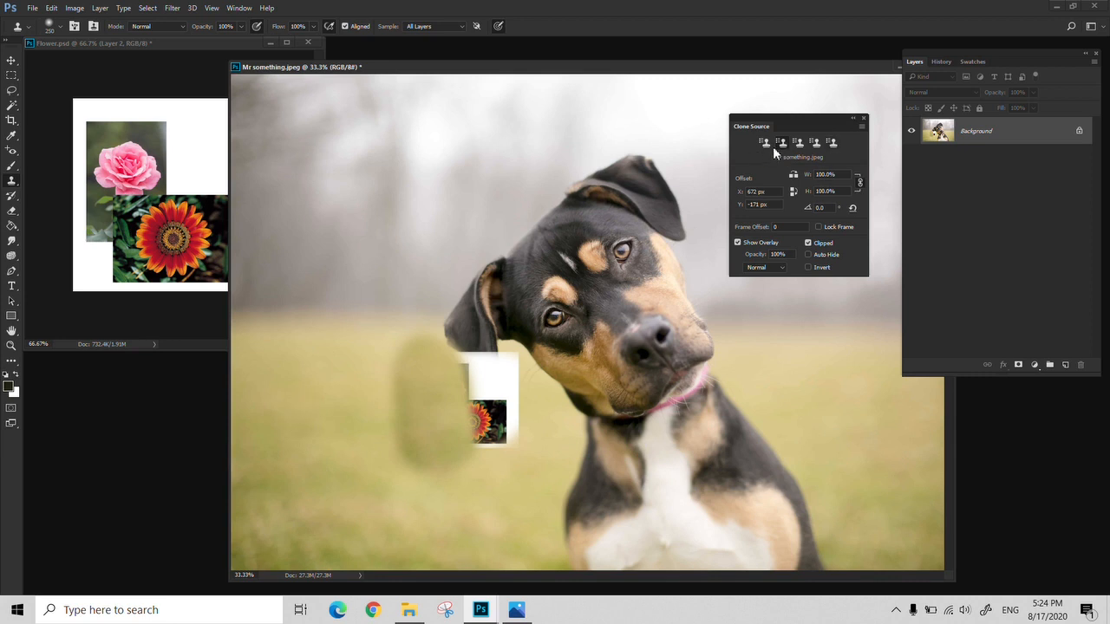
click(766, 145)
click(783, 145)
click(799, 147)
mouse_move(399, 436)
mouse_down()
mouse_move(439, 364)
mouse_move(433, 397)
mouse_move(499, 403)
mouse_move(442, 397)
mouse_move(389, 421)
mouse_move(402, 454)
mouse_move(467, 394)
mouse_up()
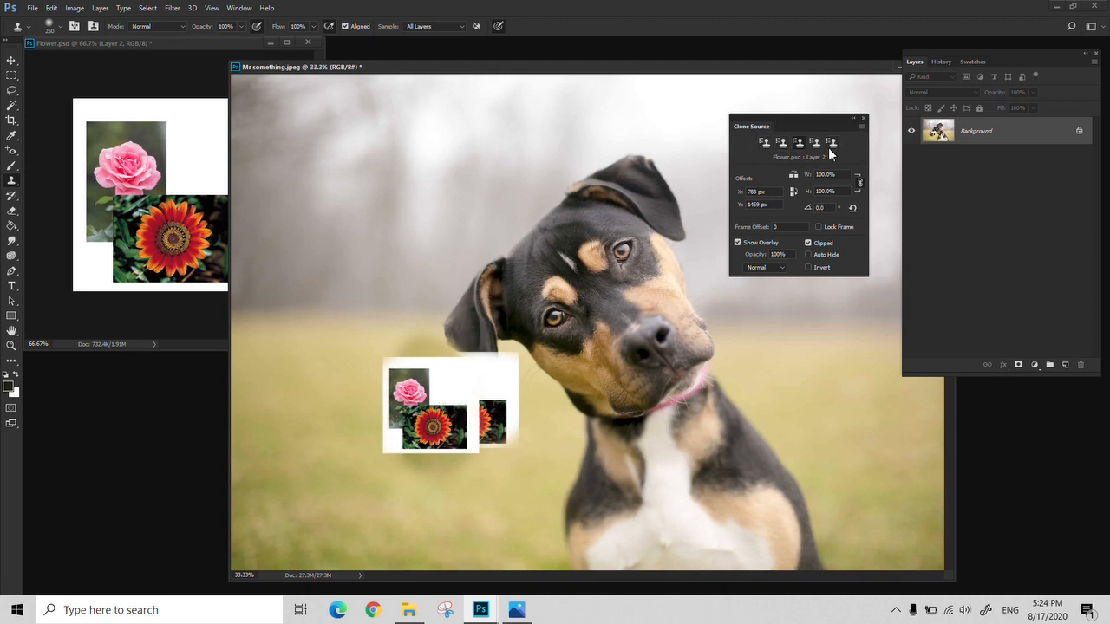
Sample the pink rose in Flower.psd for the third clone source and clone the flowers beside the top of the dog's head.
click(172, 44)
alt+click(127, 158)
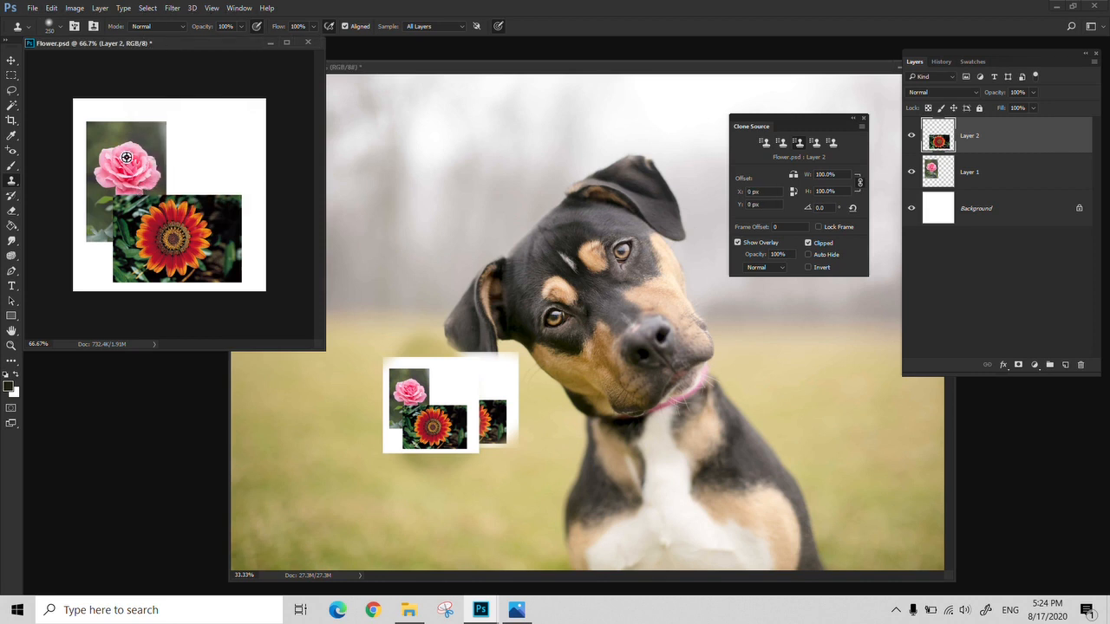
click(453, 69)
click(541, 247)
drag(508, 180, 533, 212)
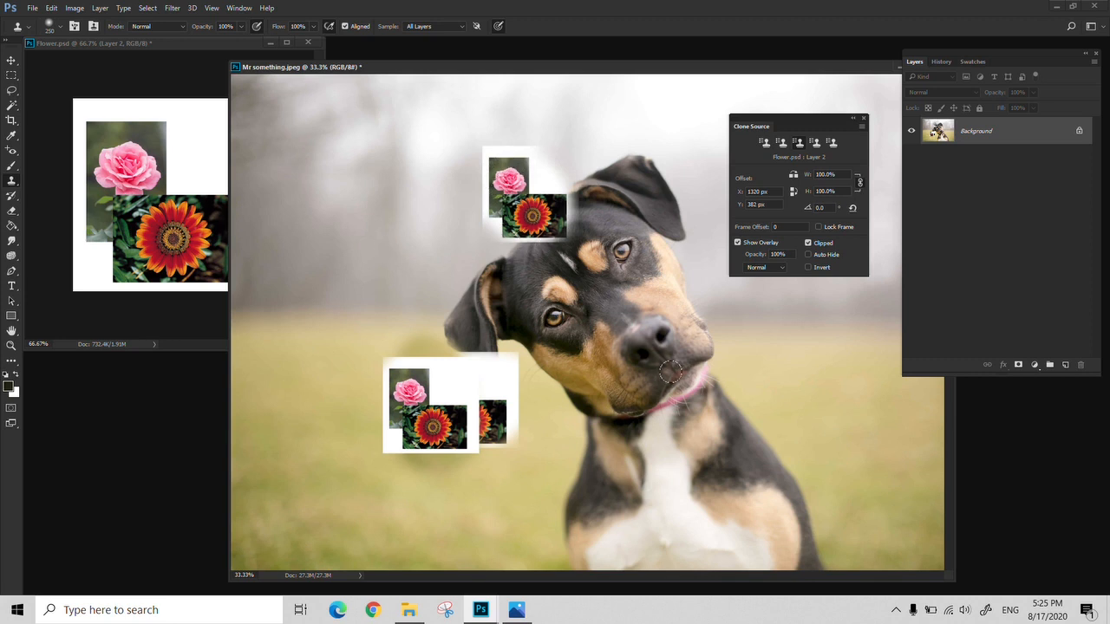
Clone the dog's nose over the flowers beside its head, and resample the grass edge for the third clone source.
alt+click(650, 342)
mouse_move(489, 126)
mouse_down()
mouse_move(499, 213)
mouse_move(484, 161)
mouse_move(528, 206)
mouse_up()
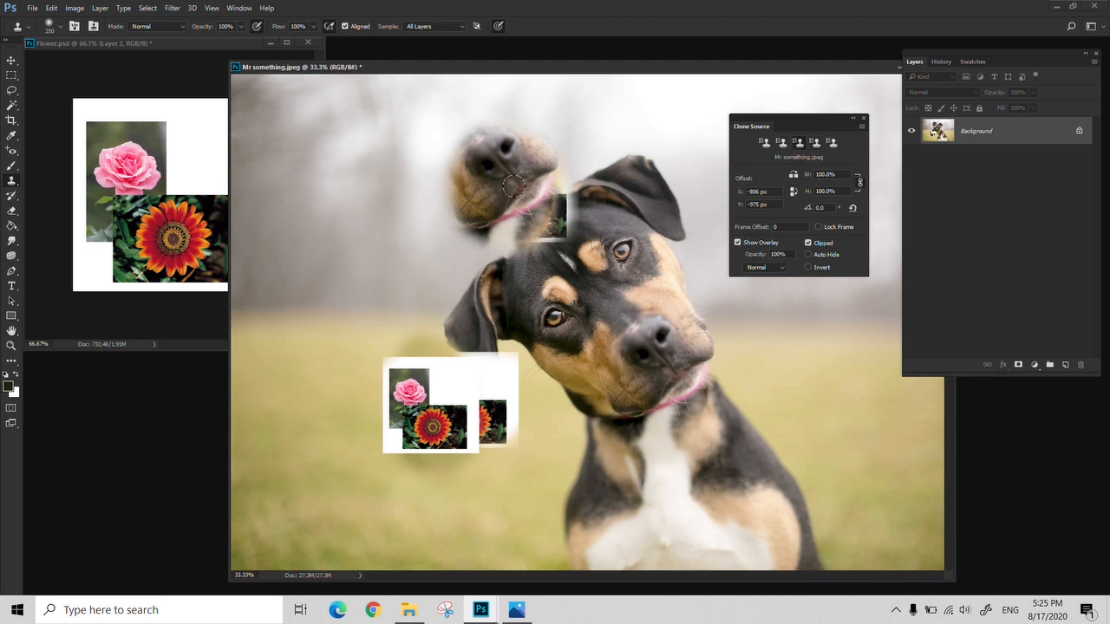
alt+click(311, 317)
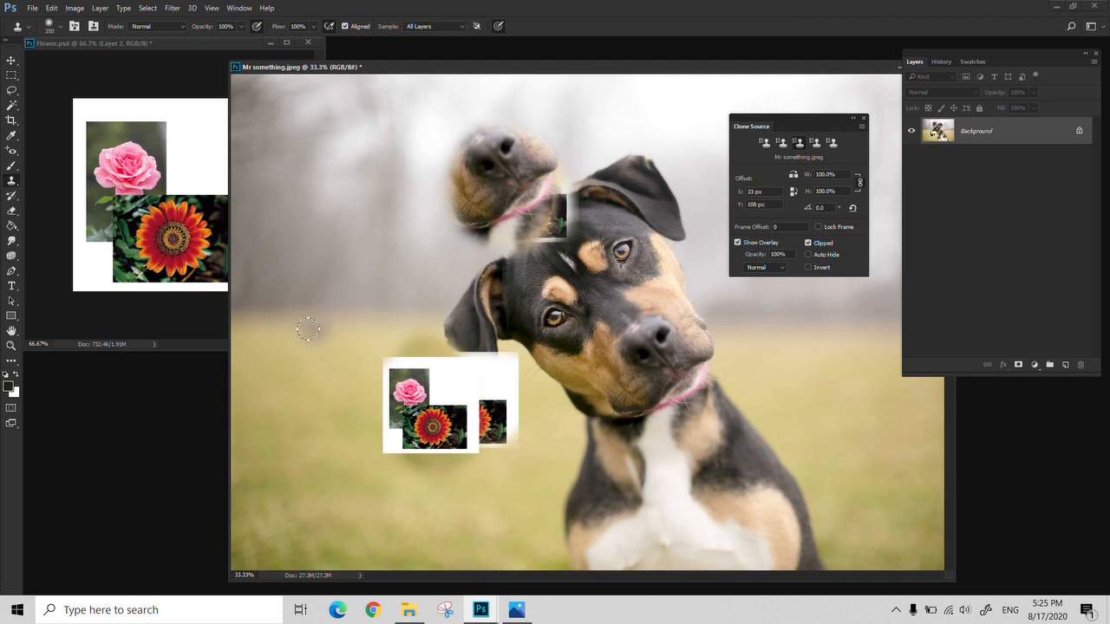
click(815, 141)
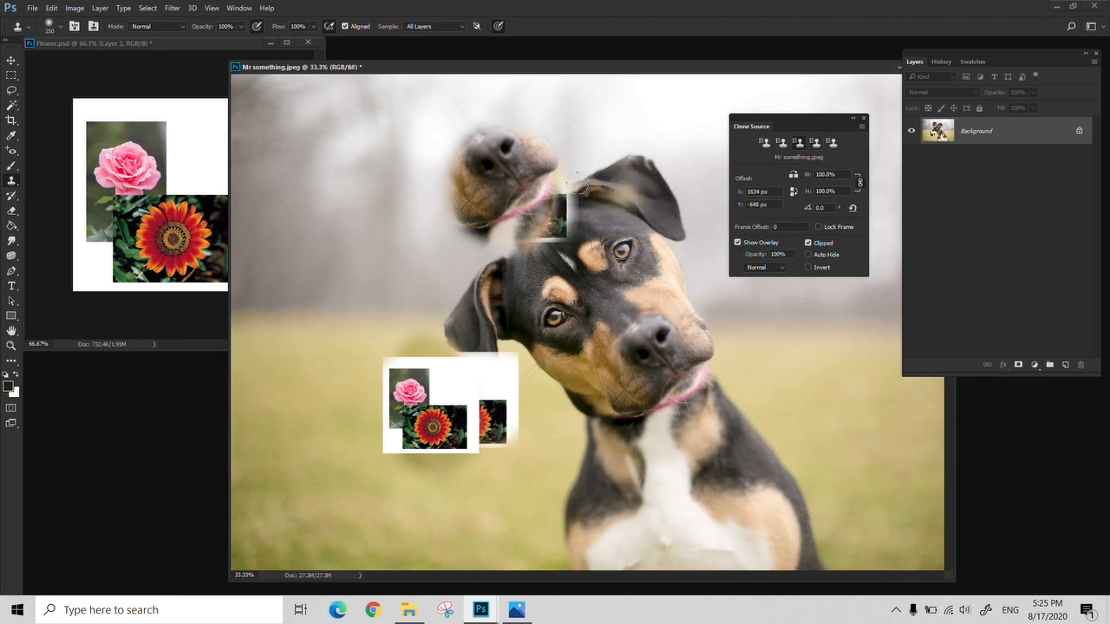
Revert Mr something.jpeg to its original snapshot in the history.
click(941, 61)
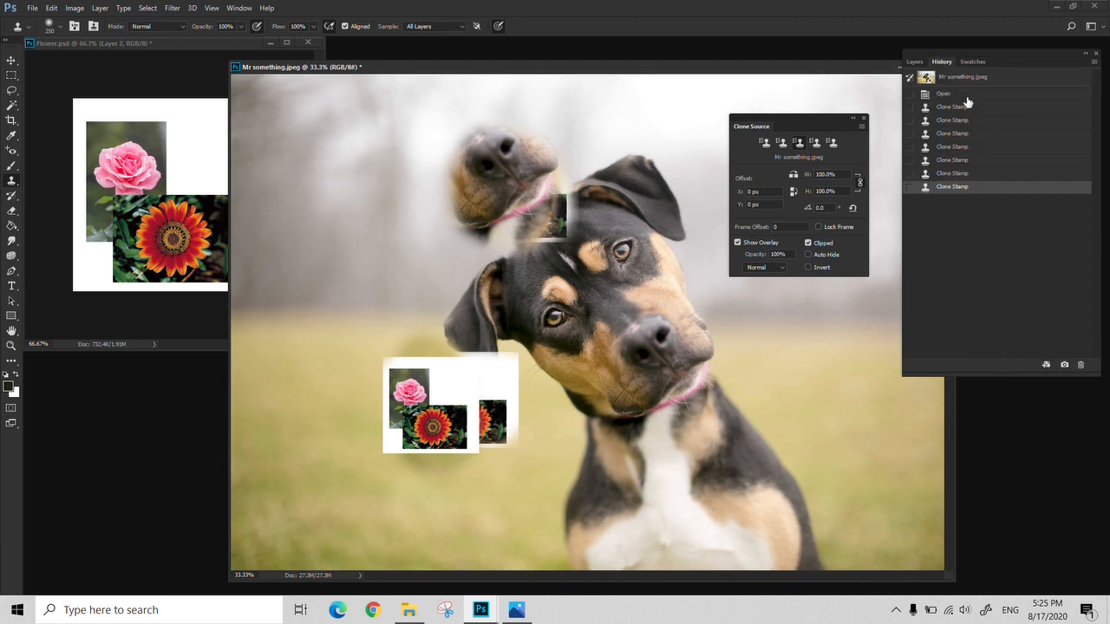
click(964, 79)
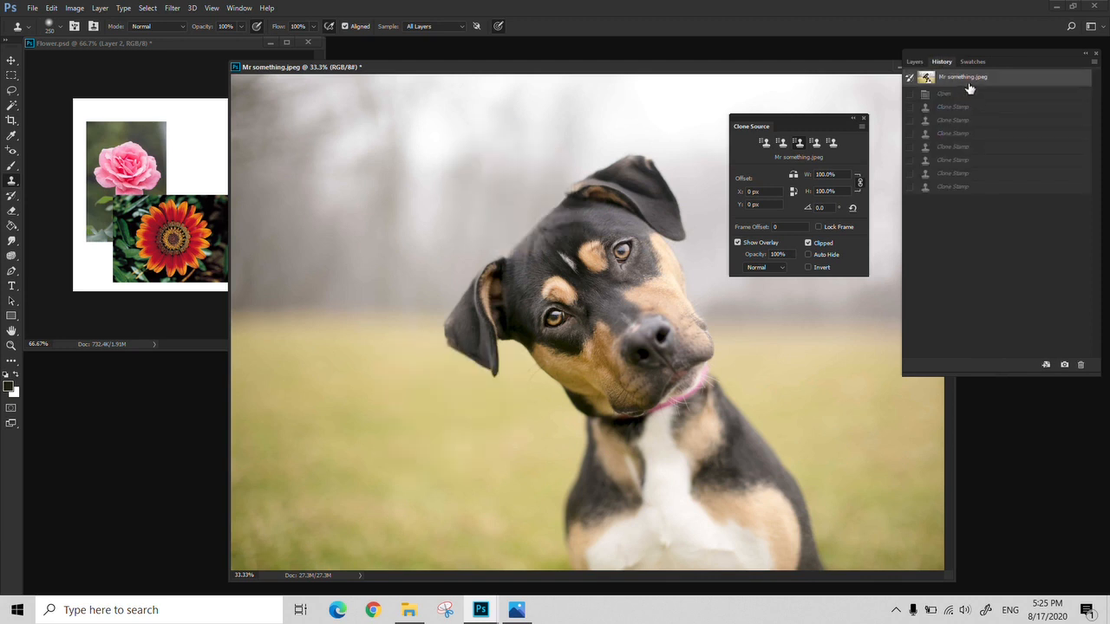
Sample the pink rose in Flower.psd and clone part of the image onto the blurred background beside the dog.
click(181, 46)
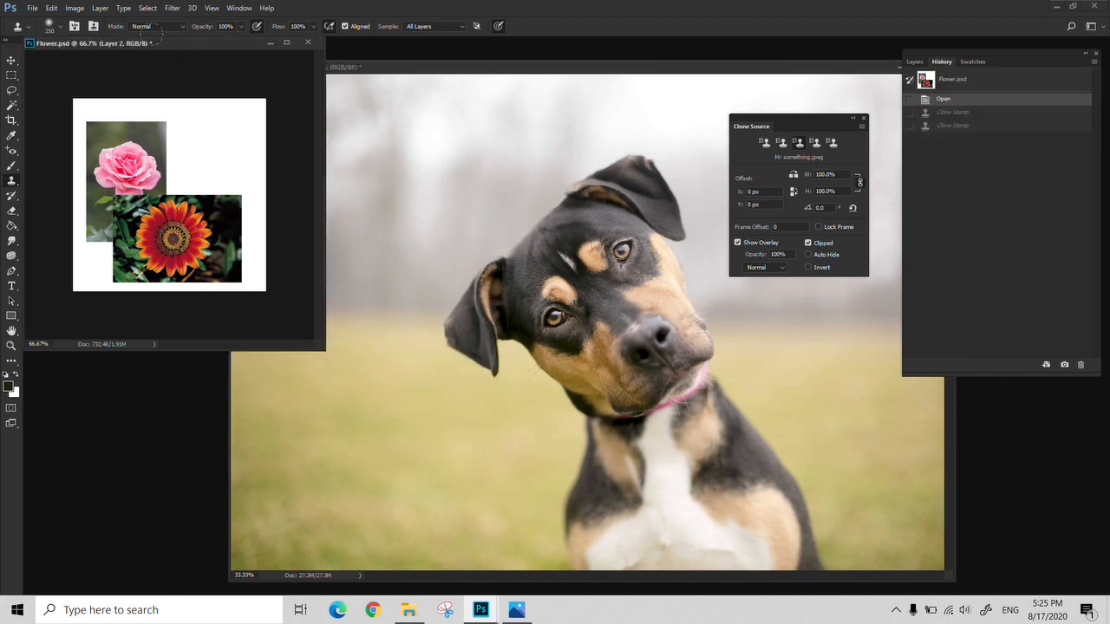
alt+click(132, 156)
click(526, 66)
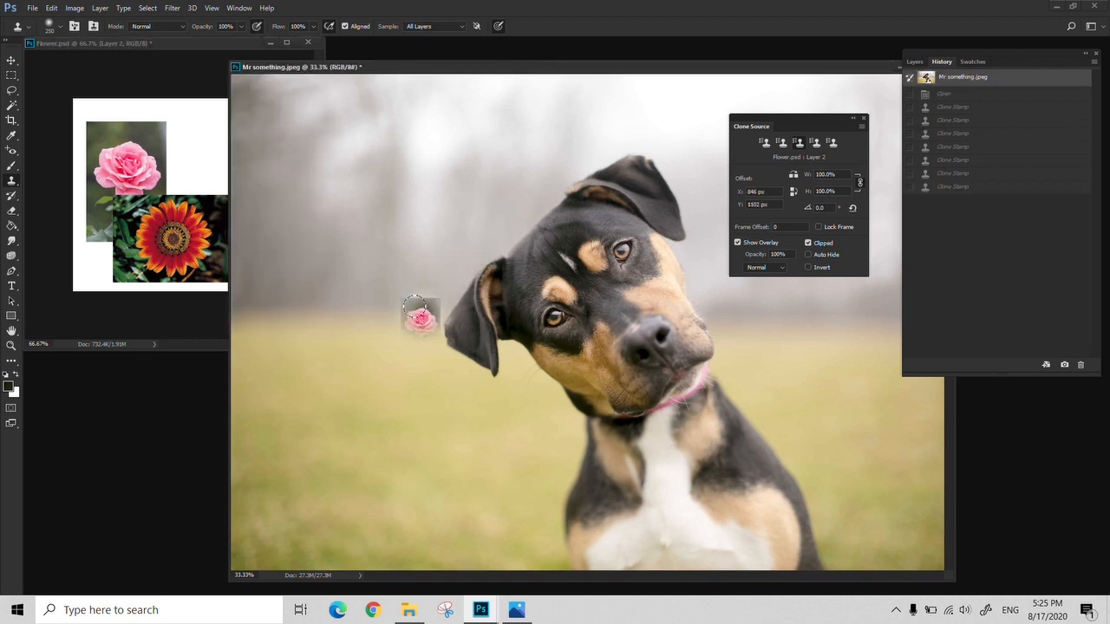
mouse_move(345, 230)
mouse_down()
mouse_move(357, 264)
mouse_move(343, 233)
mouse_up()
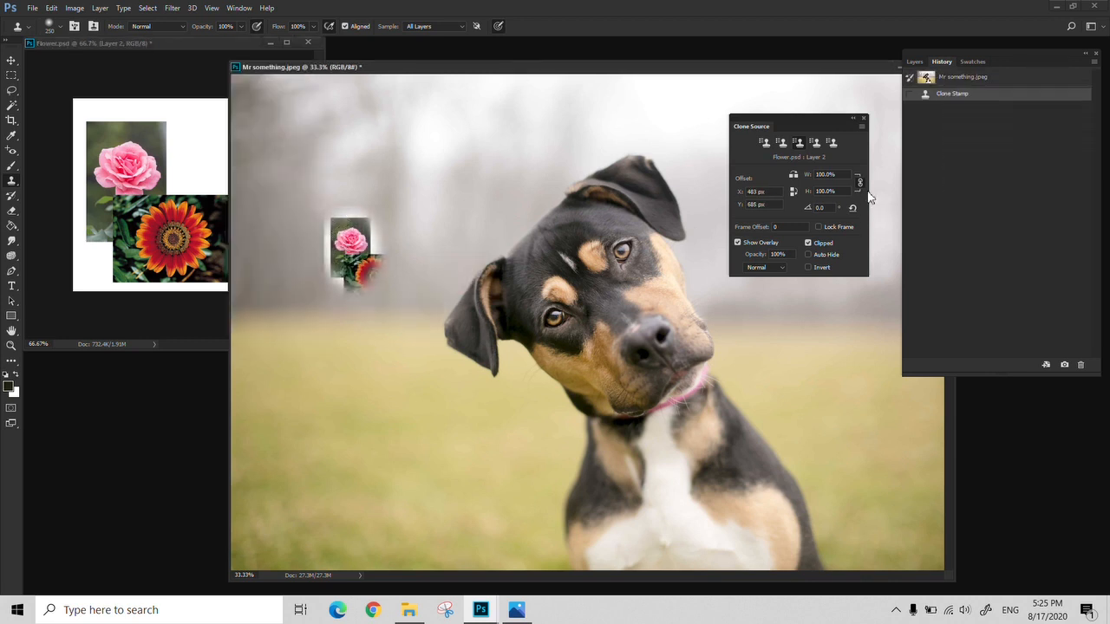
Set the clone source rotation to 30° and paint the tilted Flower.psd image over the clone beside the dog.
click(818, 209)
text(30)
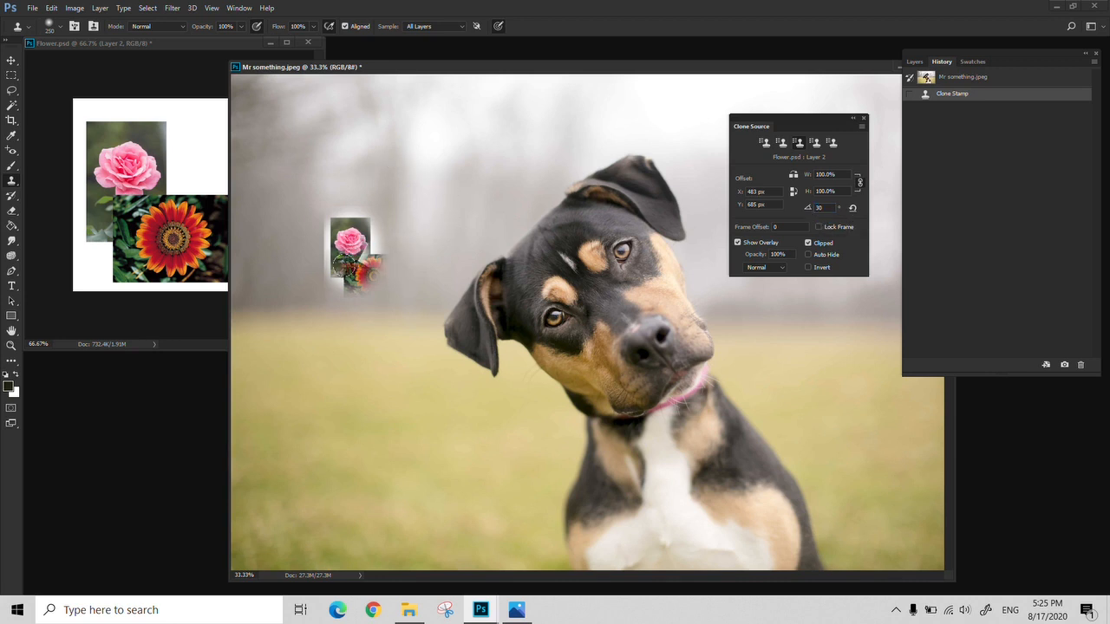
mouse_move(354, 260)
mouse_down()
mouse_move(361, 331)
mouse_move(323, 254)
mouse_move(329, 227)
mouse_move(358, 206)
mouse_move(398, 238)
mouse_move(337, 217)
mouse_move(311, 286)
mouse_up()
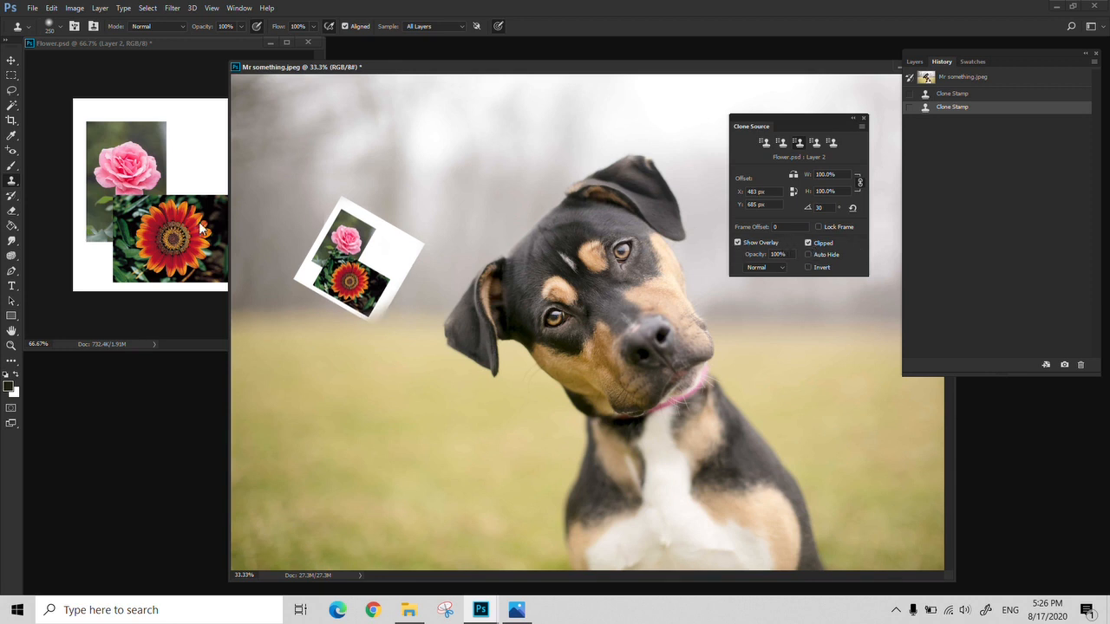
Sample the lower white corner of Flower.psd beside the flower photos and clone a dab onto the grass next to the dog.
click(180, 54)
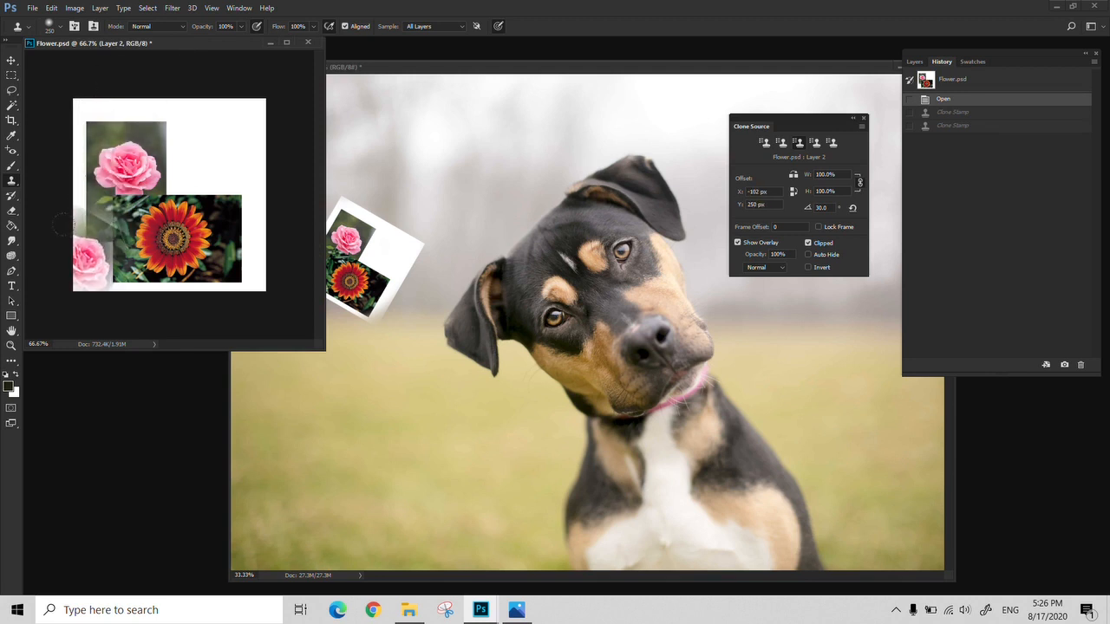
alt+click(83, 286)
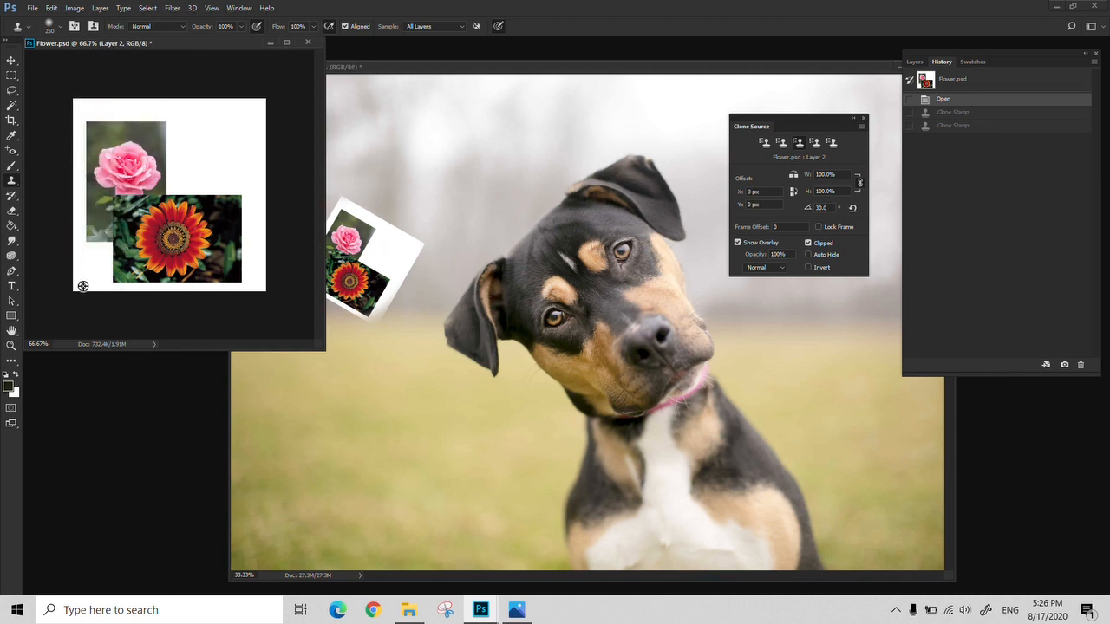
click(685, 78)
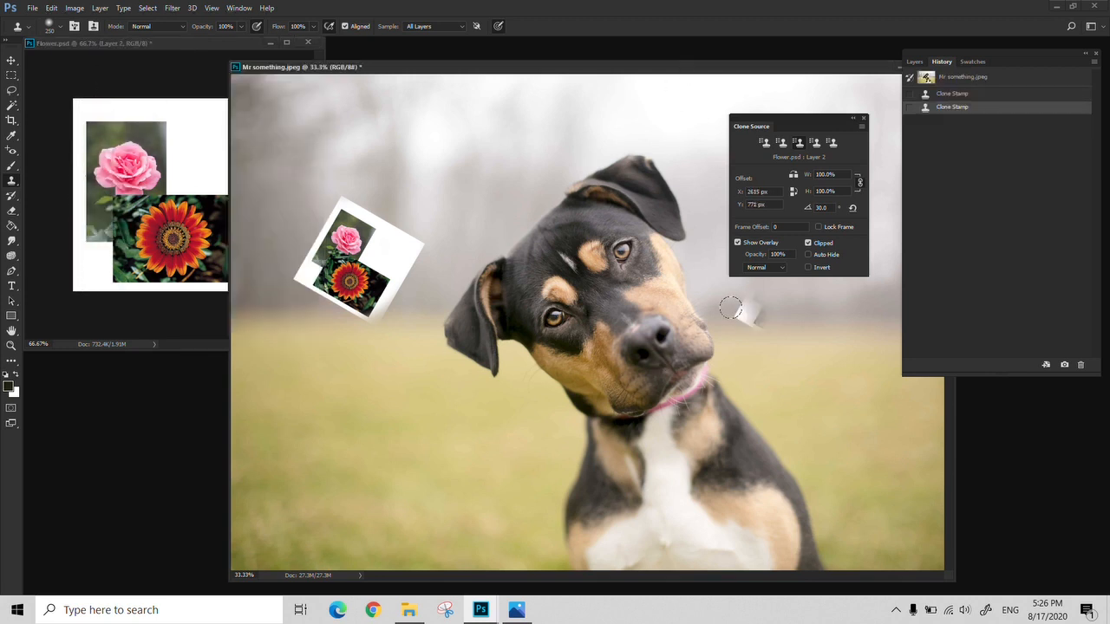
click(460, 422)
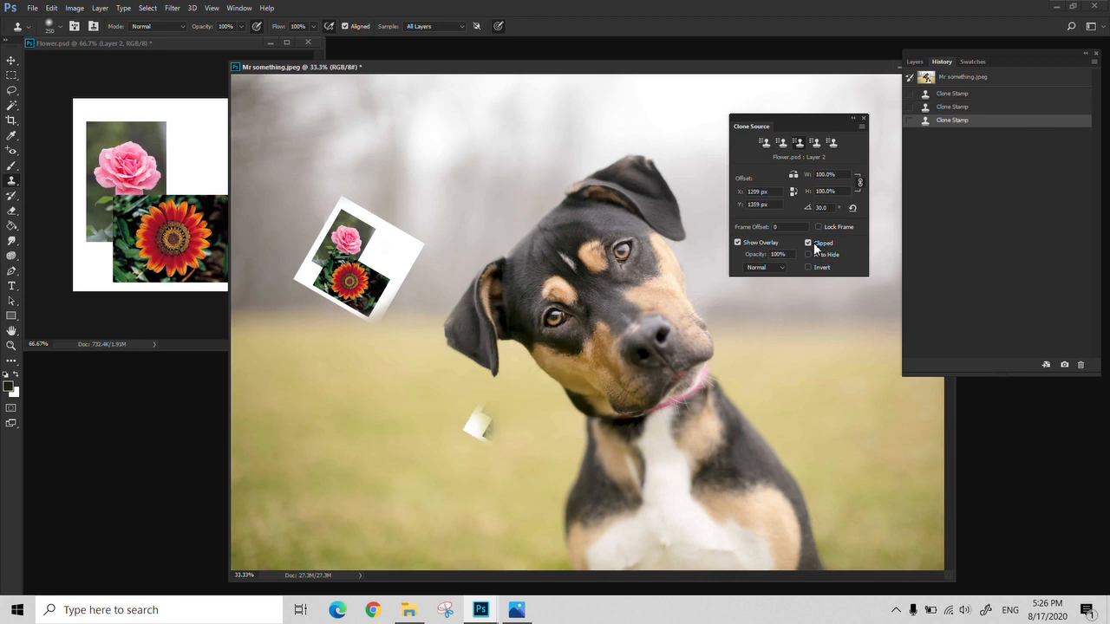
Toggle the clone overlay's Clipped option off and on, and revert Mr something.jpeg to its original history snapshot.
click(808, 244)
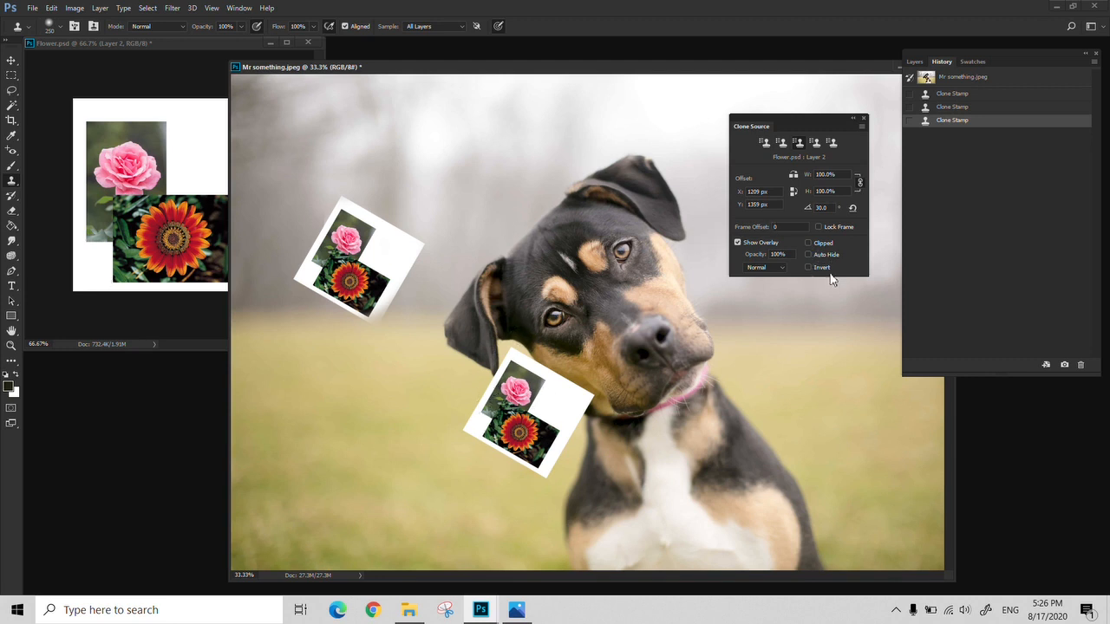
click(810, 244)
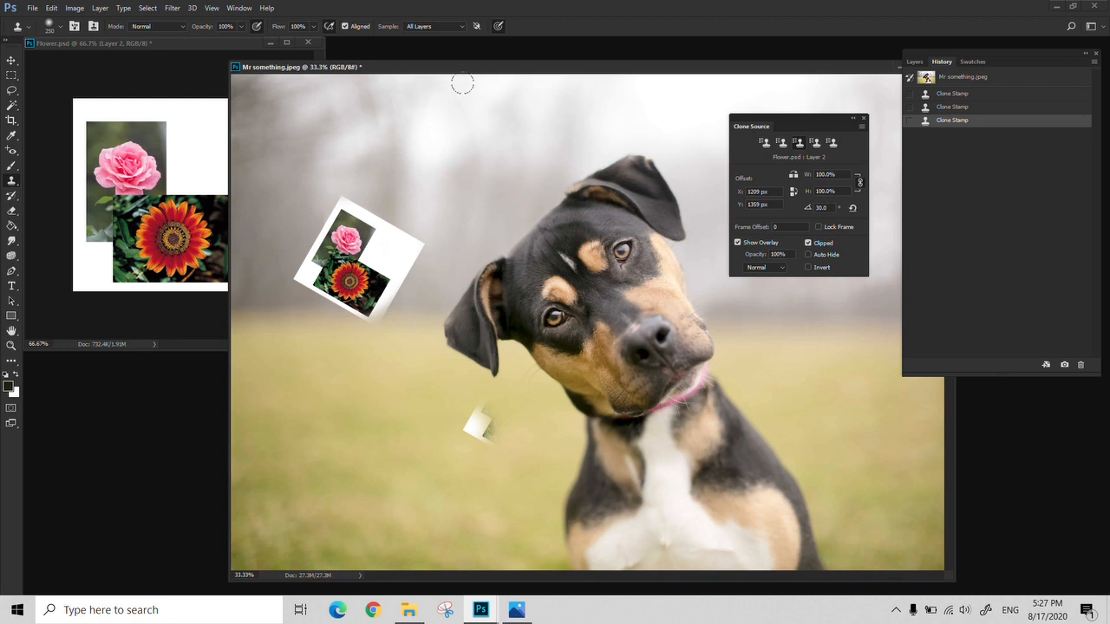
click(994, 80)
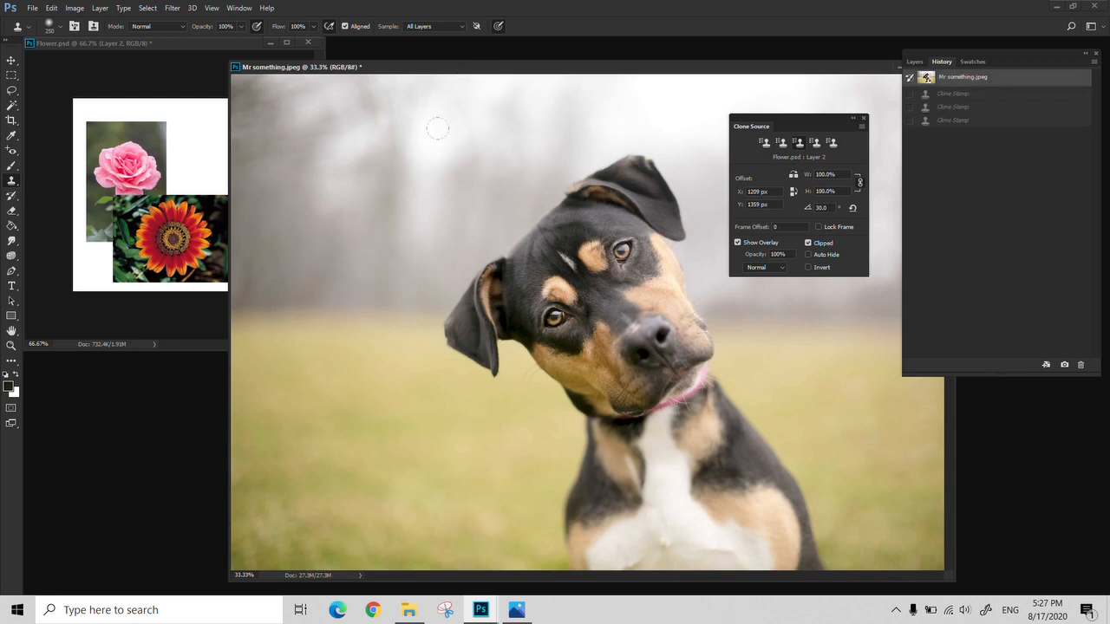
Sample the lower corner of the rose photo in Flower.psd, and set the clone source rotation to 0° for use on the dog photo.
click(157, 46)
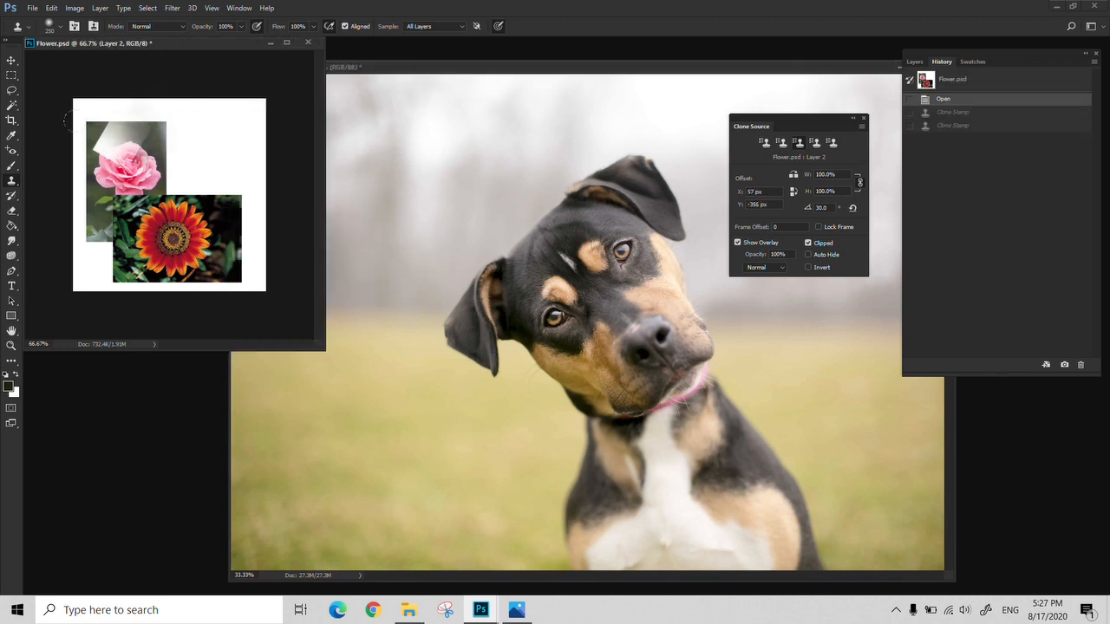
alt+click(97, 233)
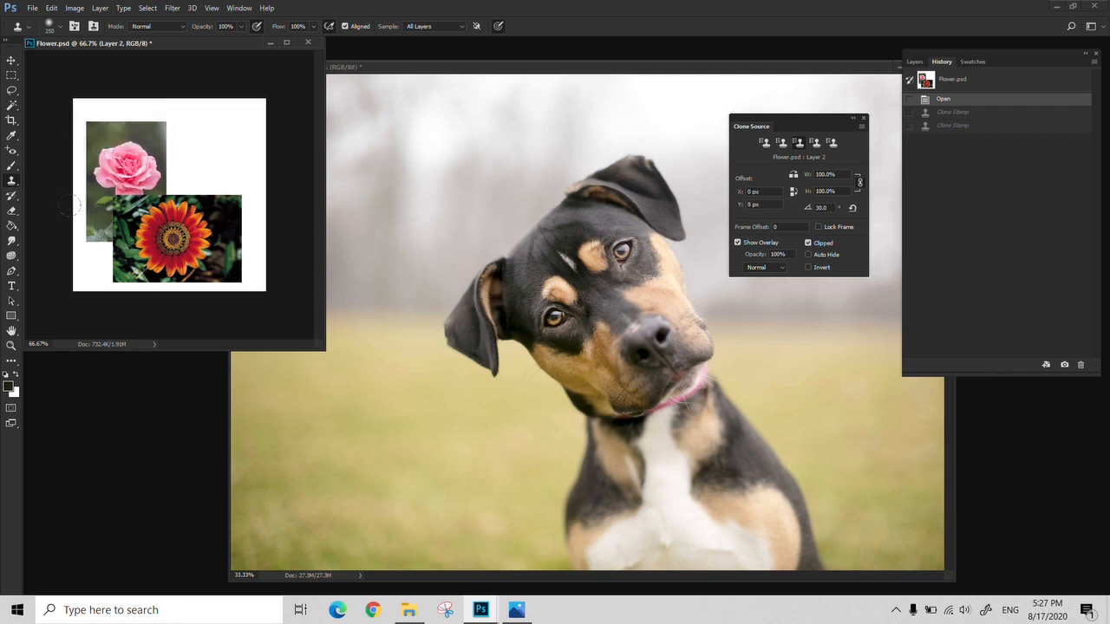
click(831, 209)
click(506, 72)
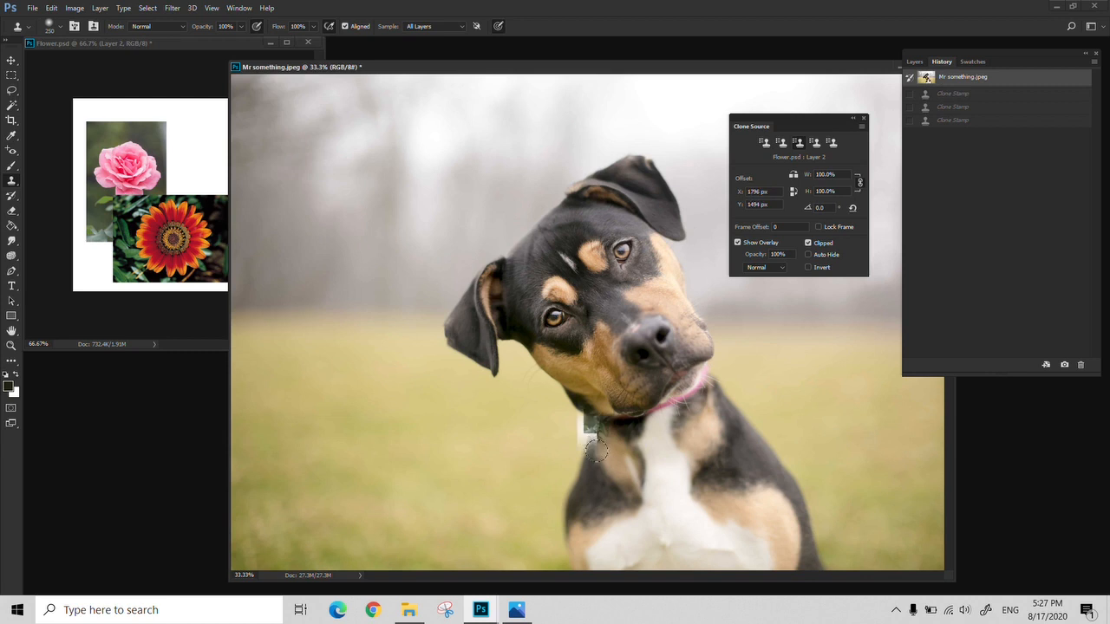
Sample the dog's nose and clone a second head and chest beside it with a 600 px brush, hiding the clone overlay.
alt+click(637, 334)
drag(347, 438, 317, 362)
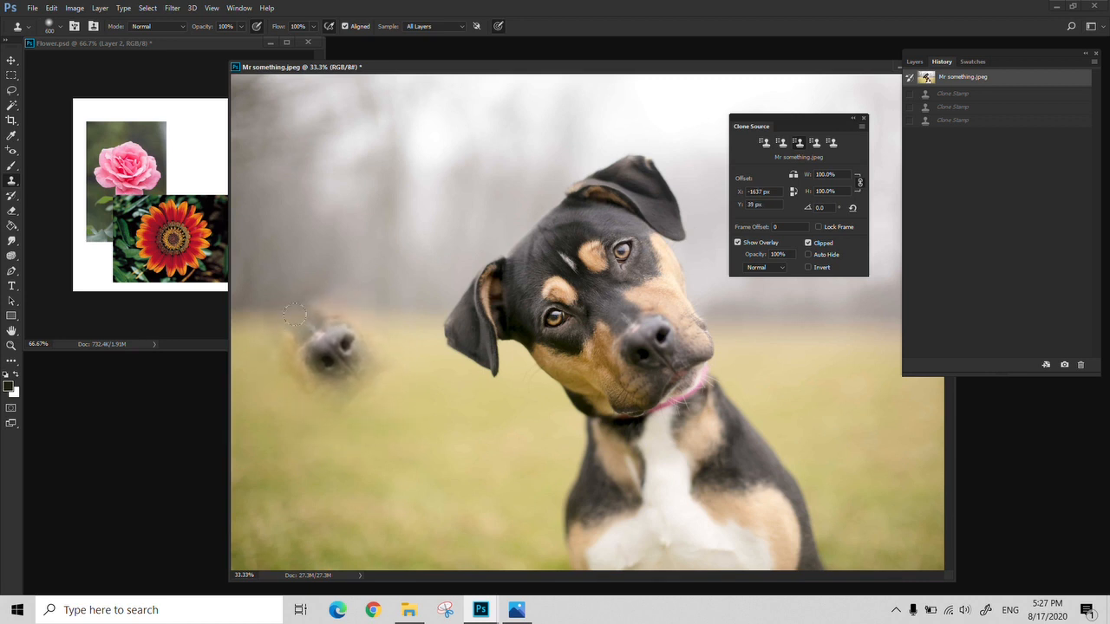
click(333, 351)
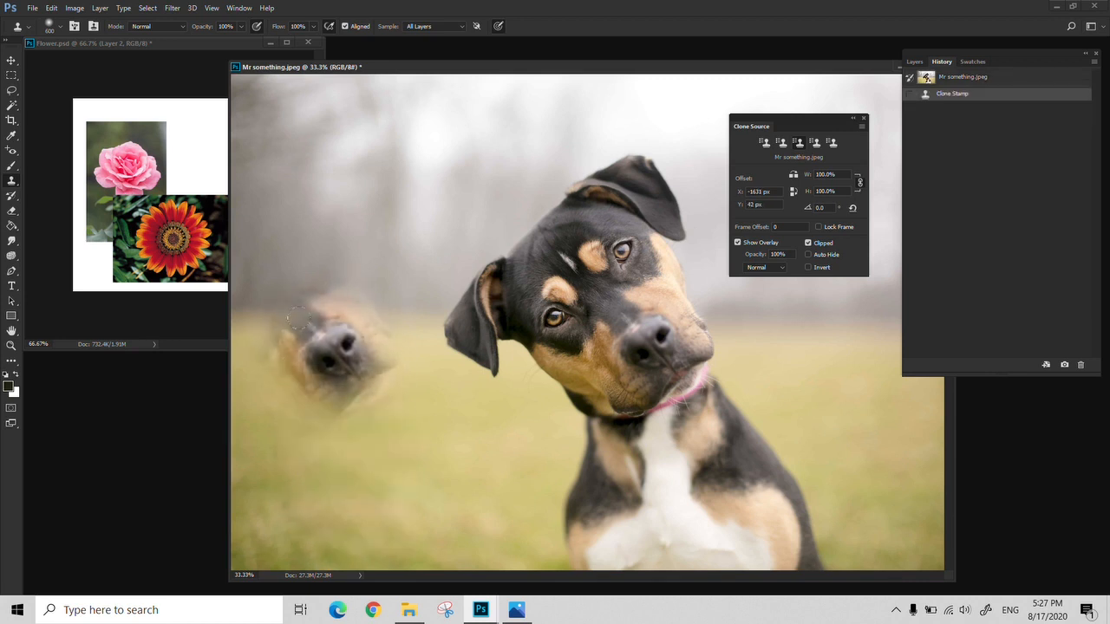
mouse_move(300, 407)
mouse_down()
mouse_move(258, 357)
mouse_move(290, 412)
mouse_move(260, 381)
mouse_move(269, 359)
mouse_move(257, 329)
mouse_move(244, 336)
mouse_up()
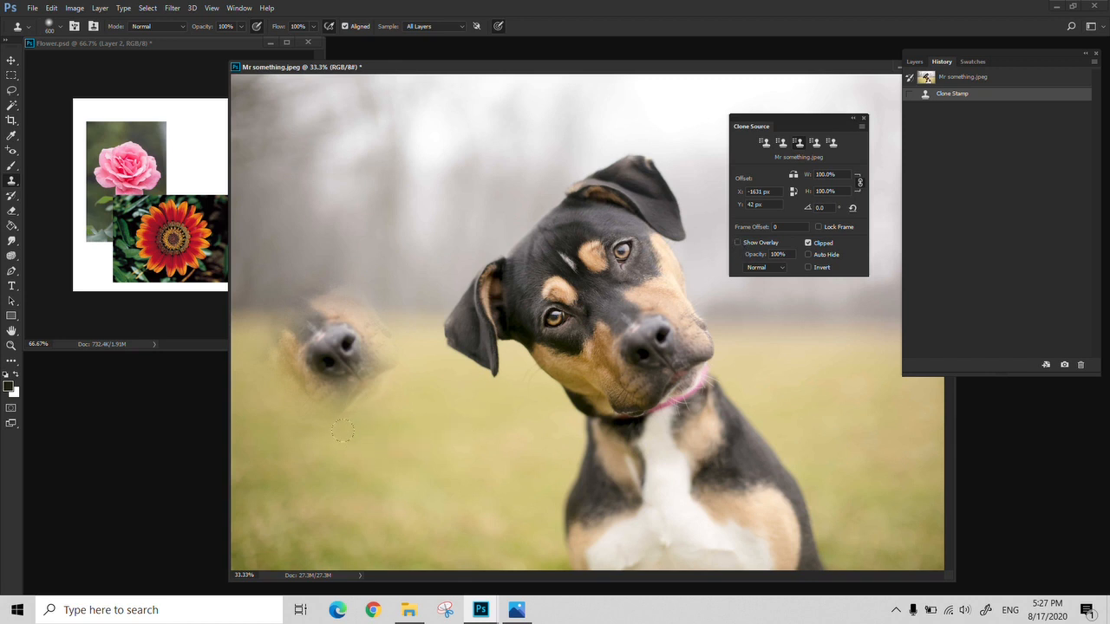
mouse_move(343, 431)
mouse_down()
mouse_move(382, 469)
mouse_move(343, 431)
mouse_move(334, 451)
mouse_move(286, 399)
mouse_move(260, 321)
mouse_move(277, 269)
mouse_move(260, 225)
mouse_move(287, 191)
mouse_move(347, 204)
mouse_up()
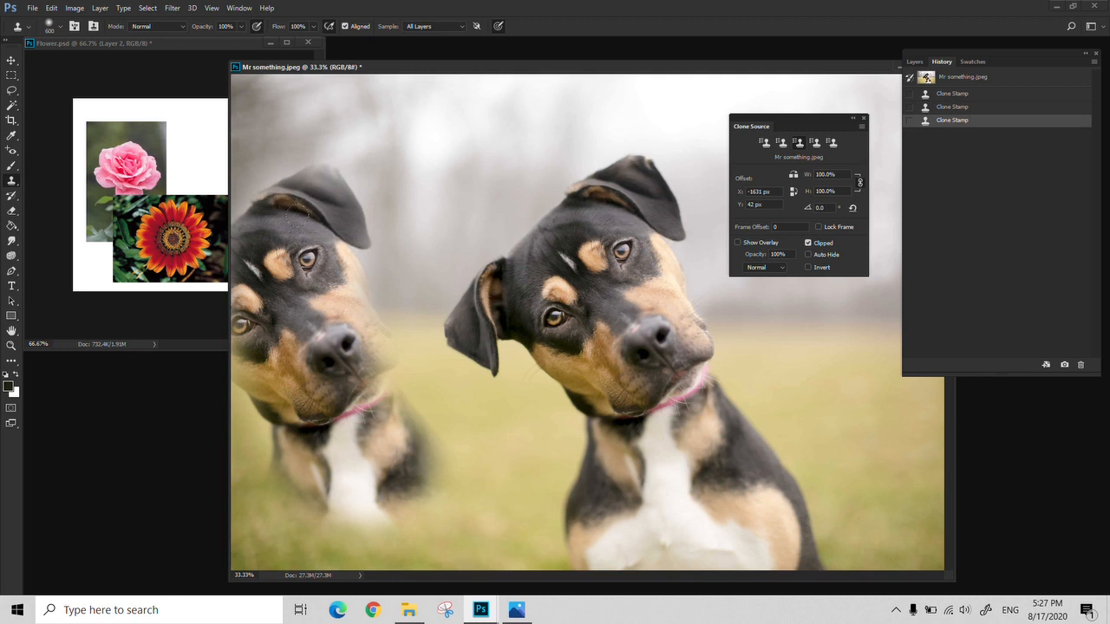
Undo the latest clone strokes and return Mr something.jpeg to its original history snapshot.
key(ctrl+z)
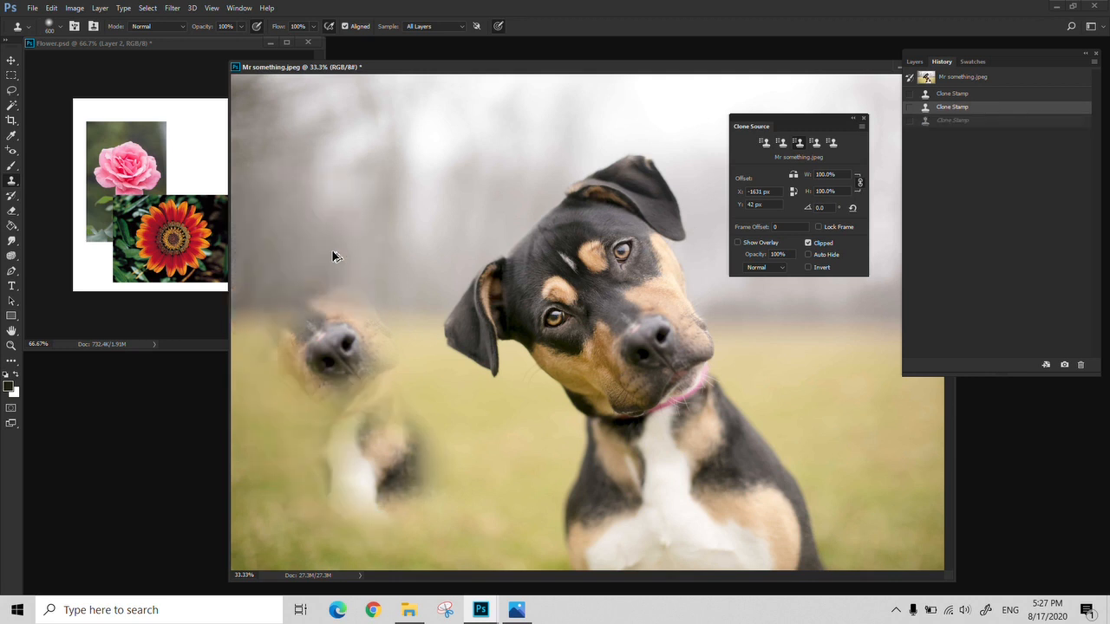
key(ctrl+z)
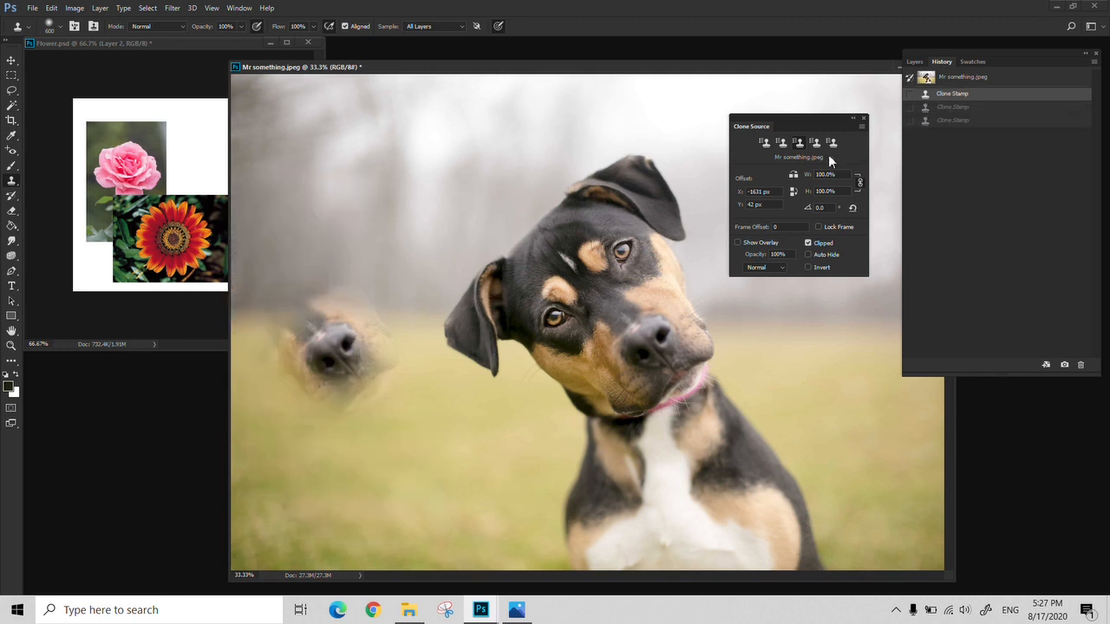
click(969, 78)
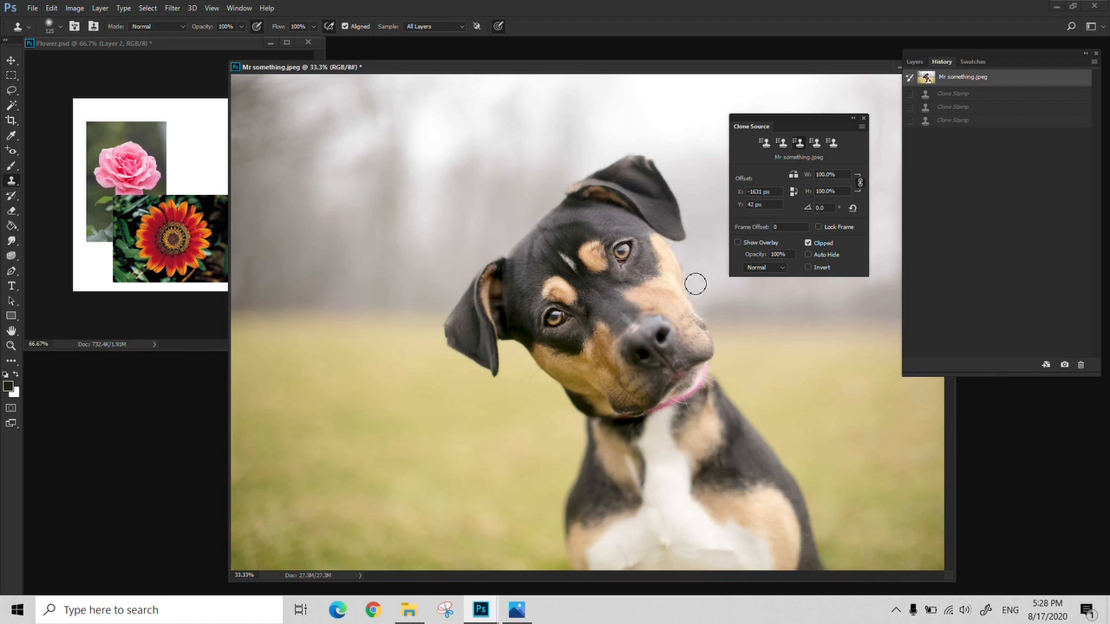
Rearrange the floating document windows so Flower.psd sits over the upper corner of the dog photo, clear of the tools.
click(737, 243)
drag(617, 70, 491, 84)
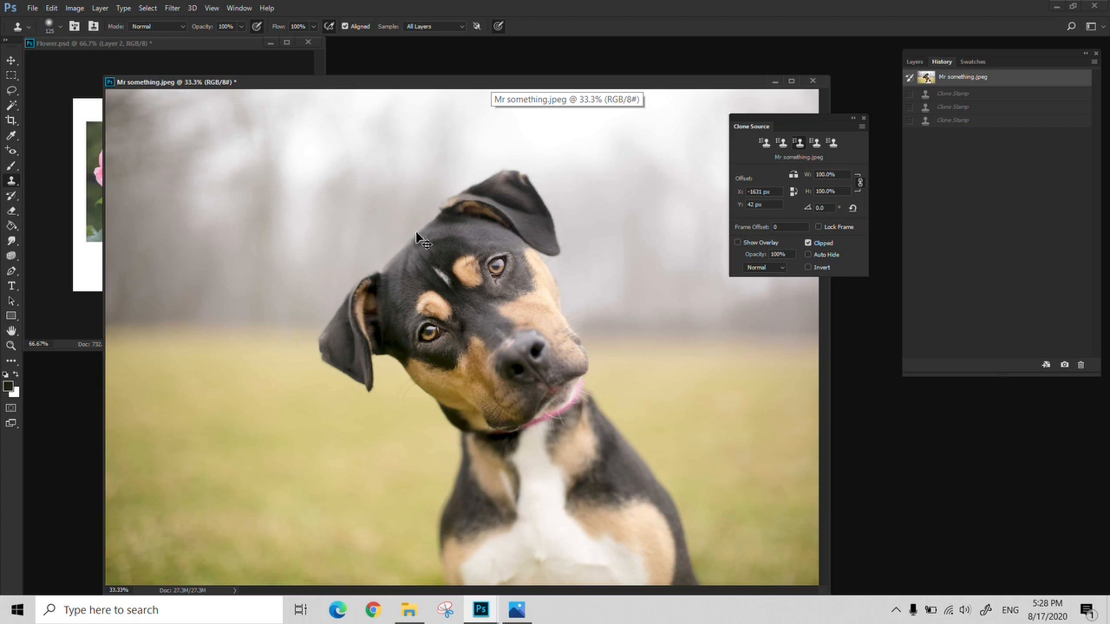
click(261, 59)
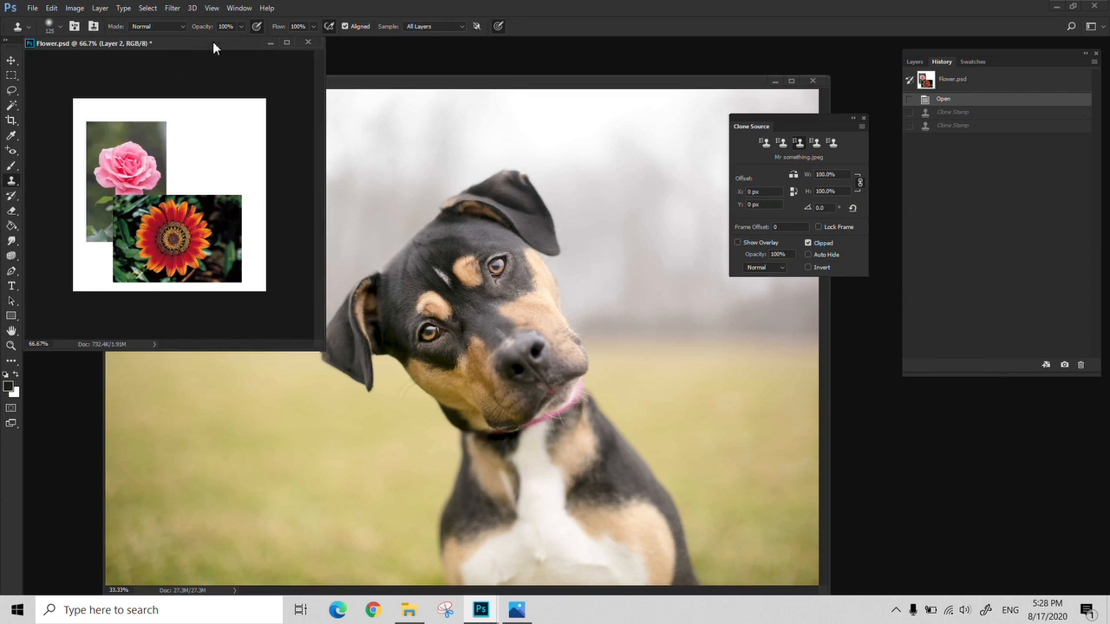
drag(212, 42, 295, 82)
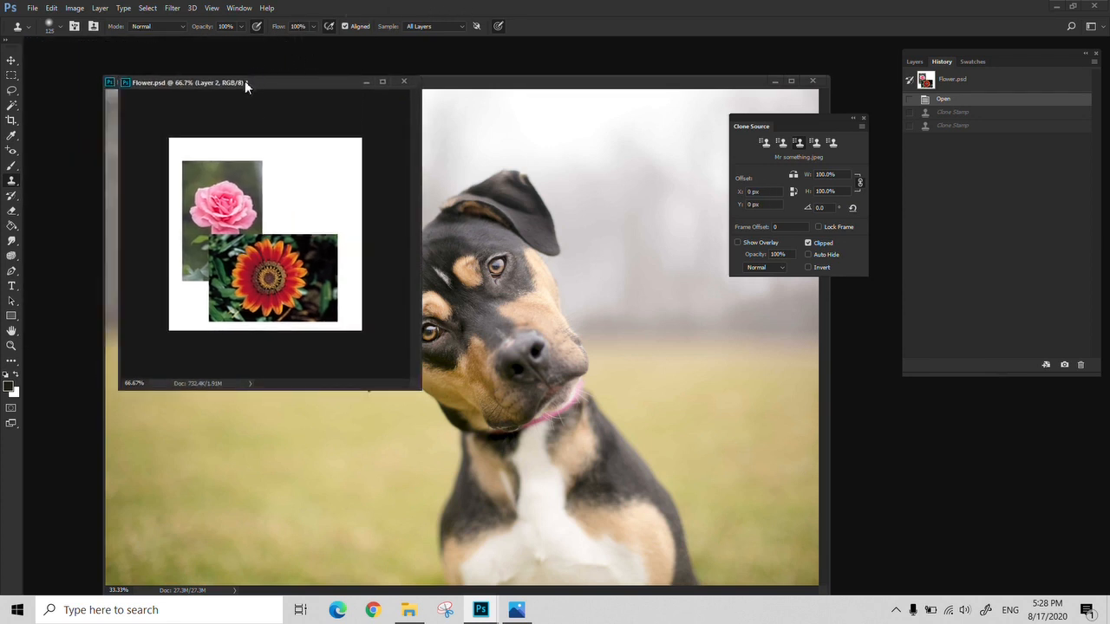
drag(245, 83, 202, 64)
Try cloning part of the dog's face onto the background with a hard-edged 125 px brush, and revert the photo to its original snapshot.
click(50, 26)
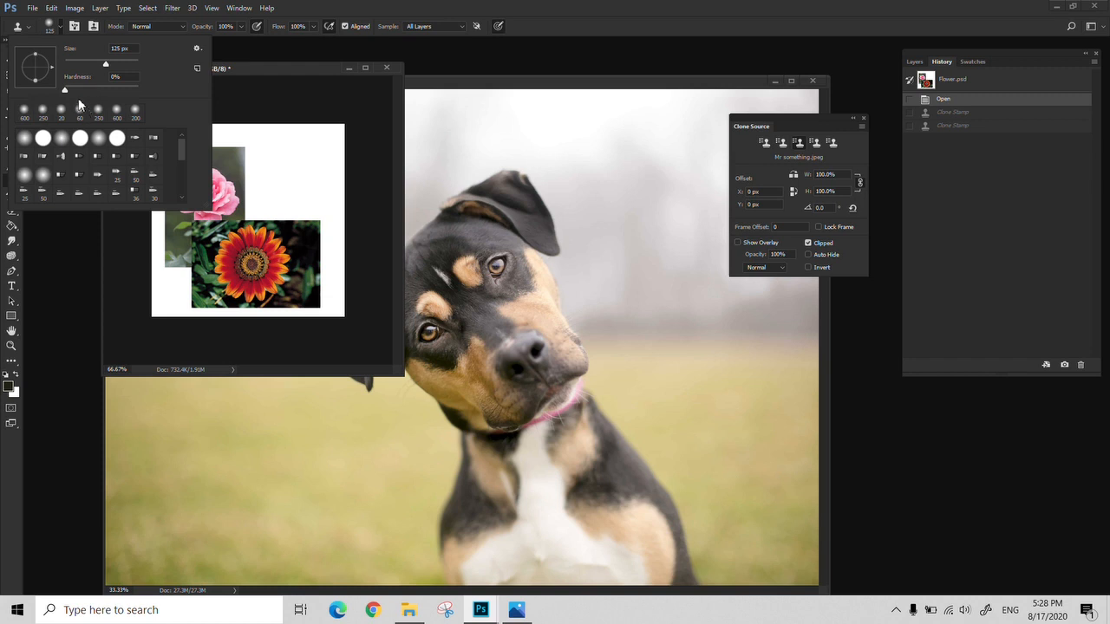
drag(63, 89, 138, 90)
click(493, 81)
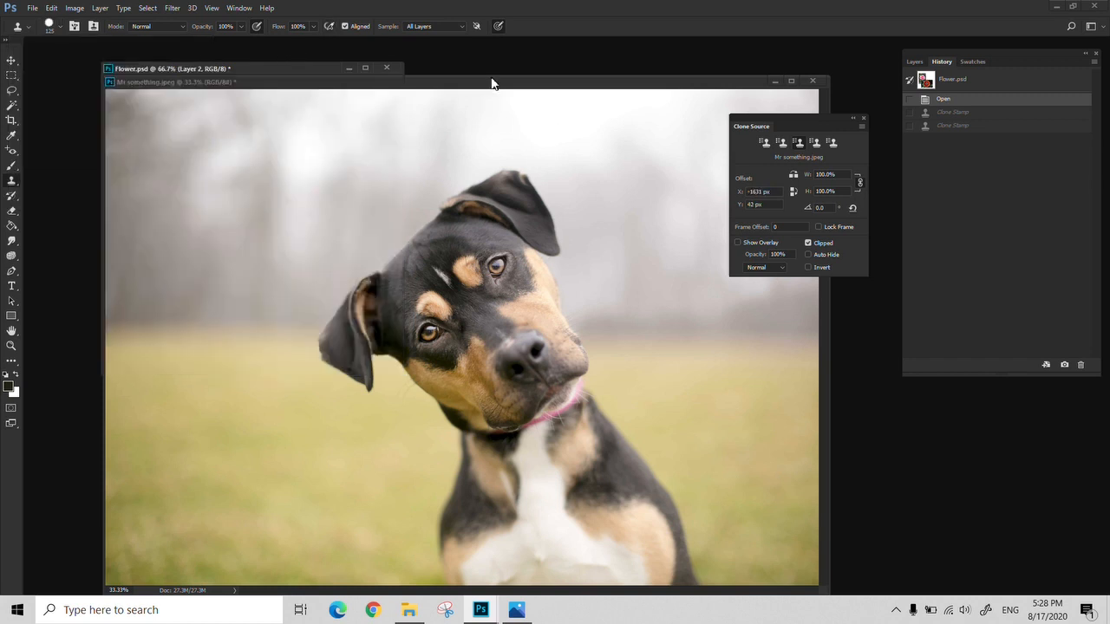
mouse_move(184, 310)
mouse_down()
mouse_move(213, 304)
mouse_move(200, 360)
mouse_move(184, 343)
mouse_move(201, 294)
mouse_move(216, 293)
mouse_move(192, 355)
mouse_move(208, 269)
mouse_up()
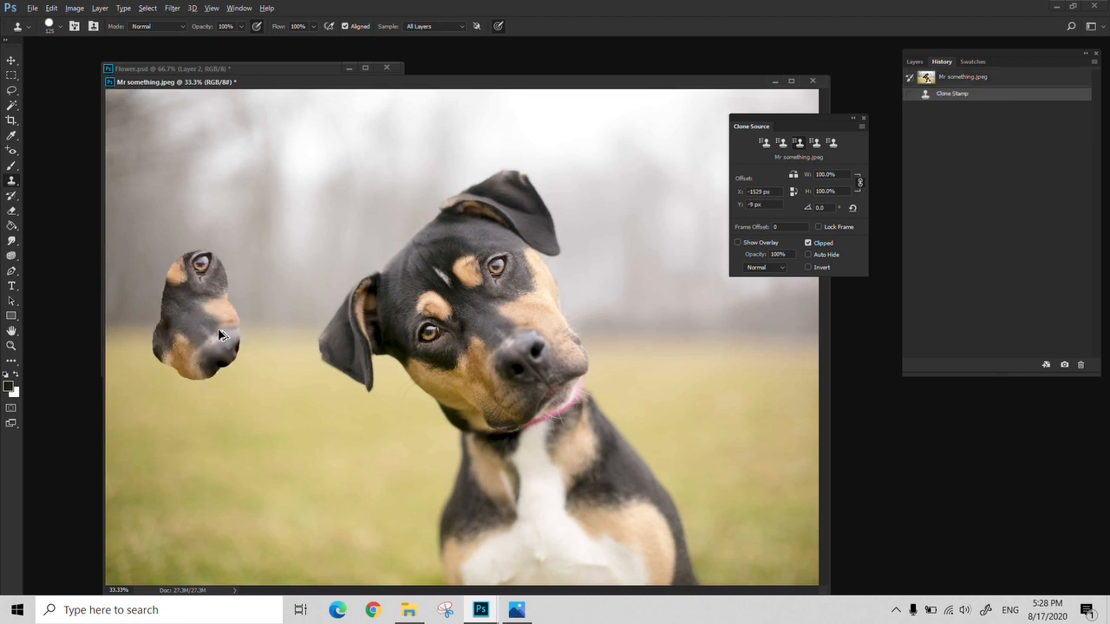
click(988, 77)
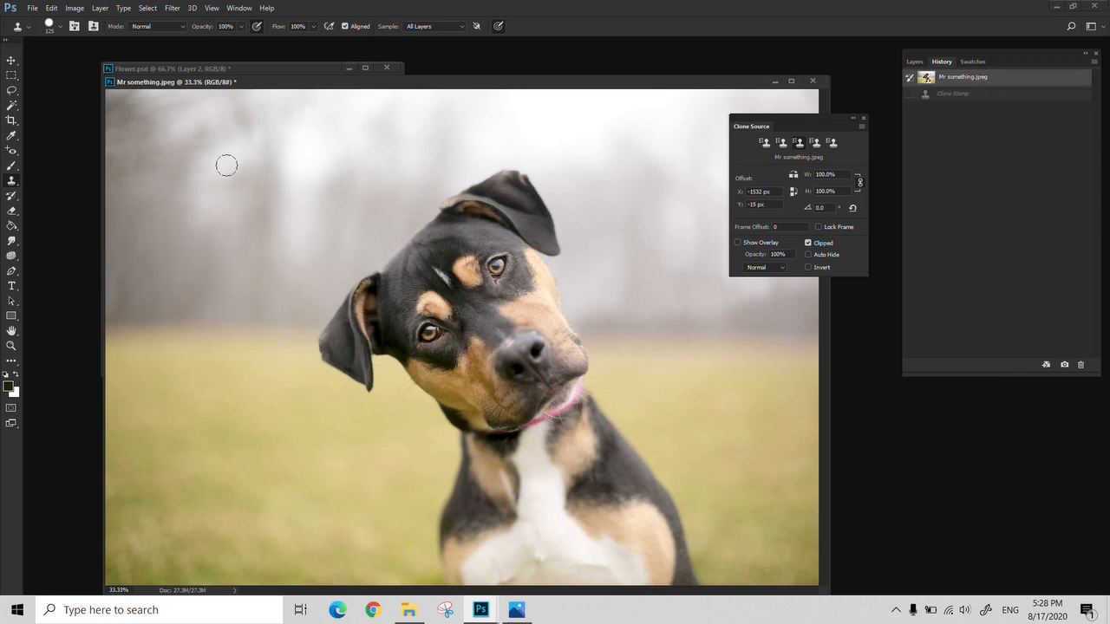
Choose the 60 px textured brush tip, enlarge it to 300 px, and clone the dog's eye and muzzle onto the background beside its head.
click(53, 30)
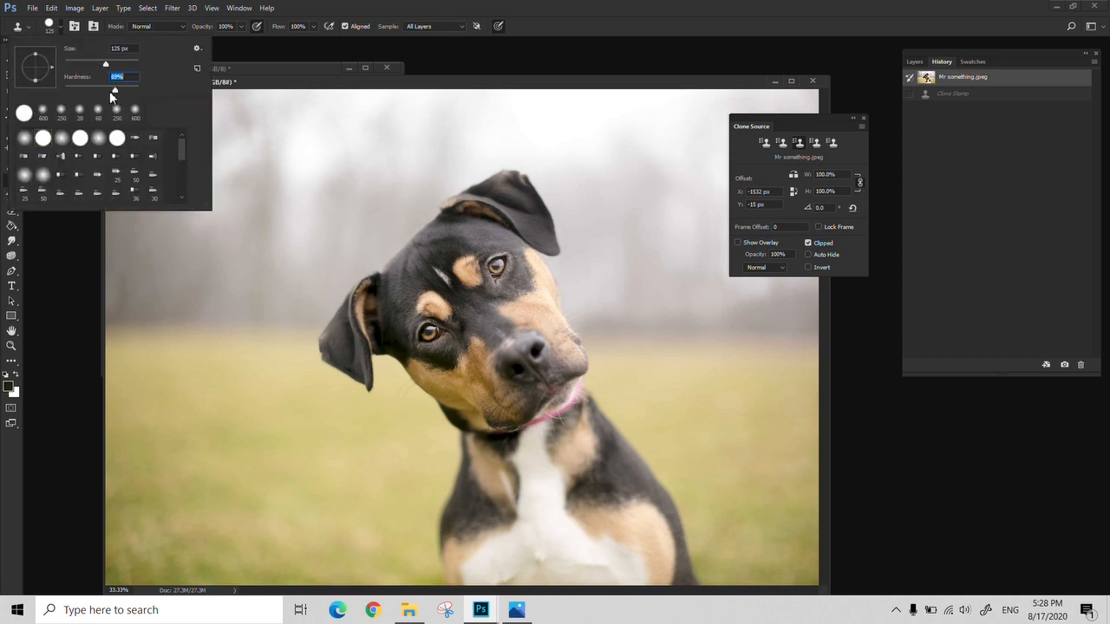
drag(110, 92, 64, 90)
scroll(65, 134, down, 5)
click(83, 194)
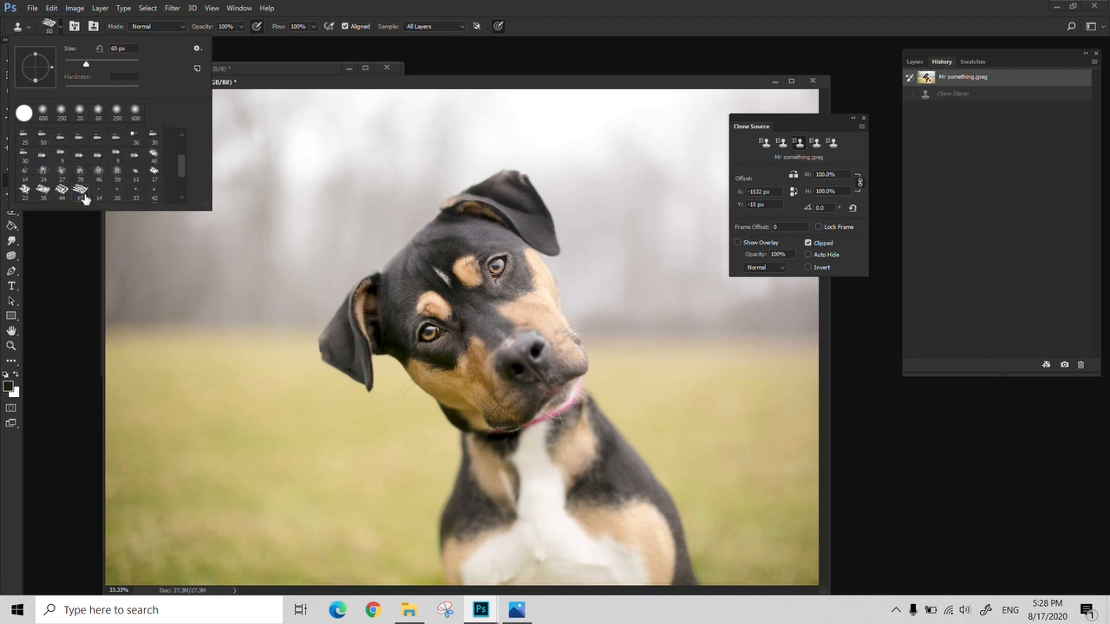
click(464, 151)
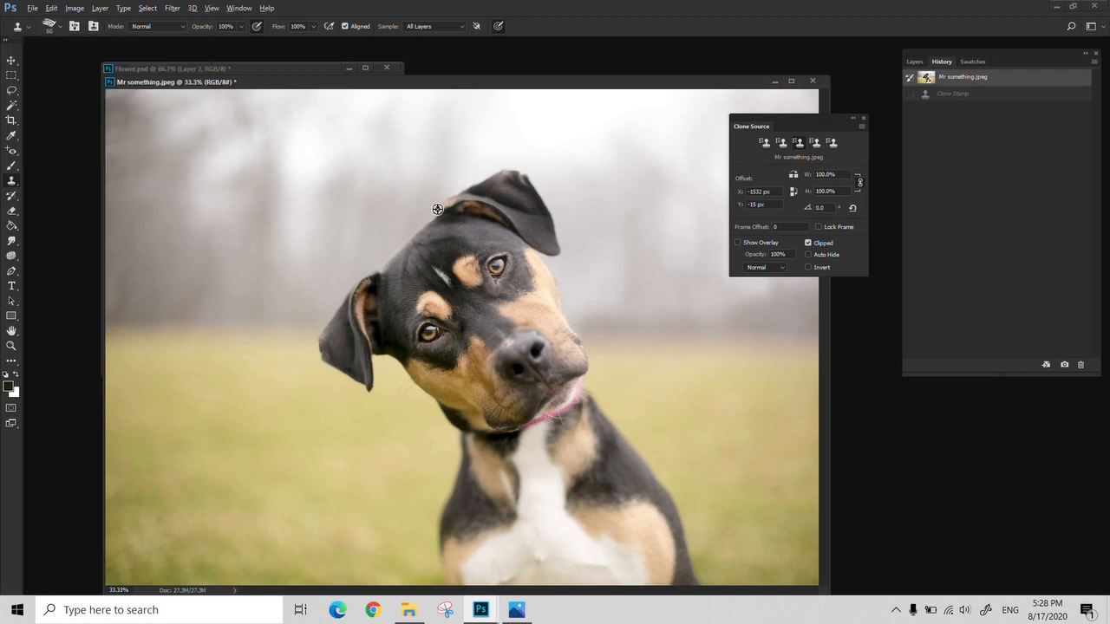
alt+click(427, 322)
mouse_move(191, 248)
mouse_down()
mouse_move(221, 238)
mouse_move(212, 234)
mouse_move(227, 268)
mouse_move(193, 299)
mouse_move(156, 286)
mouse_move(154, 238)
mouse_move(217, 223)
mouse_move(276, 278)
mouse_up()
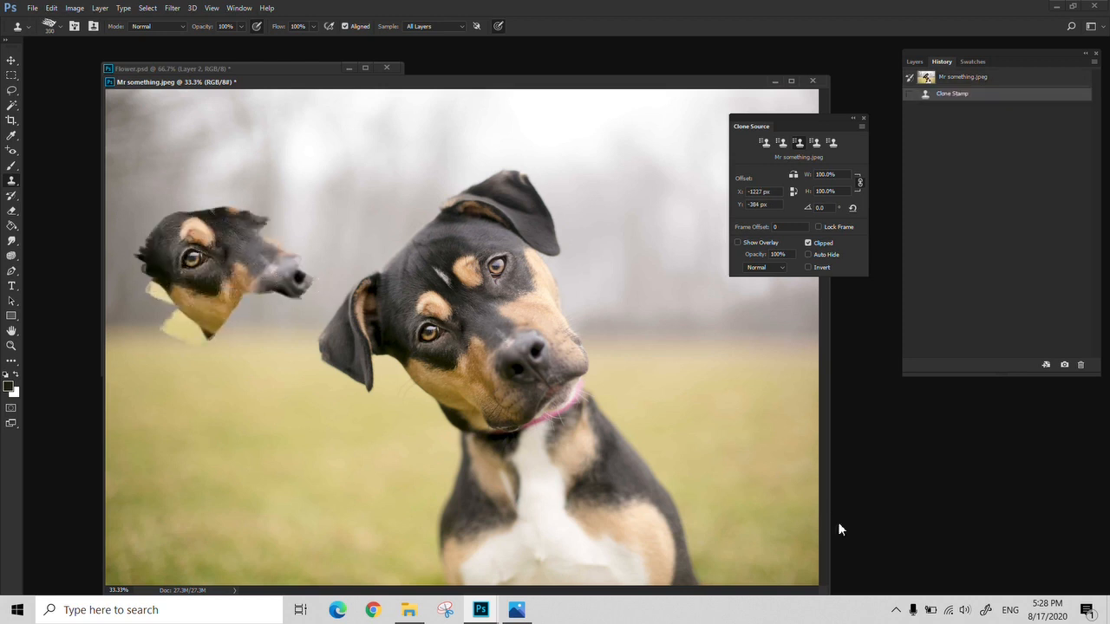
Lower the system speaker volume to 0 and revert the dog photo to its original history snapshot.
click(964, 610)
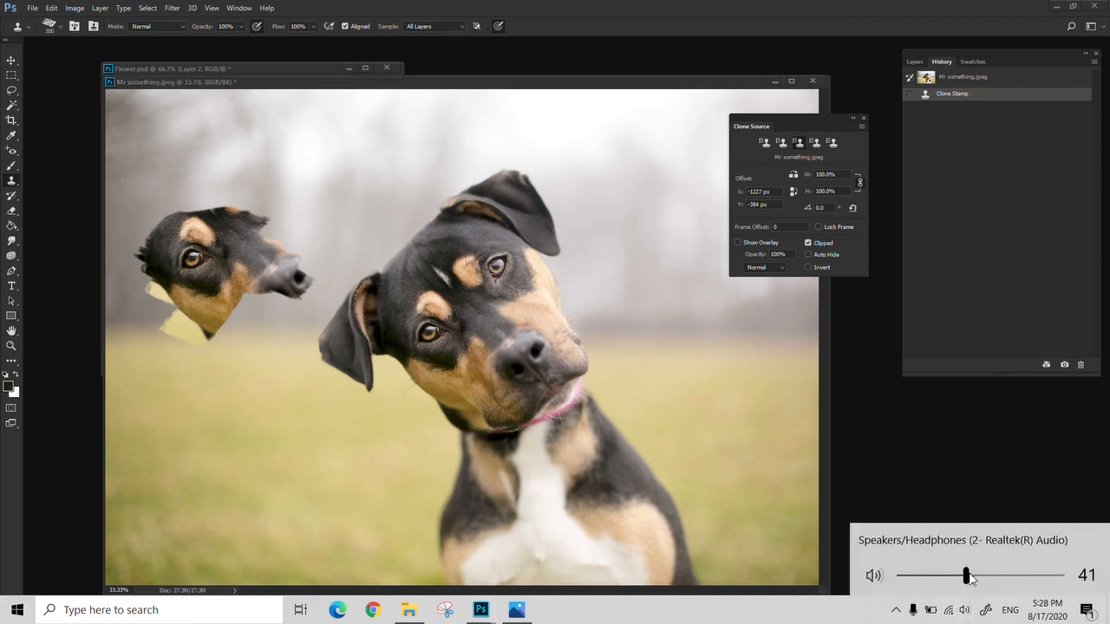
drag(967, 576, 898, 577)
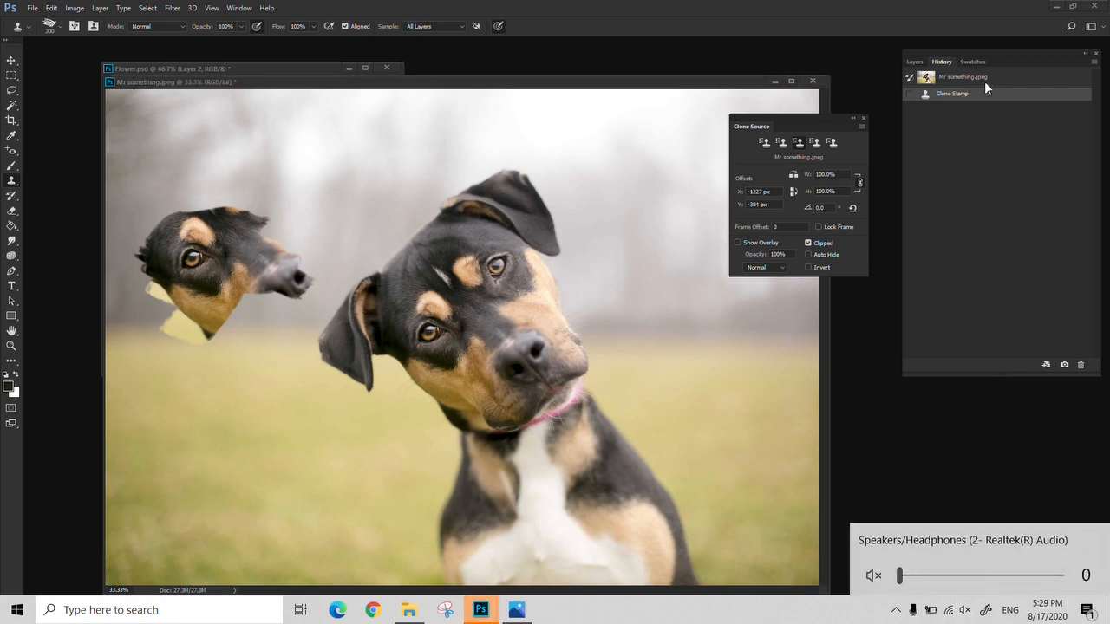
click(694, 76)
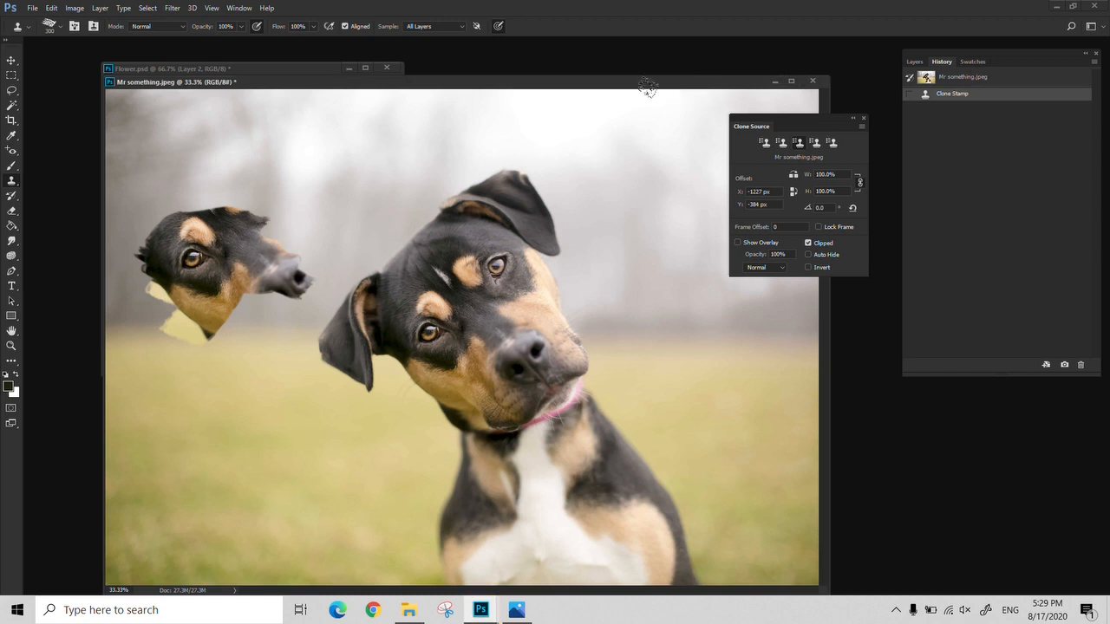
click(954, 78)
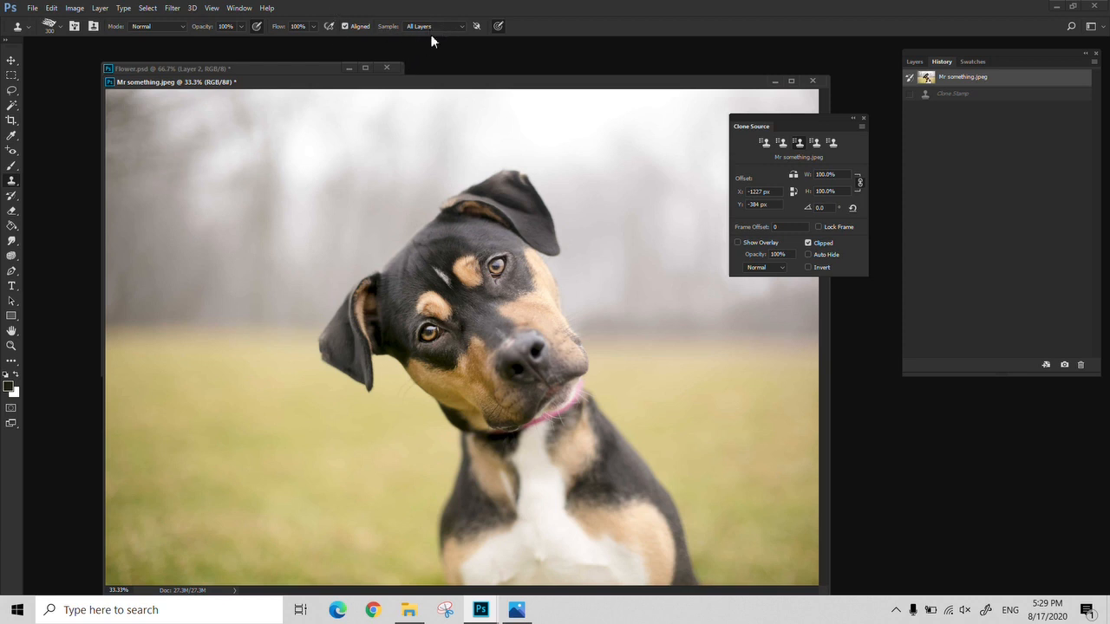
Make Flower.psd the active document, select the Brush tool, and display the document's layers.
click(237, 68)
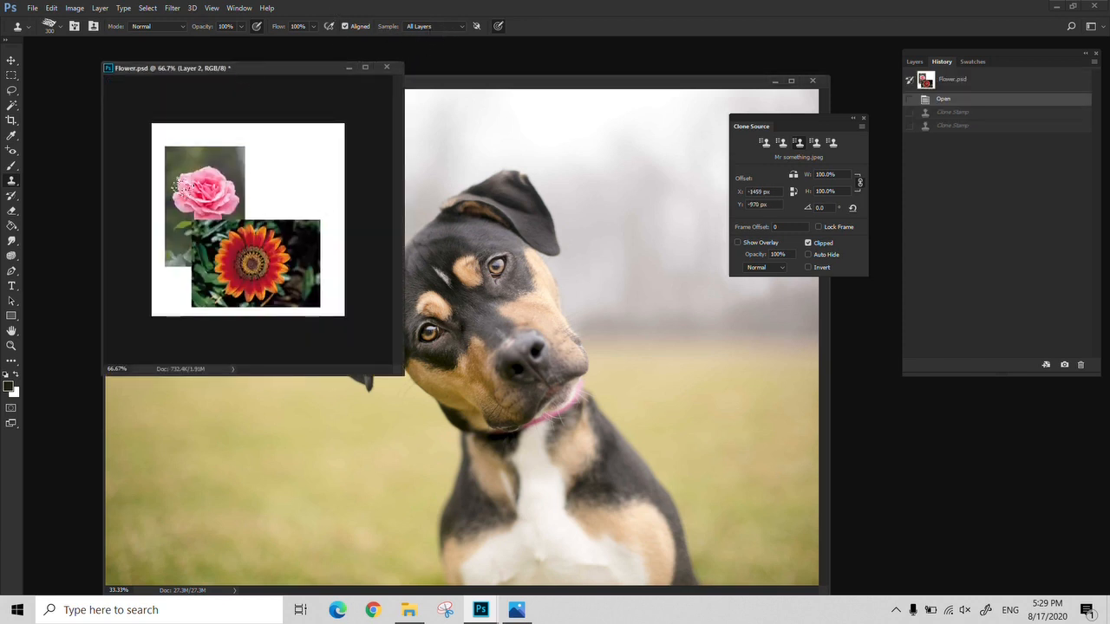
key(b)
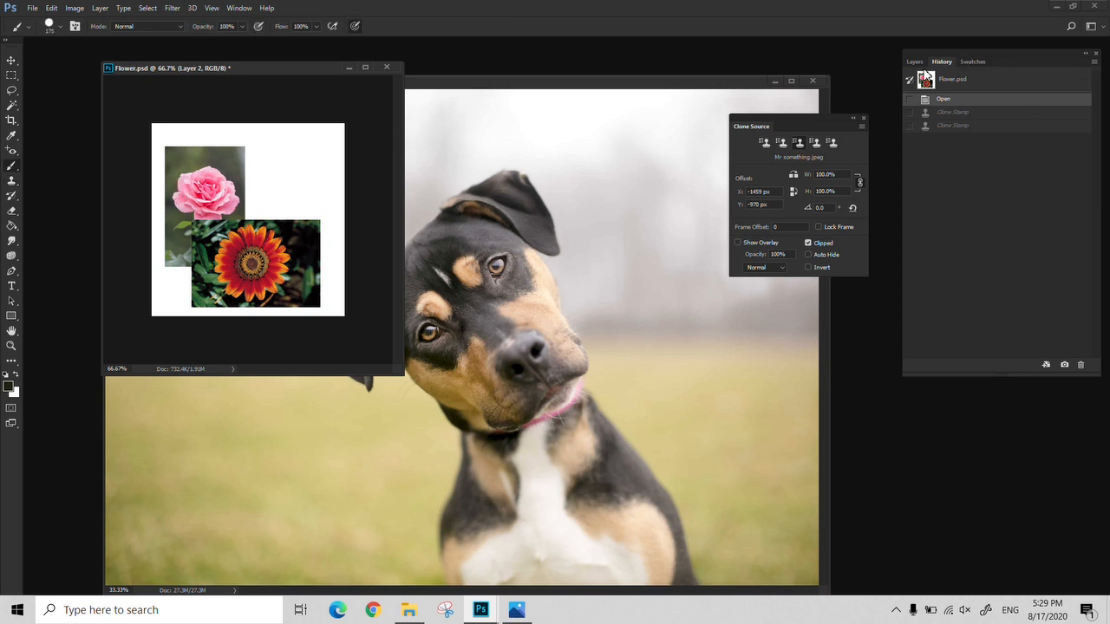
click(915, 63)
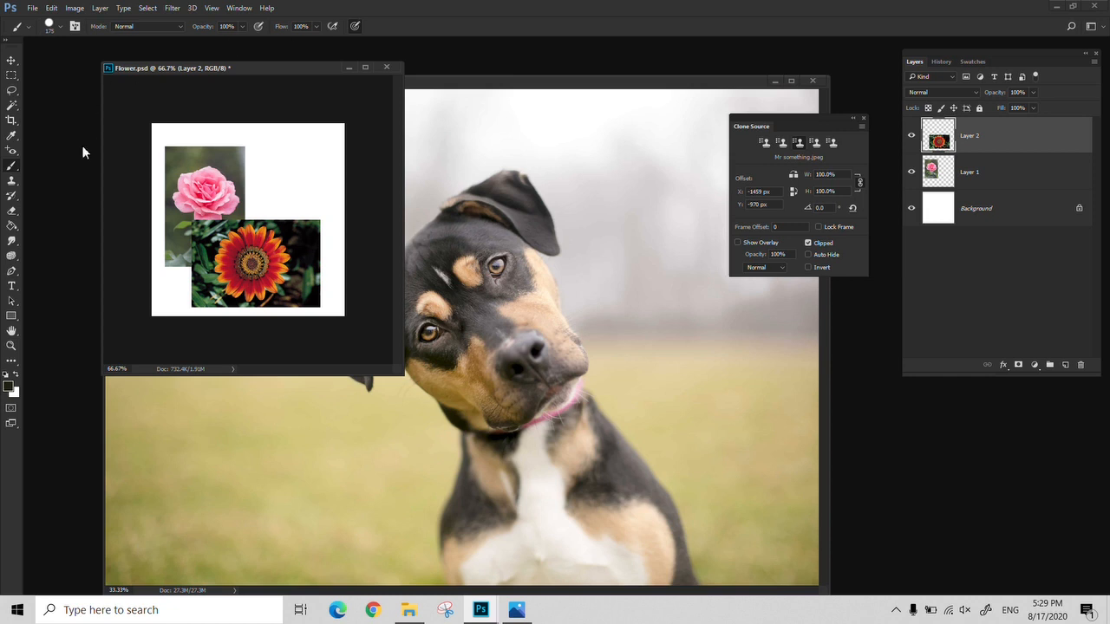
Choose a soft round 600 px Clone Stamp tip, sample Flower.psd, and clone its whole composition over the dog's ear beside its face.
key(s)
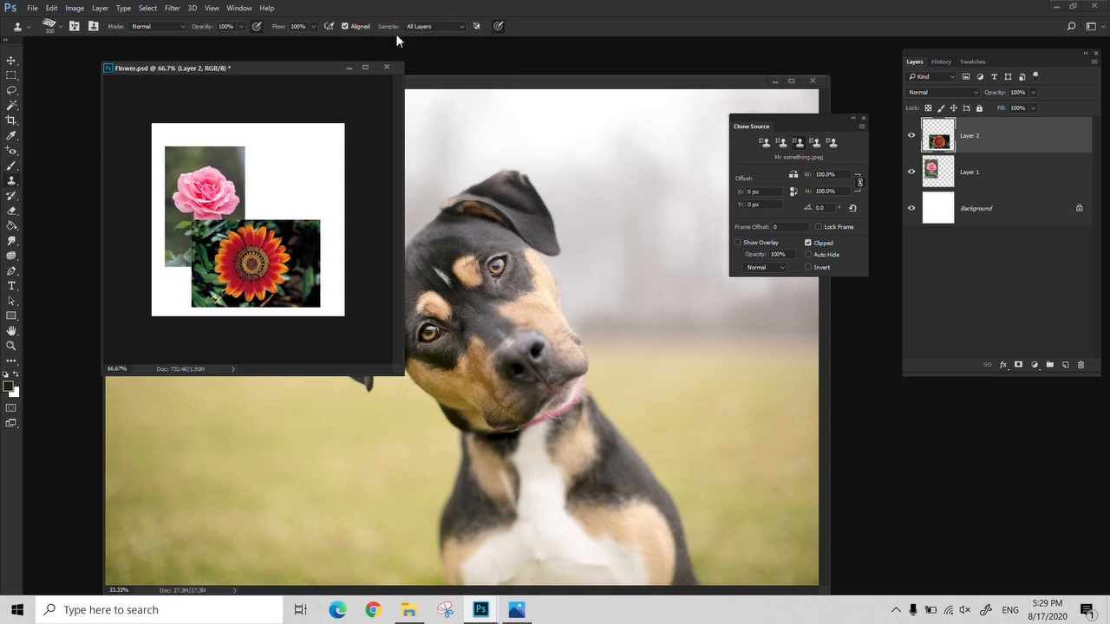
right_click(559, 253)
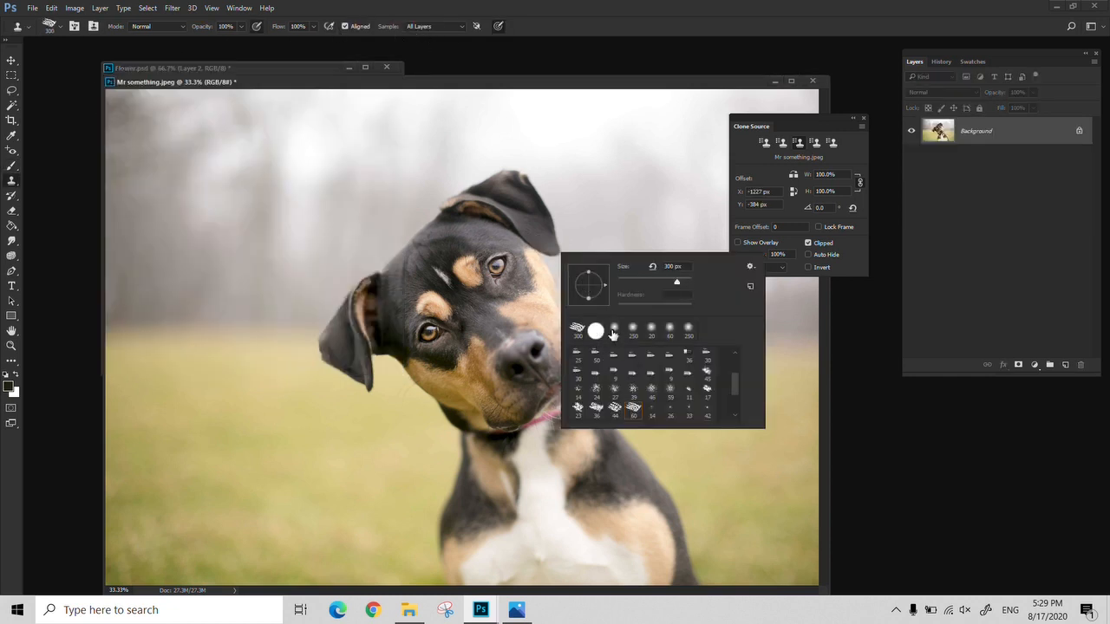
click(613, 331)
click(329, 69)
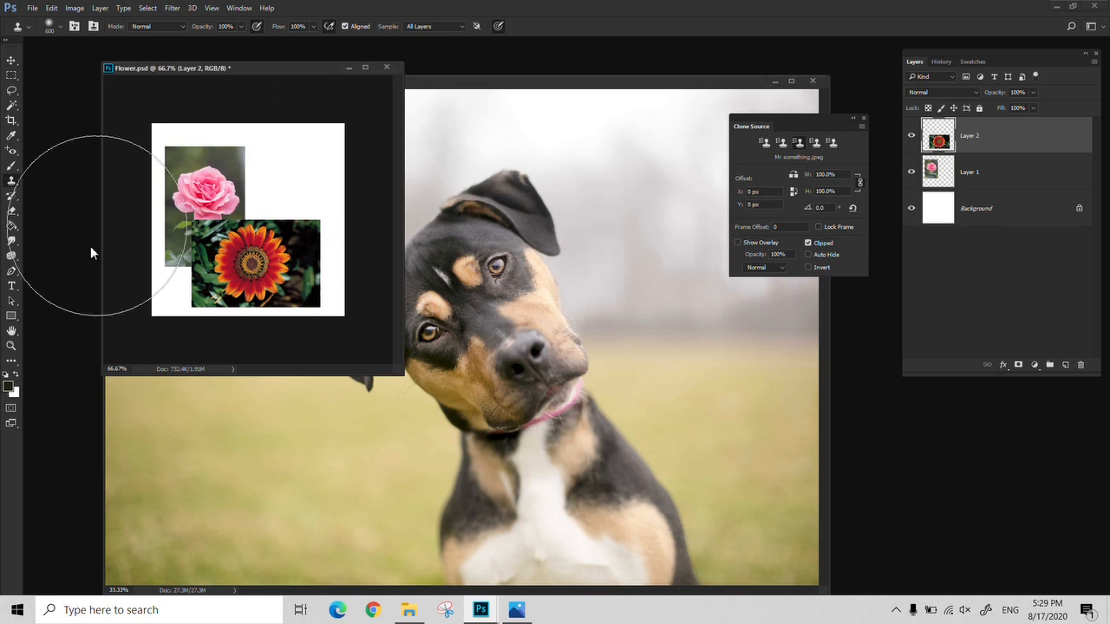
alt+click(171, 263)
click(516, 84)
mouse_move(343, 382)
mouse_down()
mouse_move(355, 371)
mouse_move(298, 359)
mouse_up()
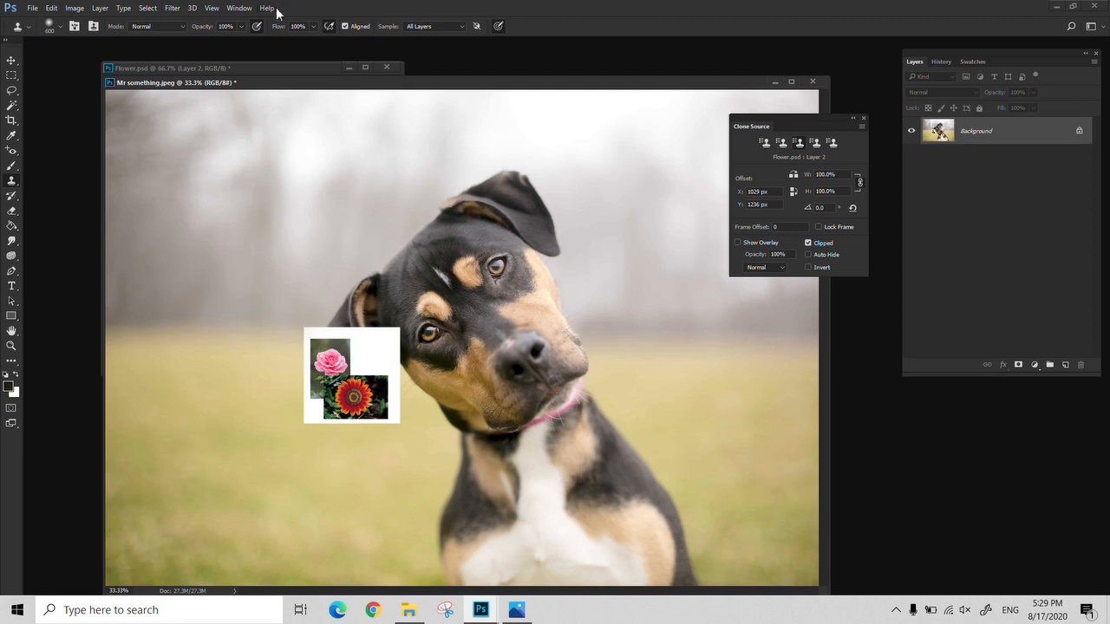
Set Clone Stamp sampling to Current Layer and clone only the rose on Layer 1 of Flower.psd onto the dog's muzzle.
click(287, 67)
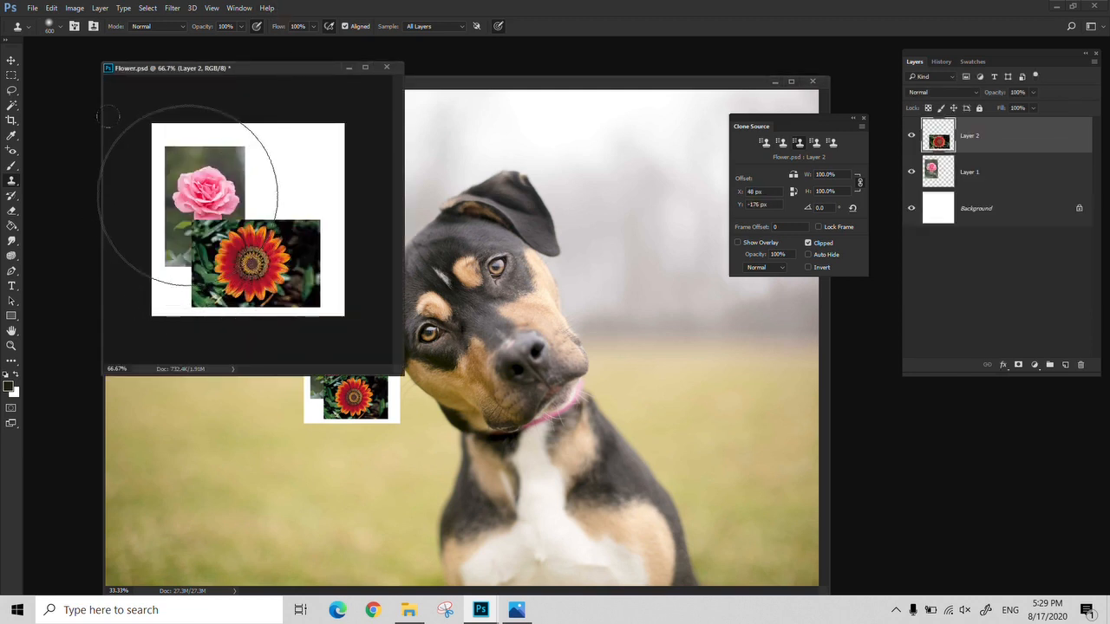
alt+click(209, 188)
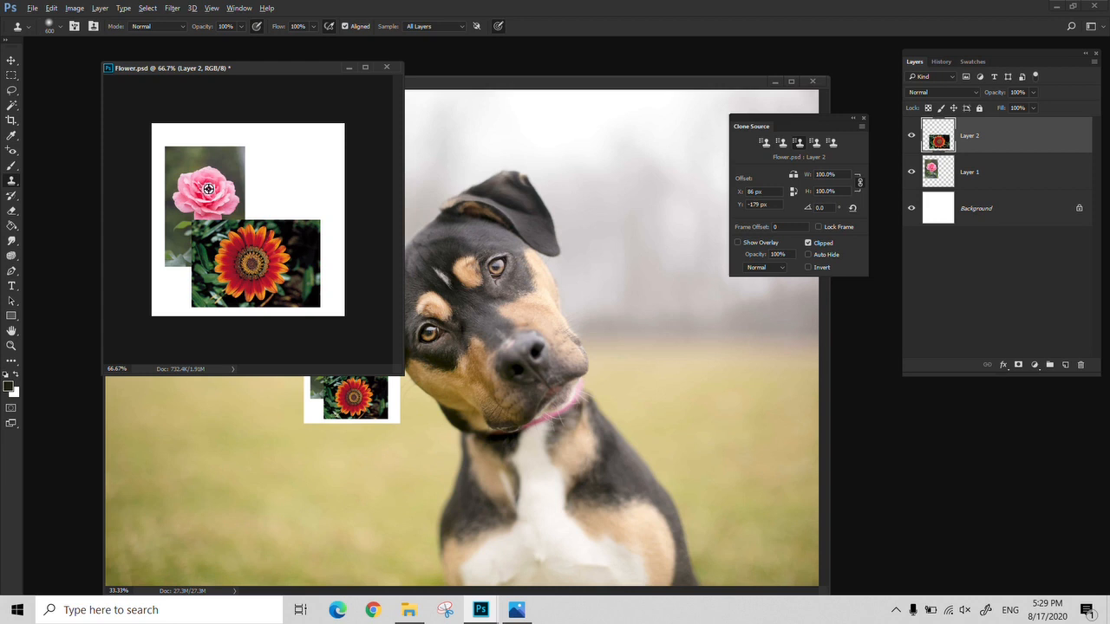
click(457, 28)
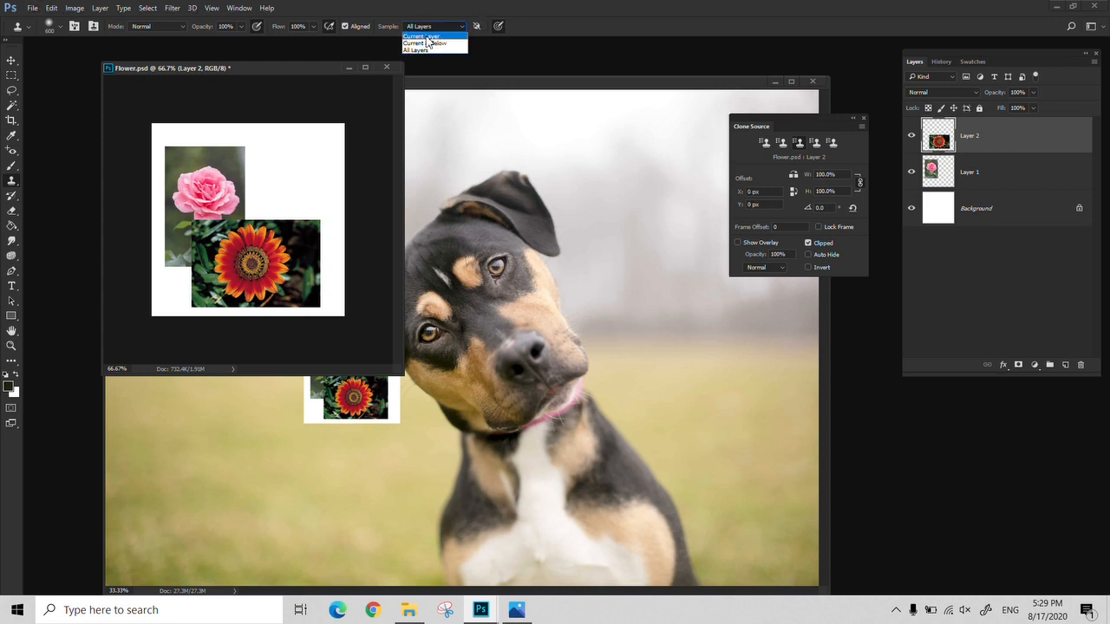
click(425, 37)
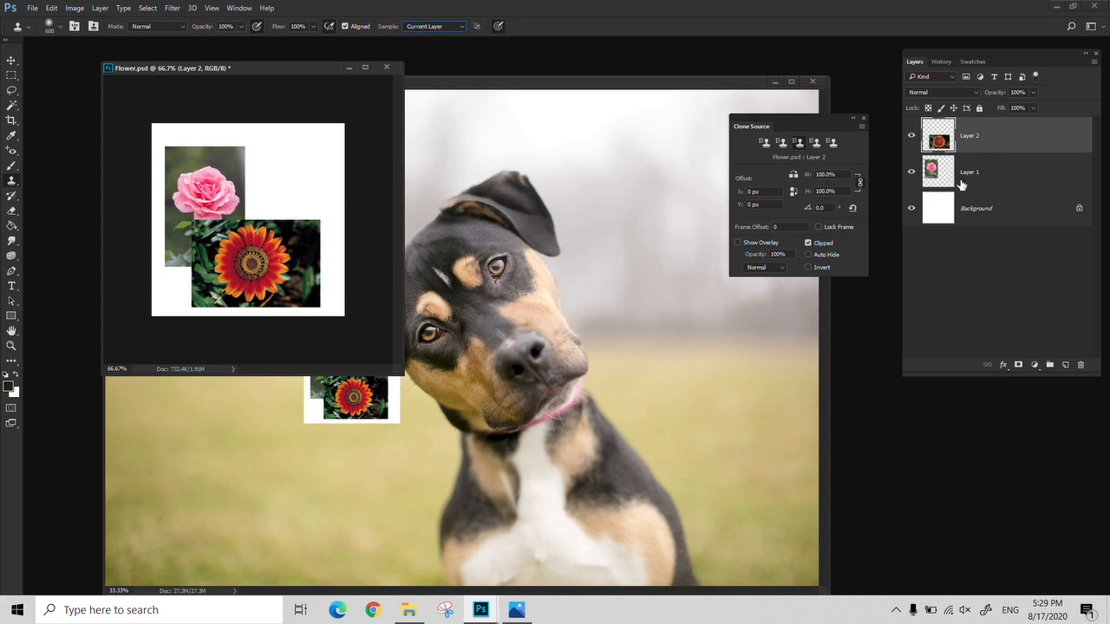
click(988, 184)
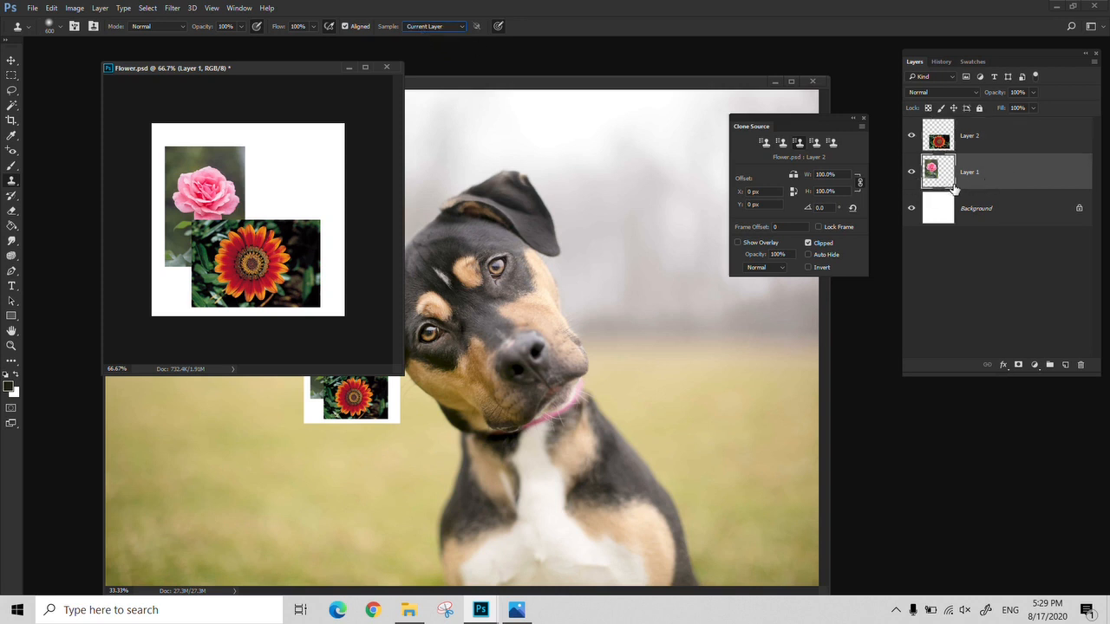
alt+click(207, 193)
click(477, 90)
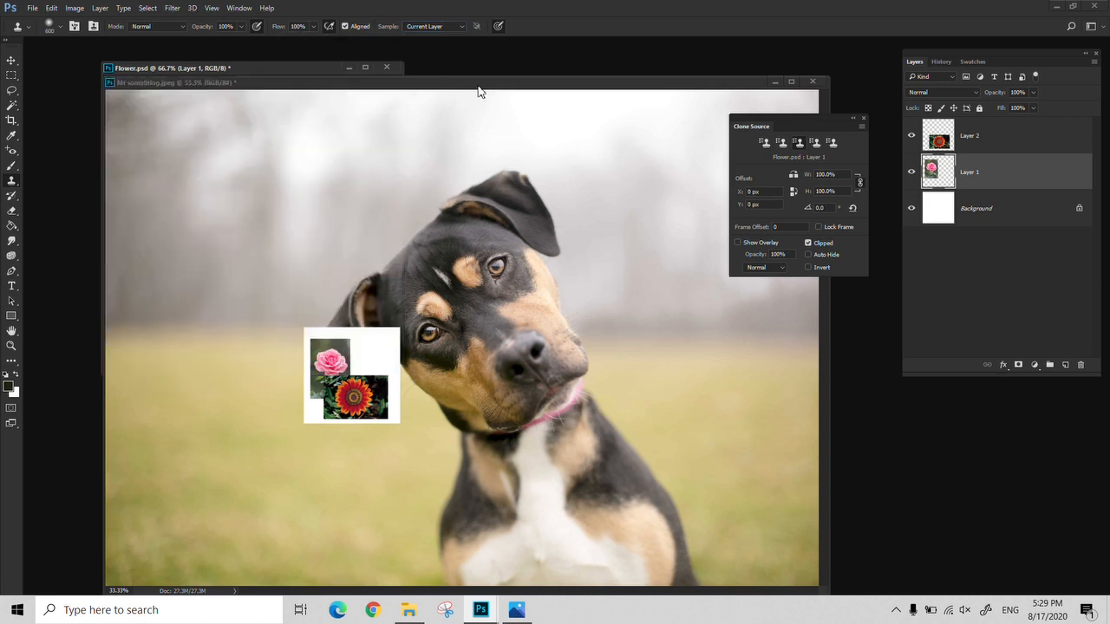
drag(552, 311, 572, 351)
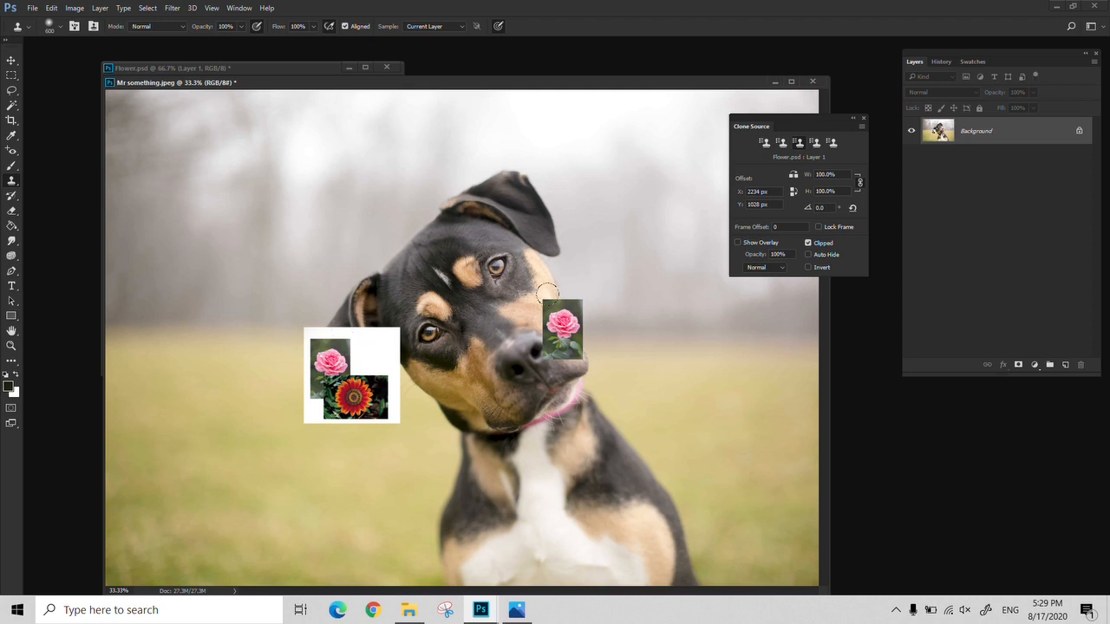
Set Clone Stamp sampling to All Layers and clone both flowers with their white background from Flower.psd onto the top of the dog's head.
click(455, 26)
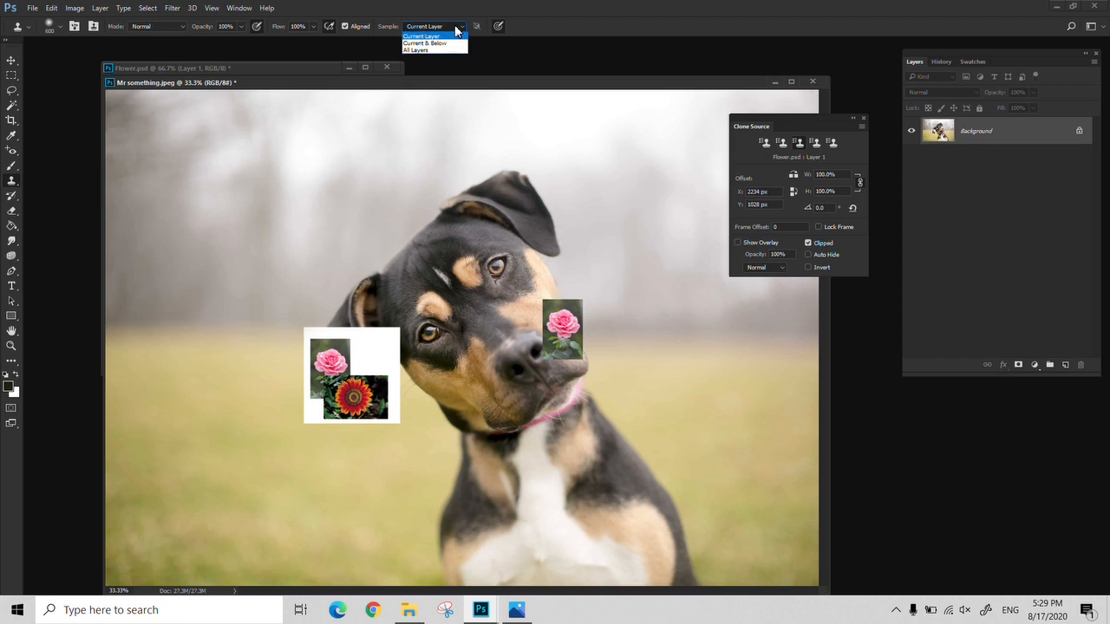
click(409, 50)
click(363, 69)
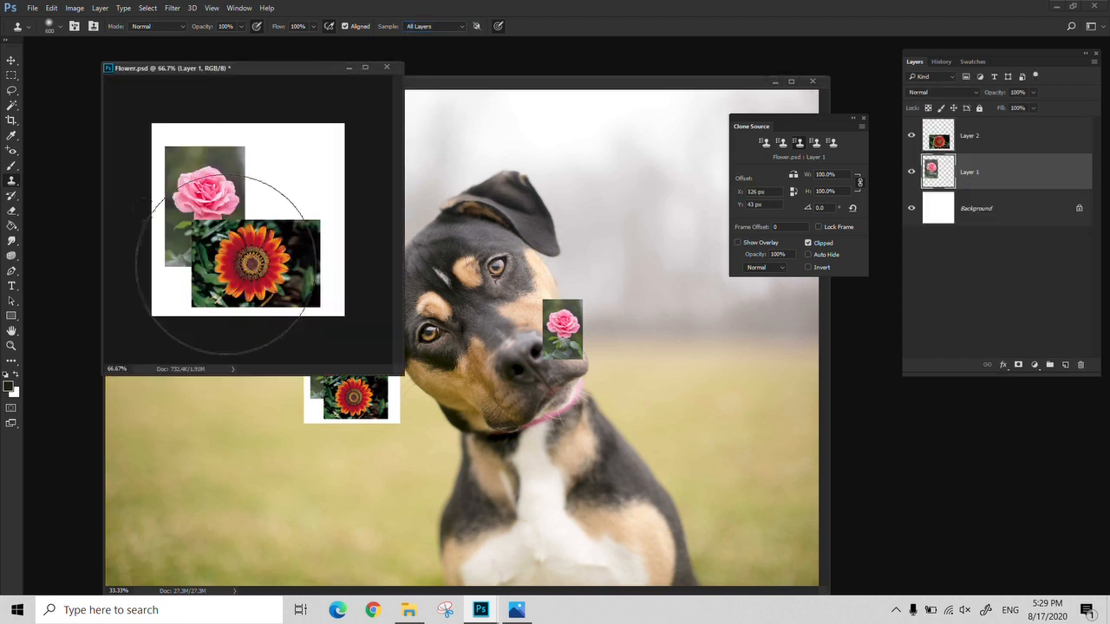
click(529, 100)
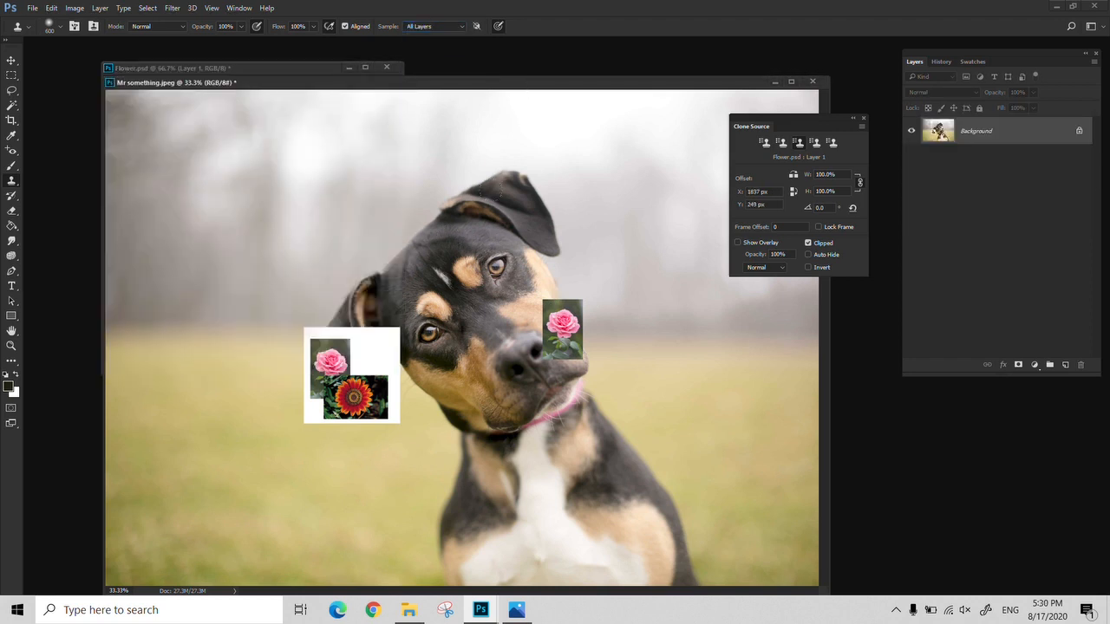
click(507, 191)
Set Clone Stamp sampling back to Current Layer and clone only the orange flower on Layer 2 of Flower.psd onto the dog's chest.
click(303, 69)
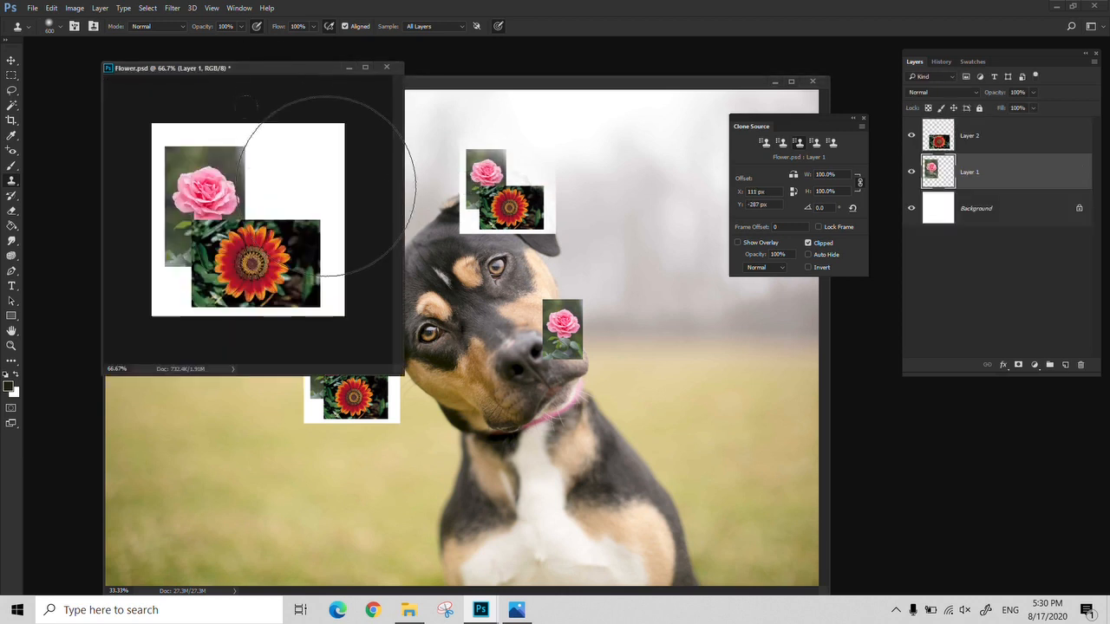
click(433, 26)
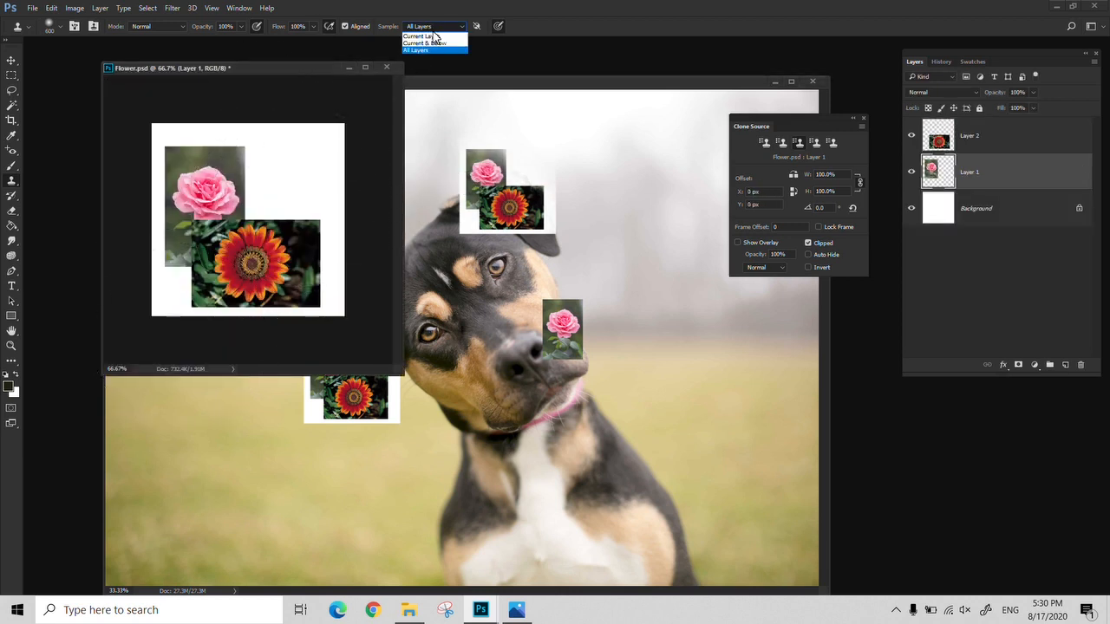
click(451, 36)
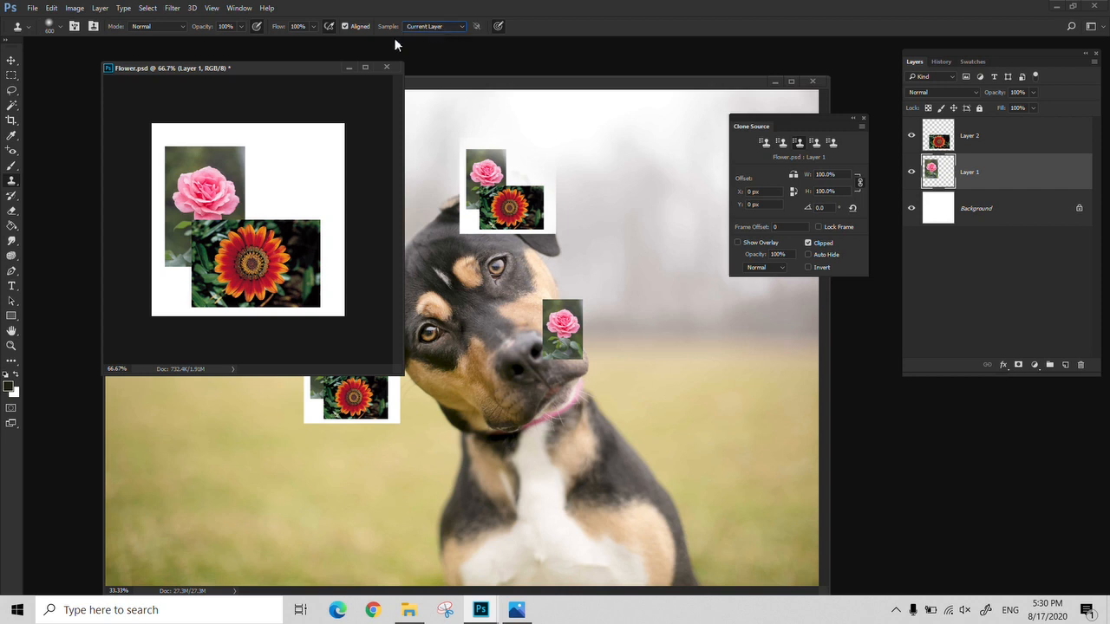
click(940, 149)
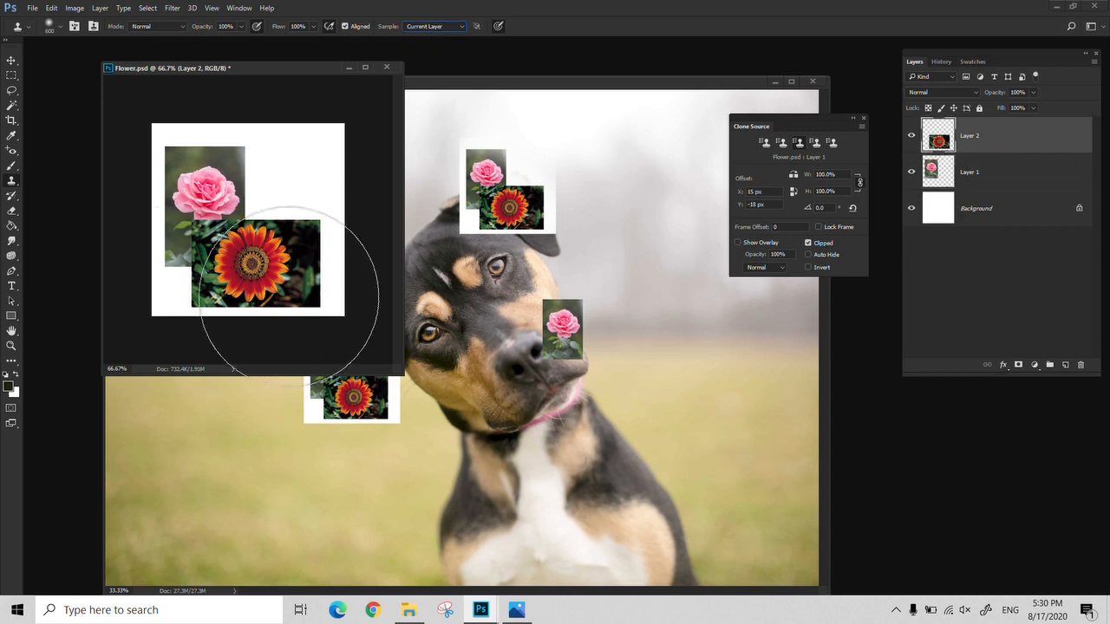
click(486, 444)
click(539, 468)
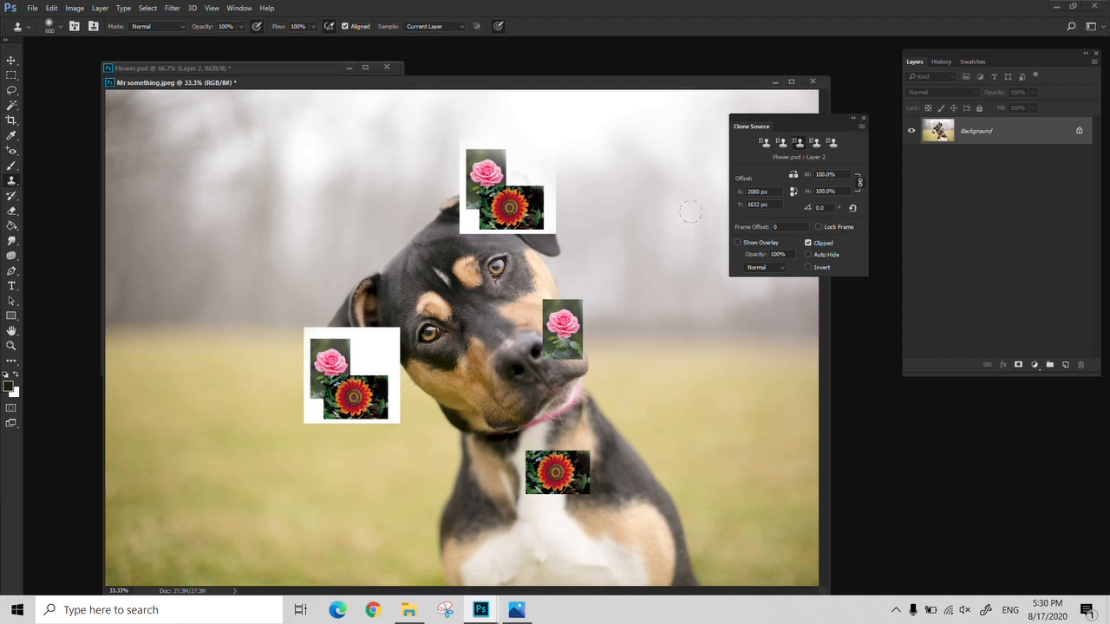
Close the Clone Source panel and revert the dog photo to its original history snapshot.
drag(810, 129, 744, 156)
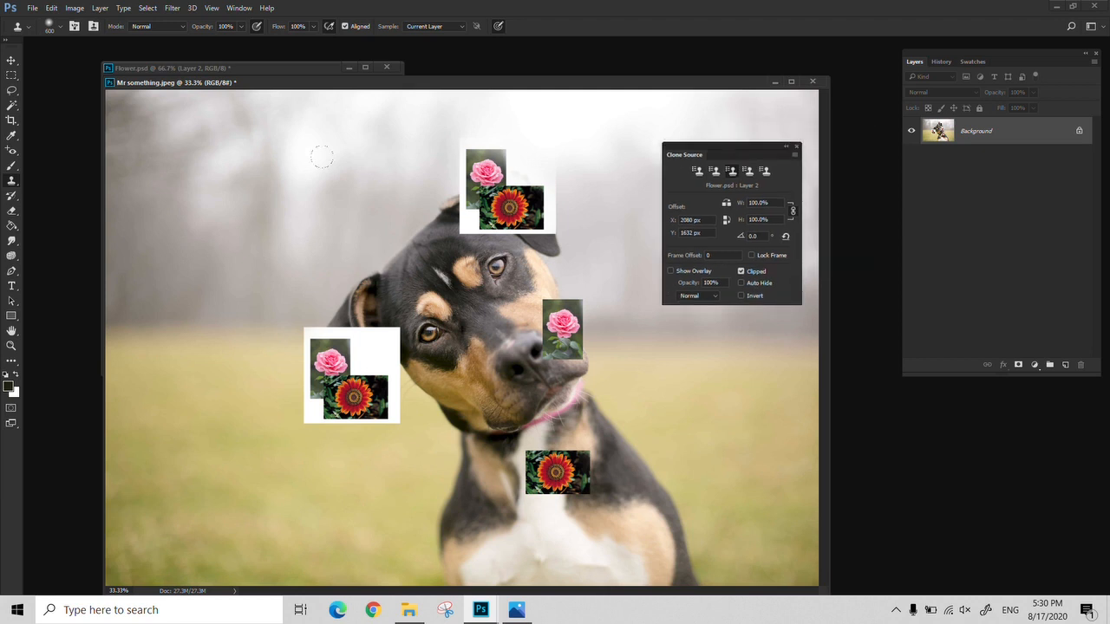
click(796, 147)
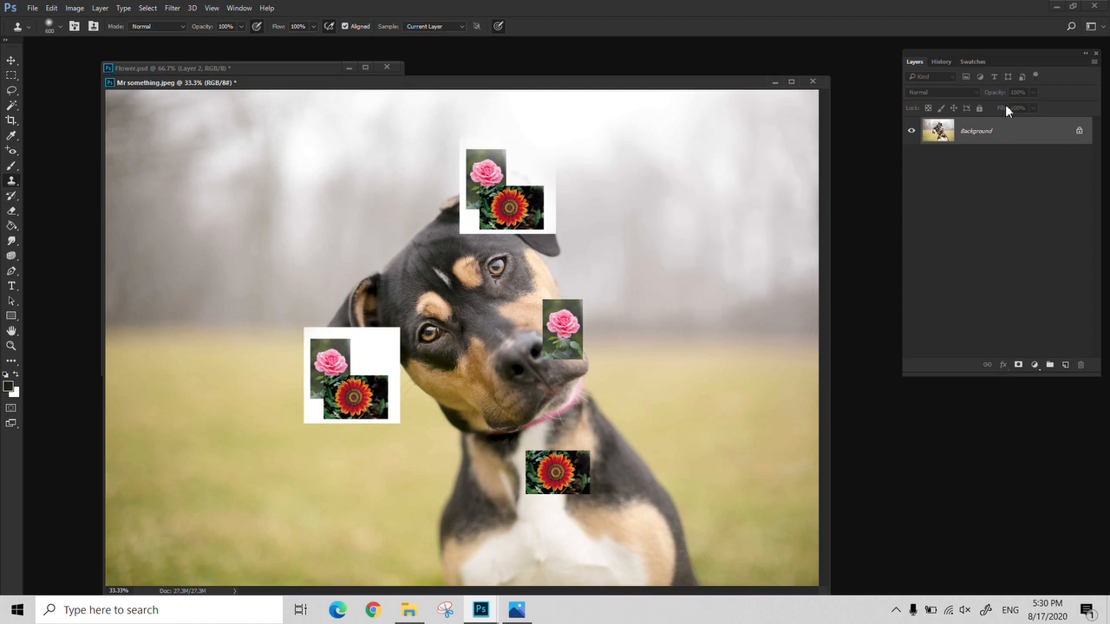
click(940, 61)
click(963, 78)
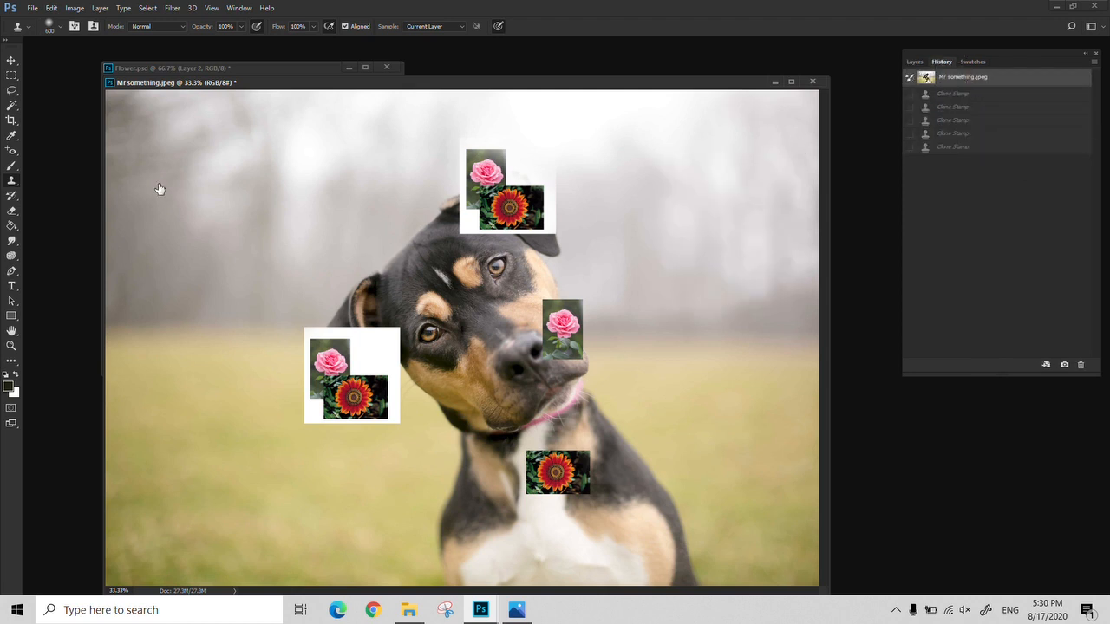
Switch to the Pattern Stamp Tool and enlarge its brush to 500 px.
right_click(11, 184)
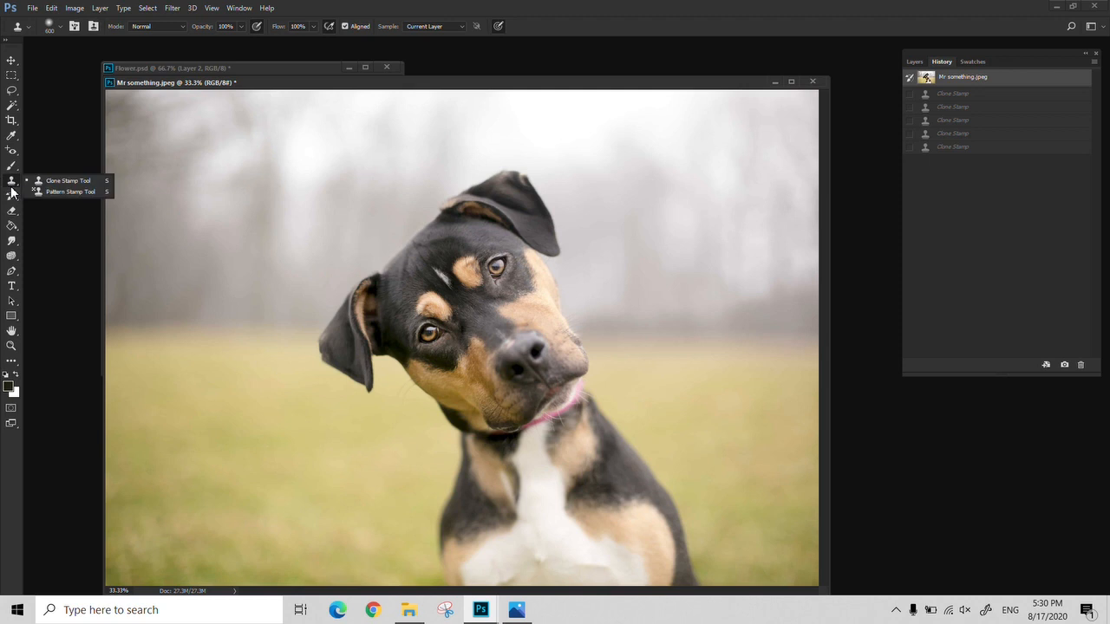
click(59, 192)
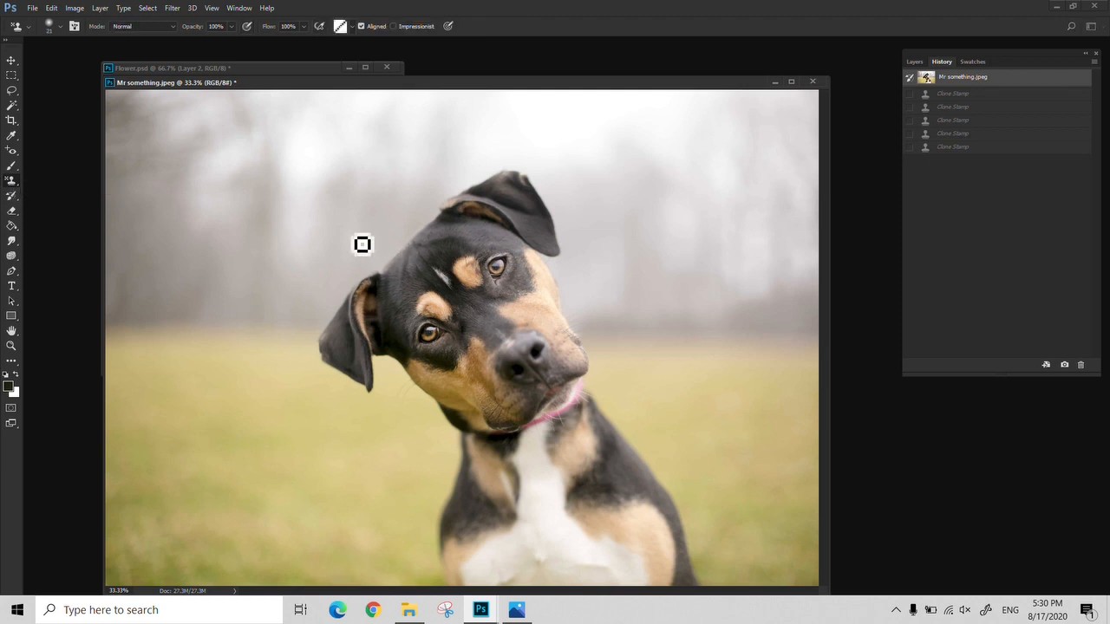
key(bracketright)
key(bracketright)
key(bracketright)
key(bracketright)
key(bracketright)
Try a Pattern Stamp stroke with the current pattern on the background beside the dog's head, and revert the photo to its original snapshot.
mouse_move(260, 191)
mouse_down()
mouse_move(295, 187)
mouse_move(285, 272)
mouse_up()
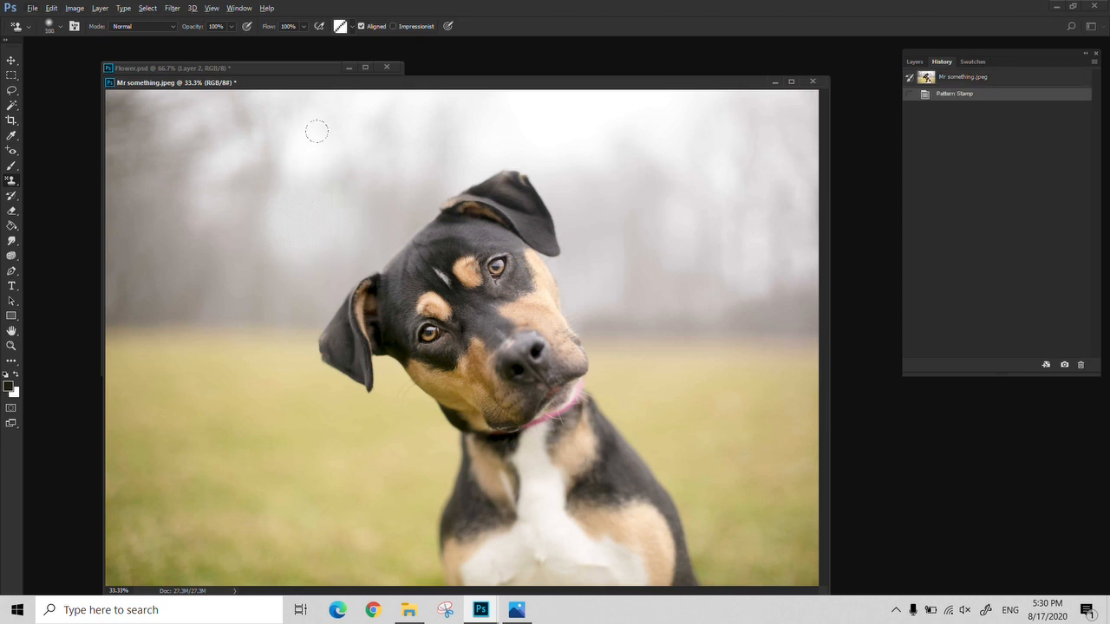
click(983, 78)
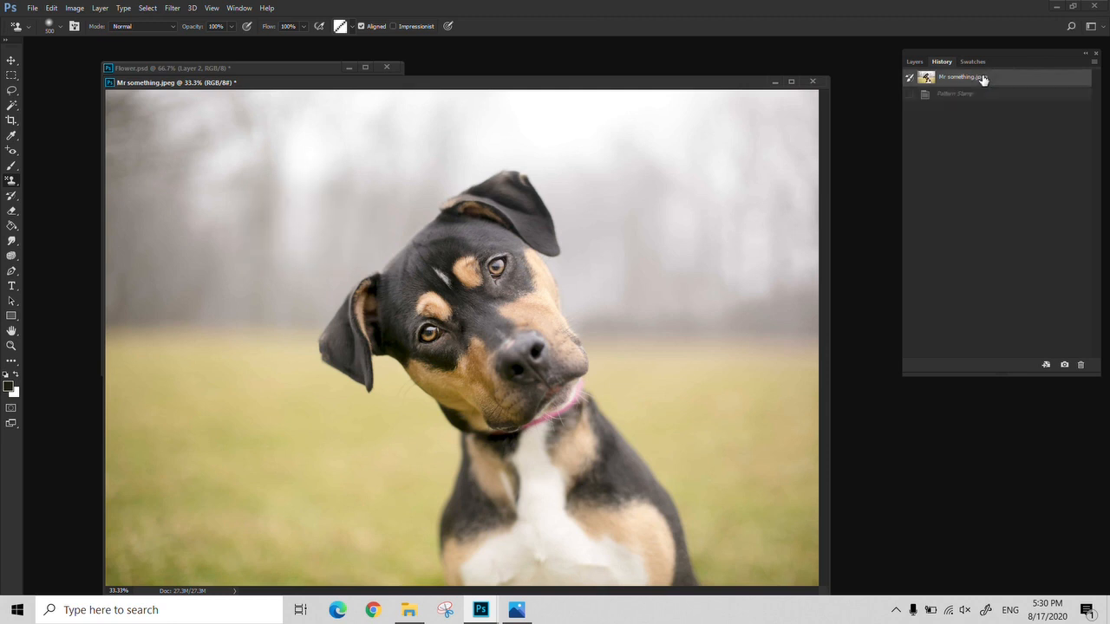
Choose the dark grey woven pattern, paint it in a ring around the dog's face, and revert the photo to its original snapshot.
click(351, 28)
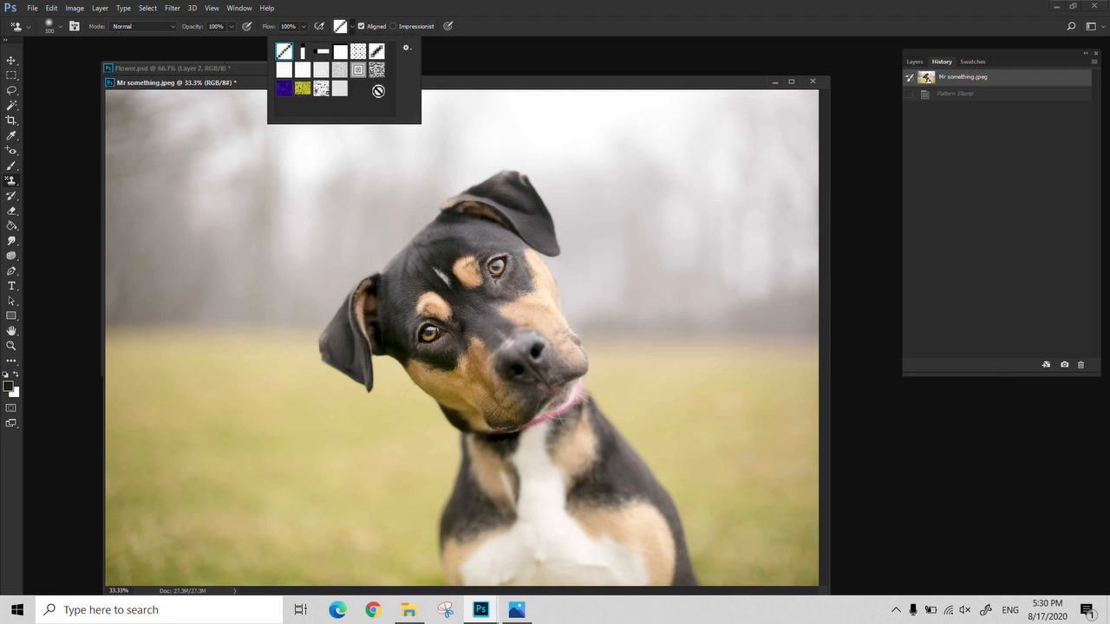
click(377, 71)
click(499, 86)
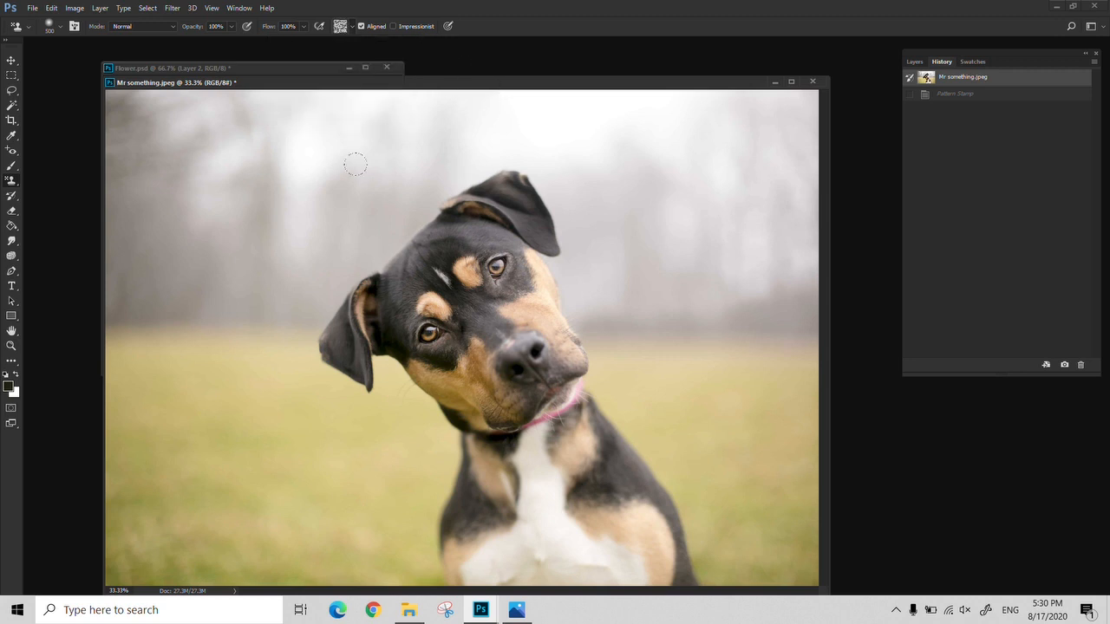
mouse_move(376, 192)
mouse_down()
mouse_move(287, 296)
mouse_move(365, 511)
mouse_move(312, 321)
mouse_move(425, 114)
mouse_move(599, 217)
mouse_move(685, 433)
mouse_move(468, 521)
mouse_move(219, 216)
mouse_move(642, 234)
mouse_move(589, 572)
mouse_move(399, 542)
mouse_up()
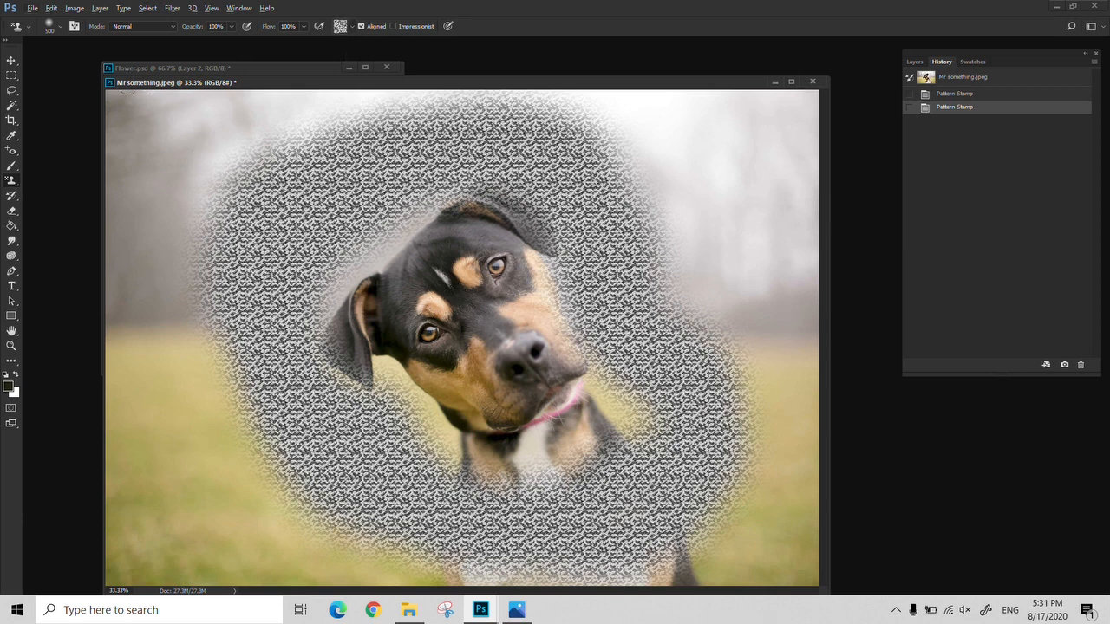
key(ctrl+z)
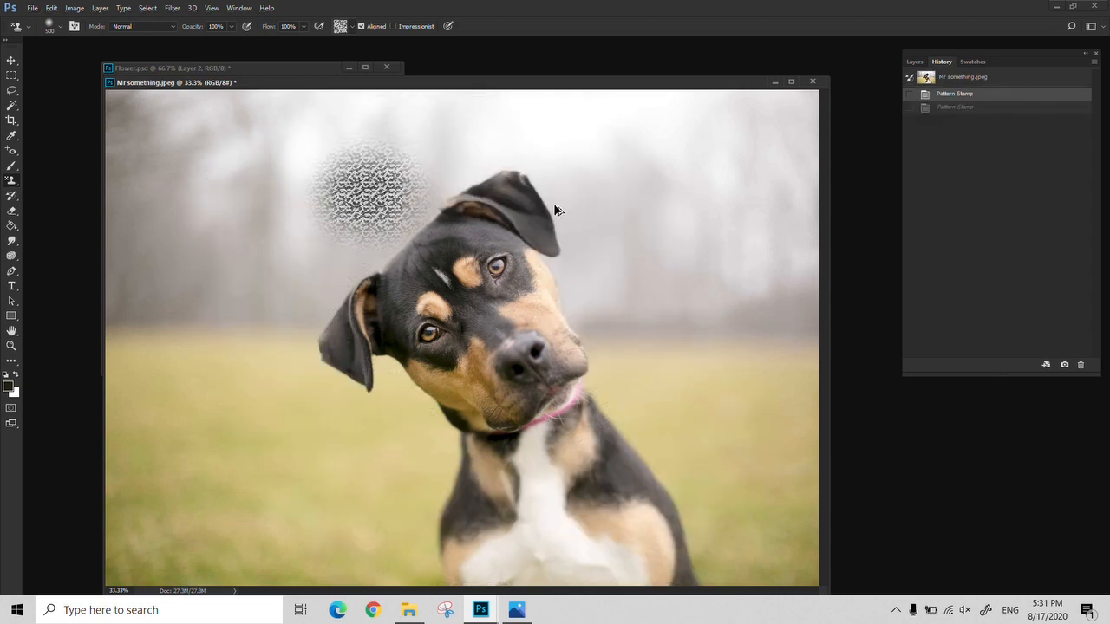
click(962, 77)
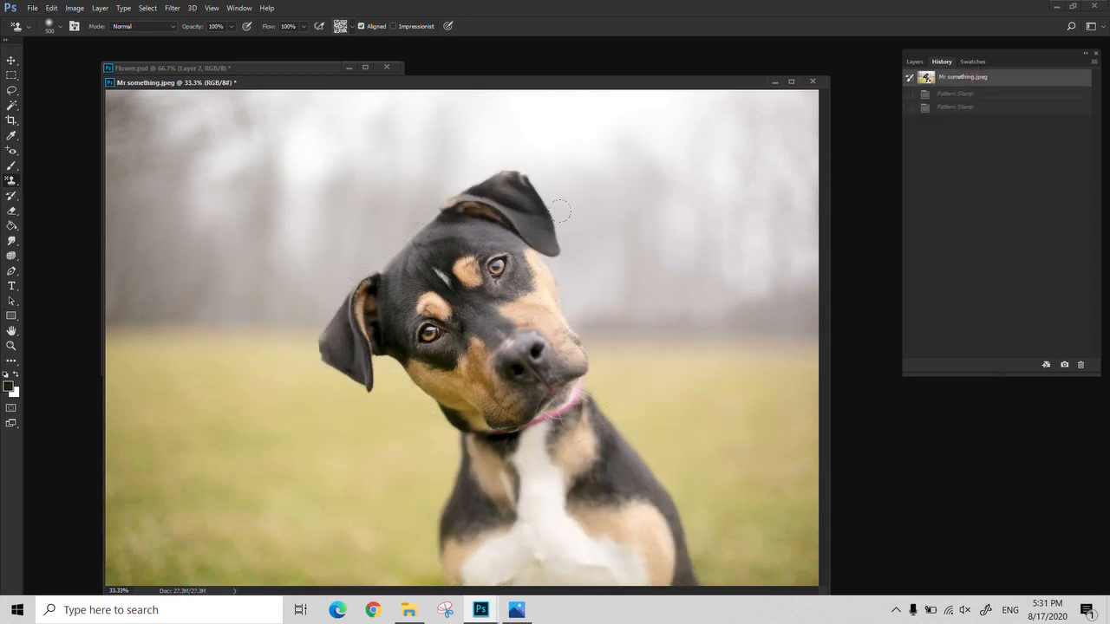
Select a square area around the dog's head and crop the photo to it.
key(m)
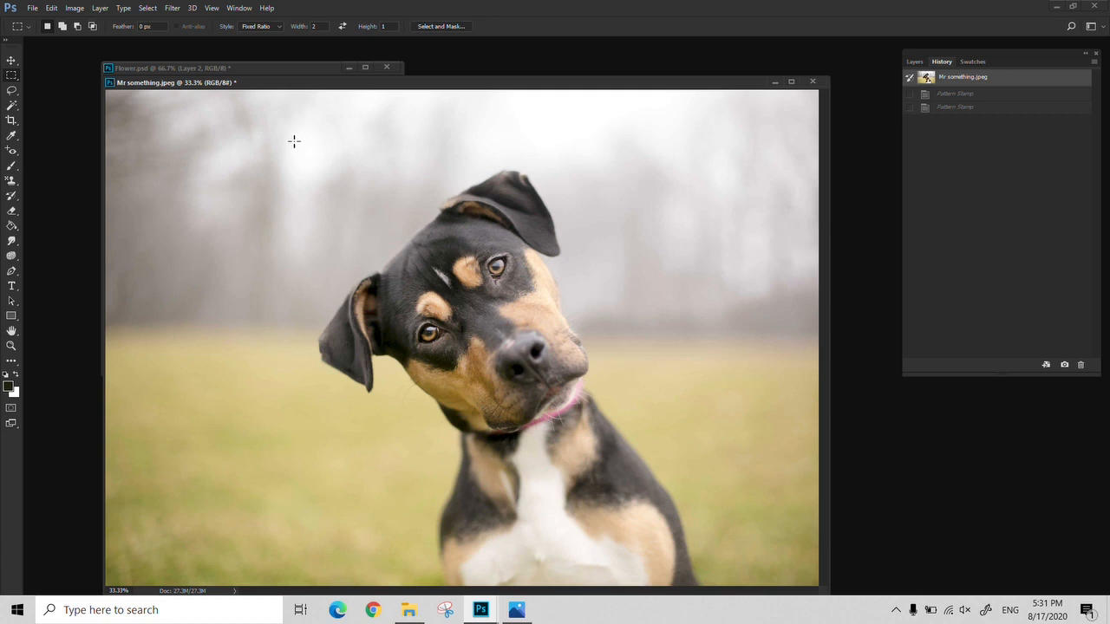
drag(305, 143, 619, 453)
key(c)
key(Return)
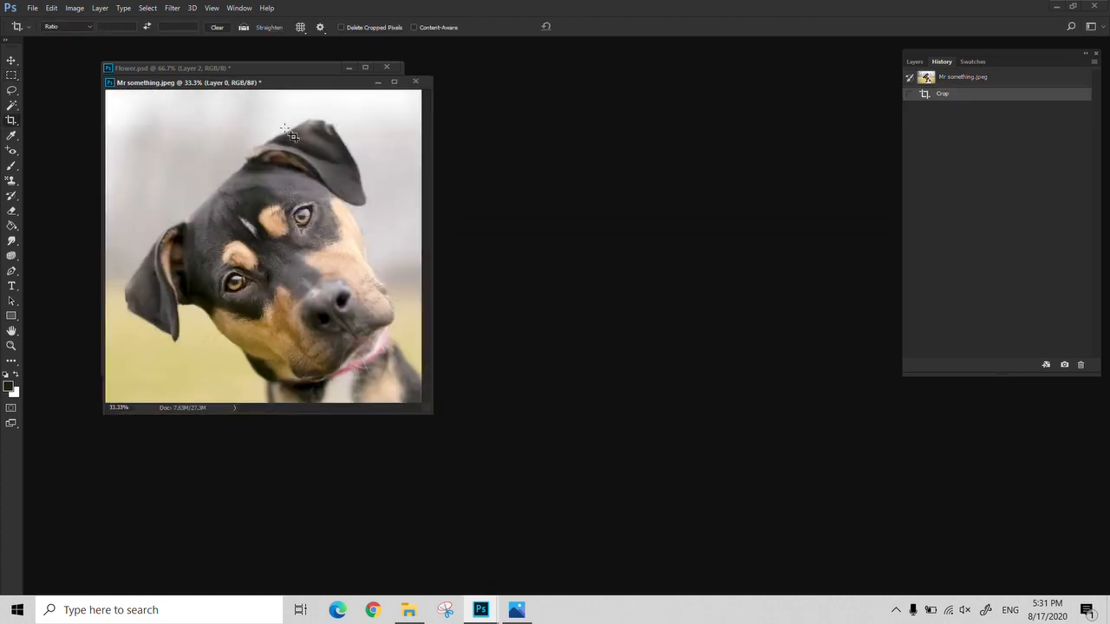
Define the cropped dog photo as a pattern named Mr something.jpeg, and revert the photo to its original snapshot.
drag(289, 85, 495, 139)
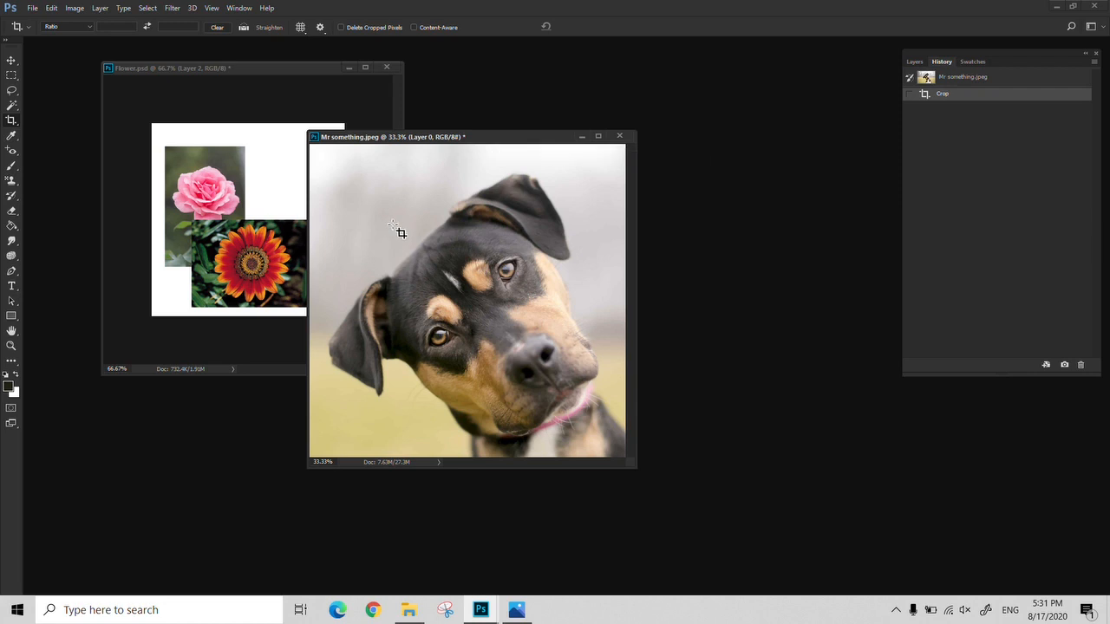
click(50, 10)
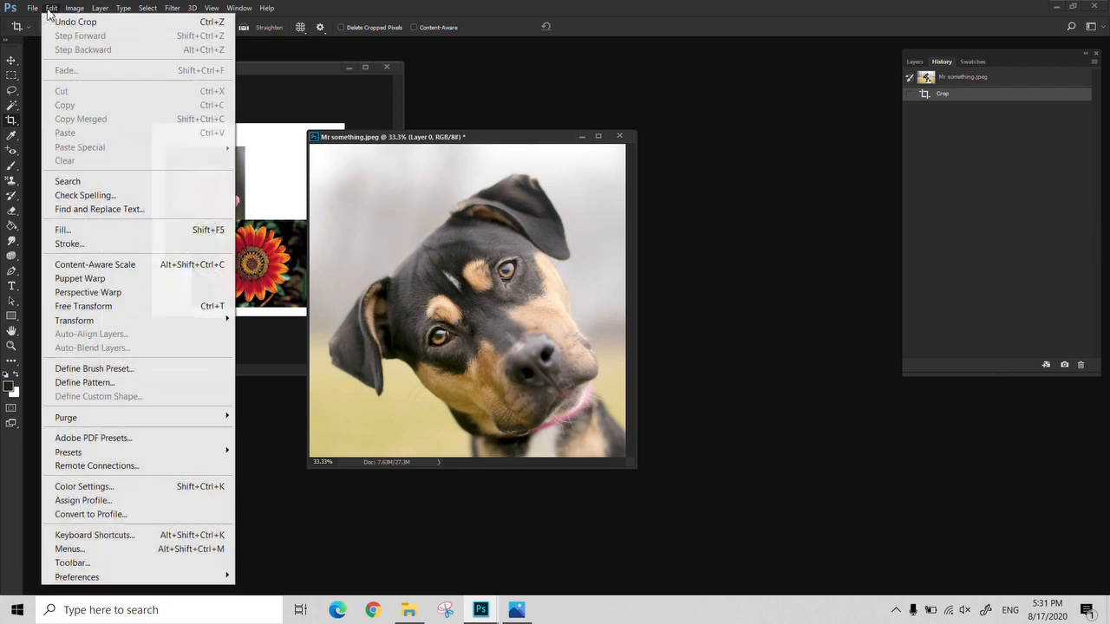
click(106, 383)
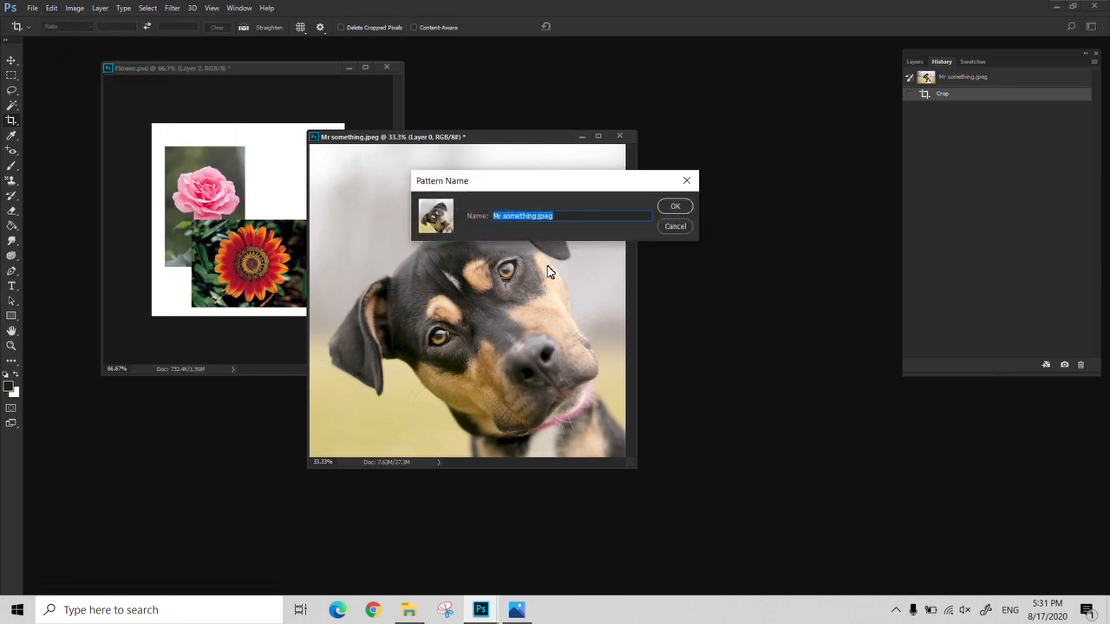
click(675, 207)
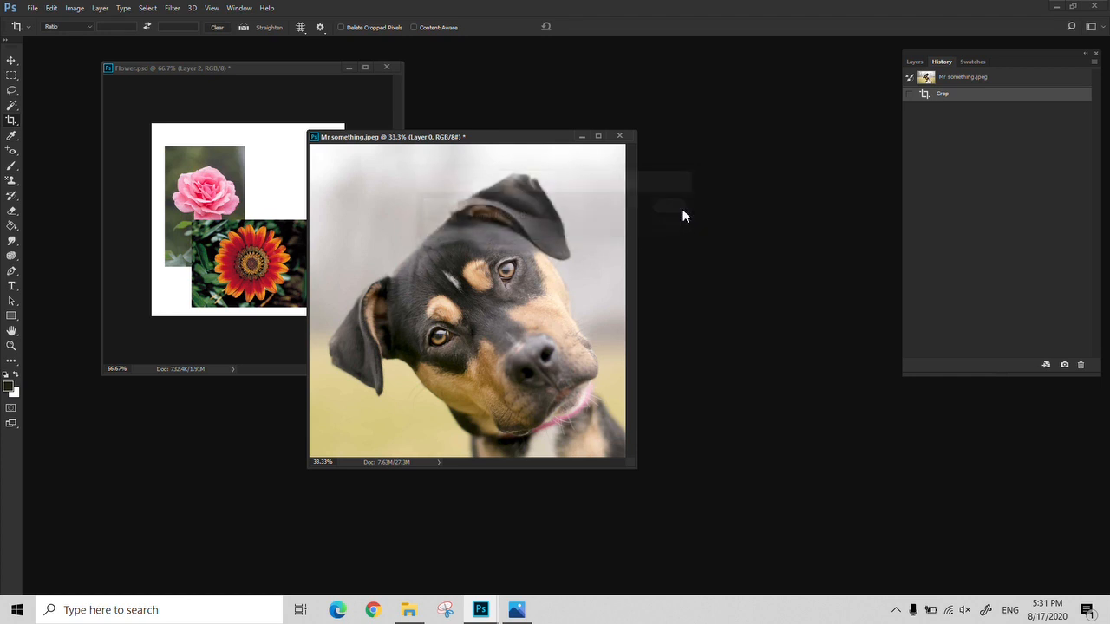
click(979, 78)
Switch to Flower.psd, leave cropping, and load the new dog pattern into the Pattern Stamp Tool.
click(223, 67)
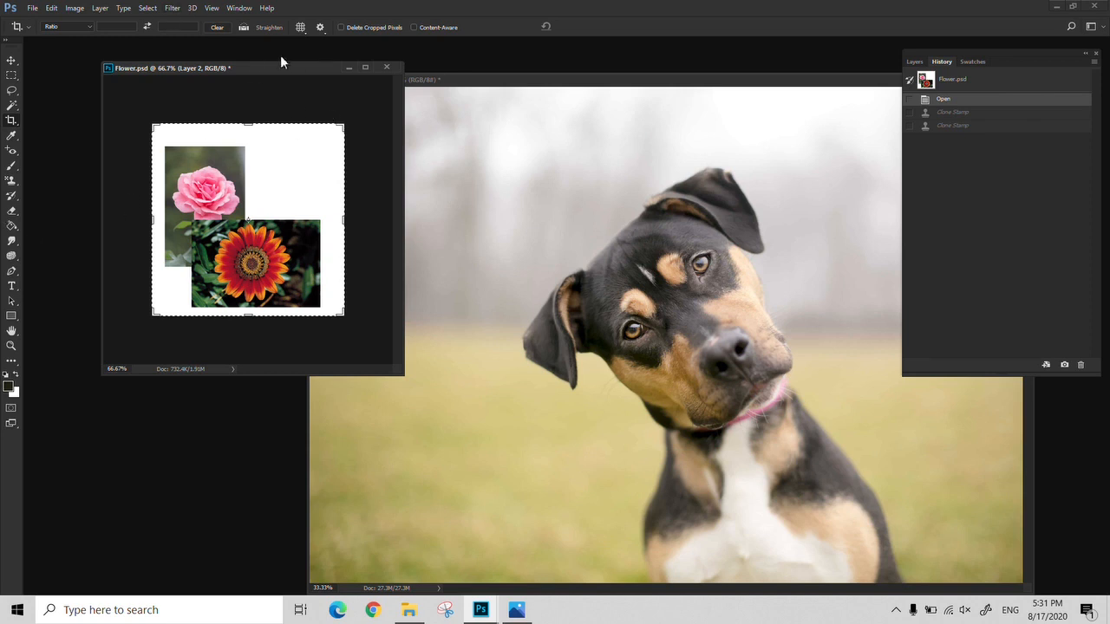
click(256, 157)
key(Escape)
key(s)
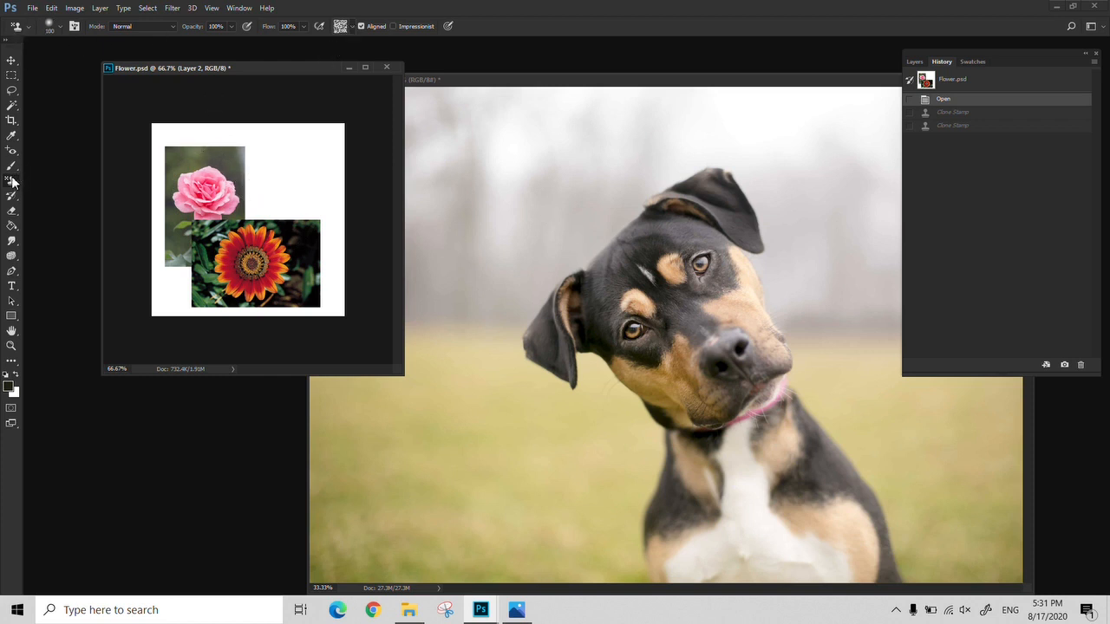
click(354, 28)
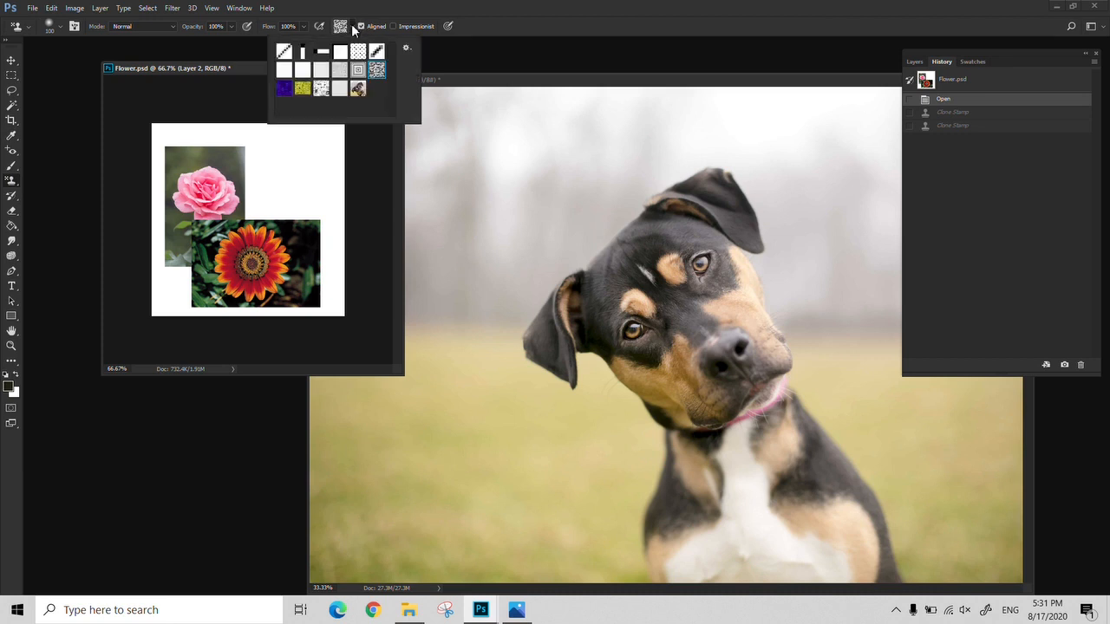
click(359, 92)
click(209, 72)
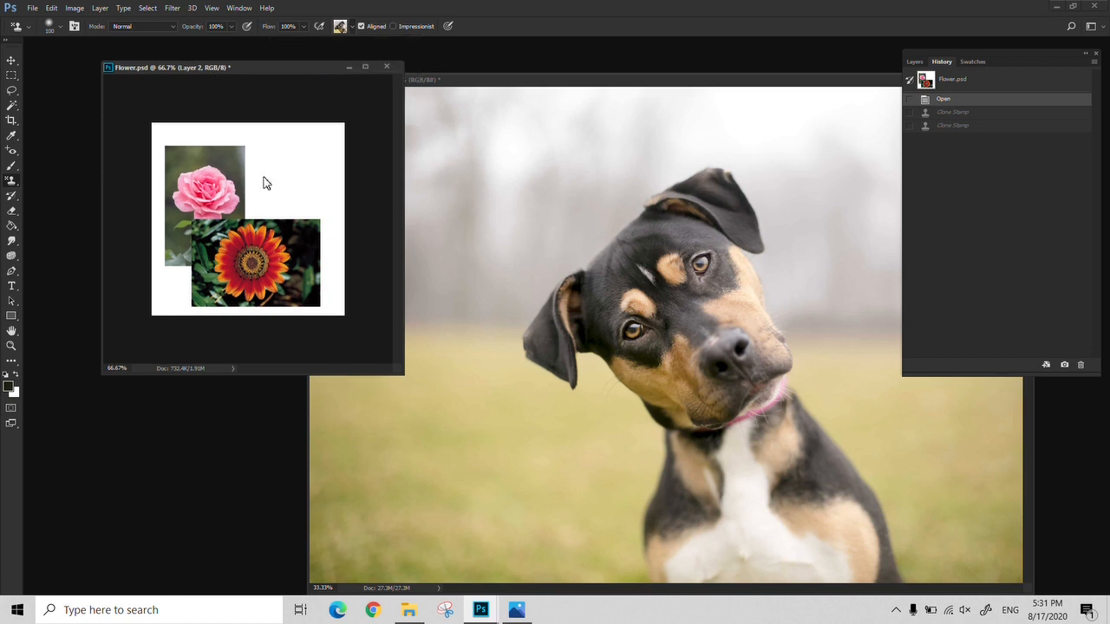
Paint the dog pattern over the whole Flower.psd canvas, enlarging the brush to 200 px.
mouse_move(304, 165)
mouse_down()
mouse_move(275, 149)
mouse_move(269, 242)
mouse_move(255, 174)
mouse_move(191, 287)
mouse_move(260, 300)
mouse_up()
key(bracketright)
key(bracketright)
mouse_move(309, 198)
mouse_down()
mouse_move(162, 174)
mouse_move(298, 190)
mouse_move(294, 285)
mouse_move(137, 277)
mouse_up()
drag(332, 275, 249, 152)
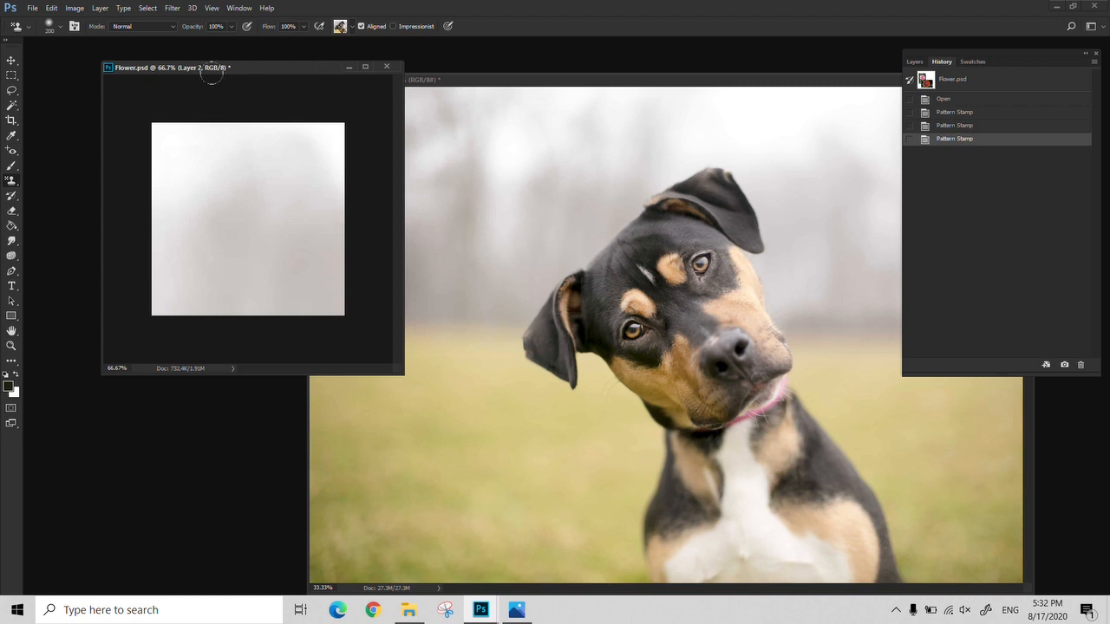
Switch to the dog photo and paint the dog pattern across it with a 500 px brush.
drag(560, 82, 463, 67)
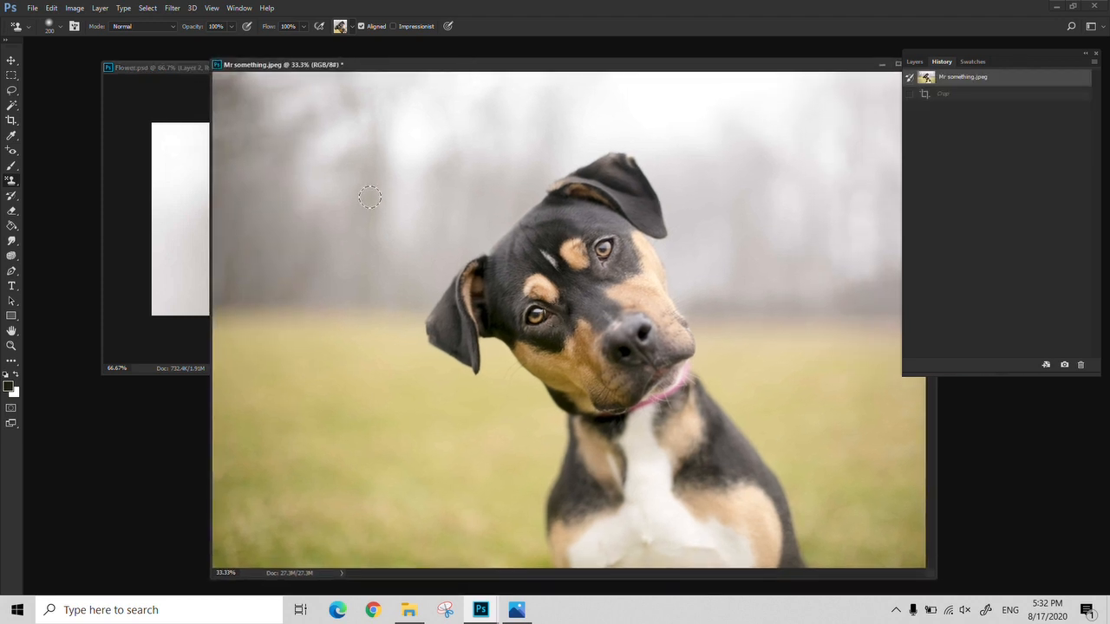
mouse_move(429, 169)
mouse_down()
mouse_move(382, 186)
mouse_move(347, 260)
mouse_move(425, 329)
mouse_move(286, 260)
mouse_up()
mouse_move(377, 334)
mouse_down()
mouse_move(707, 373)
mouse_move(788, 235)
mouse_move(828, 225)
mouse_move(572, 572)
mouse_move(737, 520)
mouse_move(390, 520)
mouse_move(581, 547)
mouse_move(296, 402)
mouse_move(781, 381)
mouse_move(902, 486)
mouse_move(867, 95)
mouse_move(826, 178)
mouse_move(558, 92)
mouse_move(416, 149)
mouse_move(256, 130)
mouse_move(260, 555)
mouse_move(168, 206)
mouse_up()
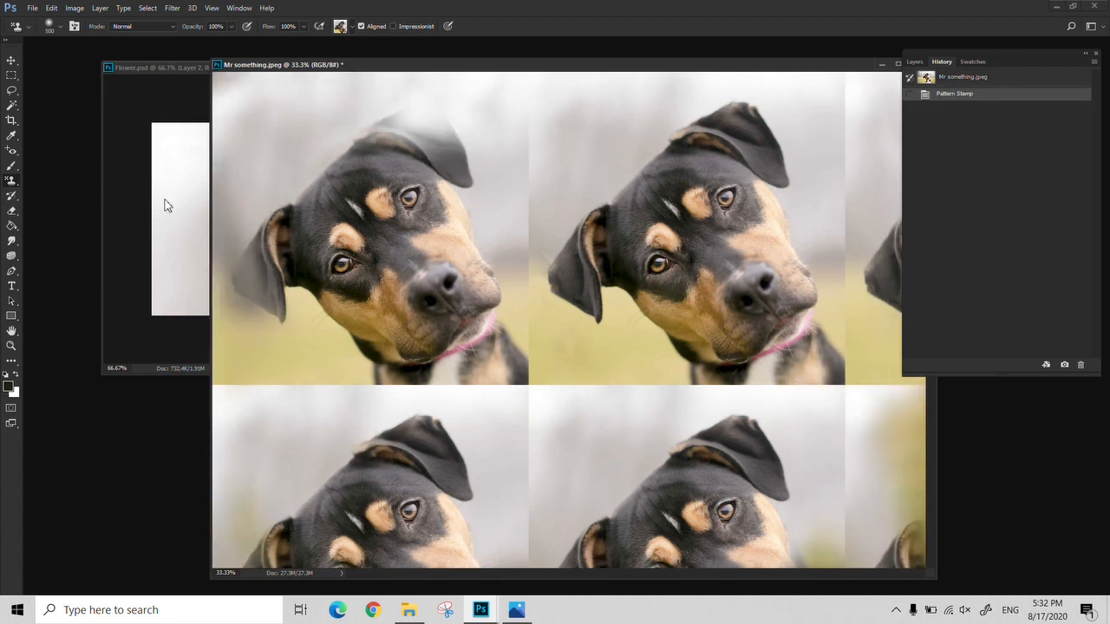
Zoom Flower.psd out to 25% and extend its canvas well beyond the image with the Crop Tool.
click(184, 116)
key(z)
alt+click(227, 235)
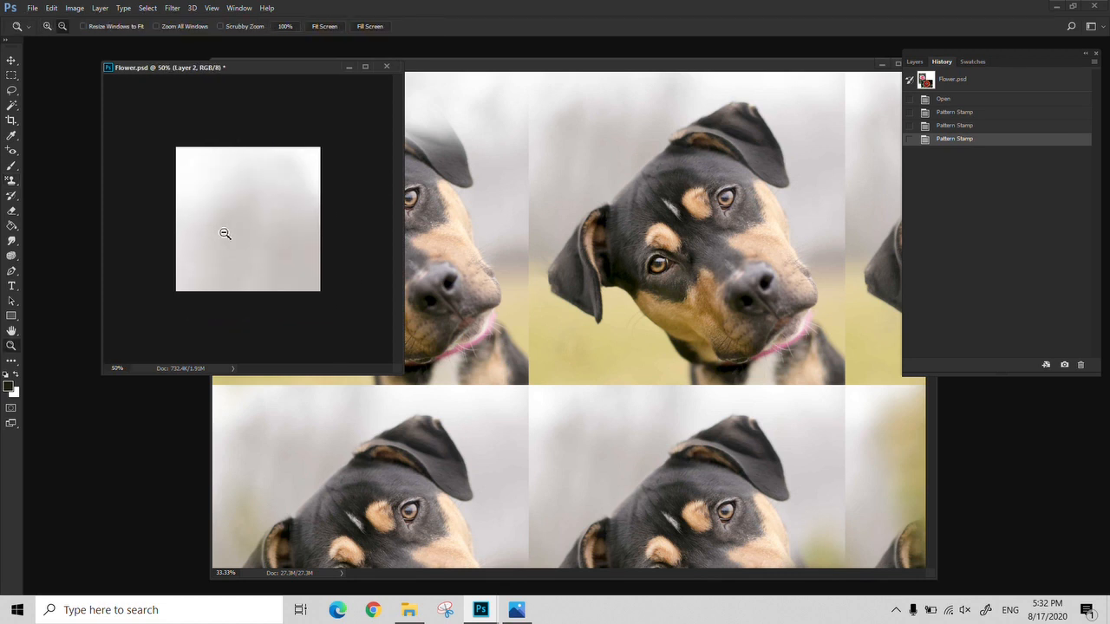
alt+click(227, 235)
alt+click(228, 236)
key(c)
drag(285, 257, 375, 375)
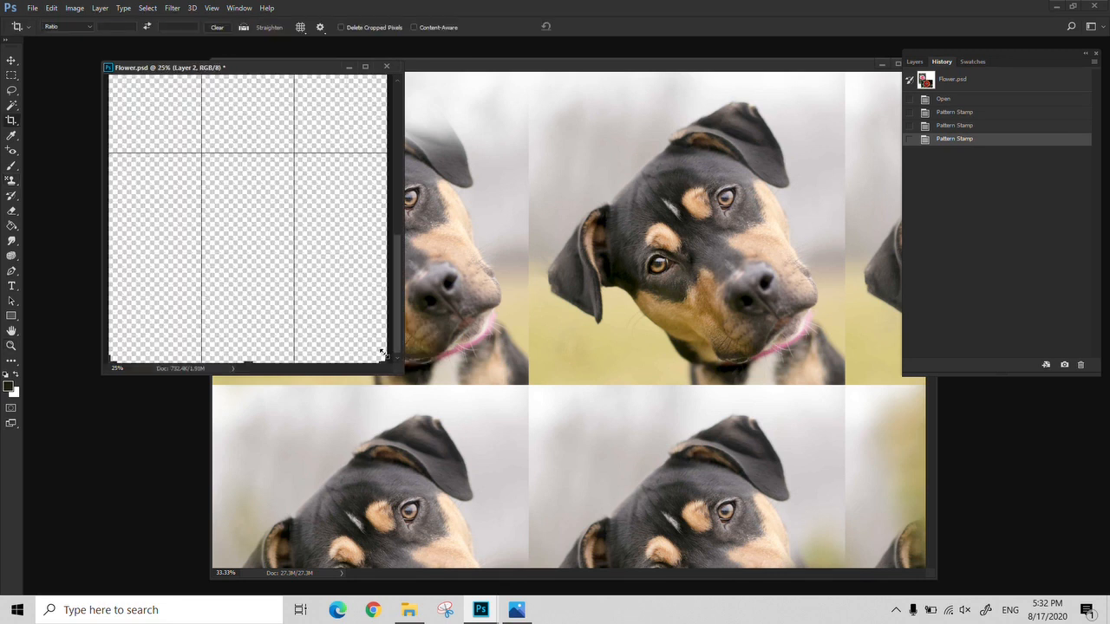
key(Return)
Paint the dog pattern down the enlarged Flower.psd canvas with the 500 px Pattern Stamp brush.
key(s)
click(234, 182)
mouse_move(152, 150)
mouse_down()
mouse_move(183, 251)
mouse_move(243, 217)
mouse_move(329, 260)
mouse_move(312, 192)
mouse_move(276, 316)
mouse_up()
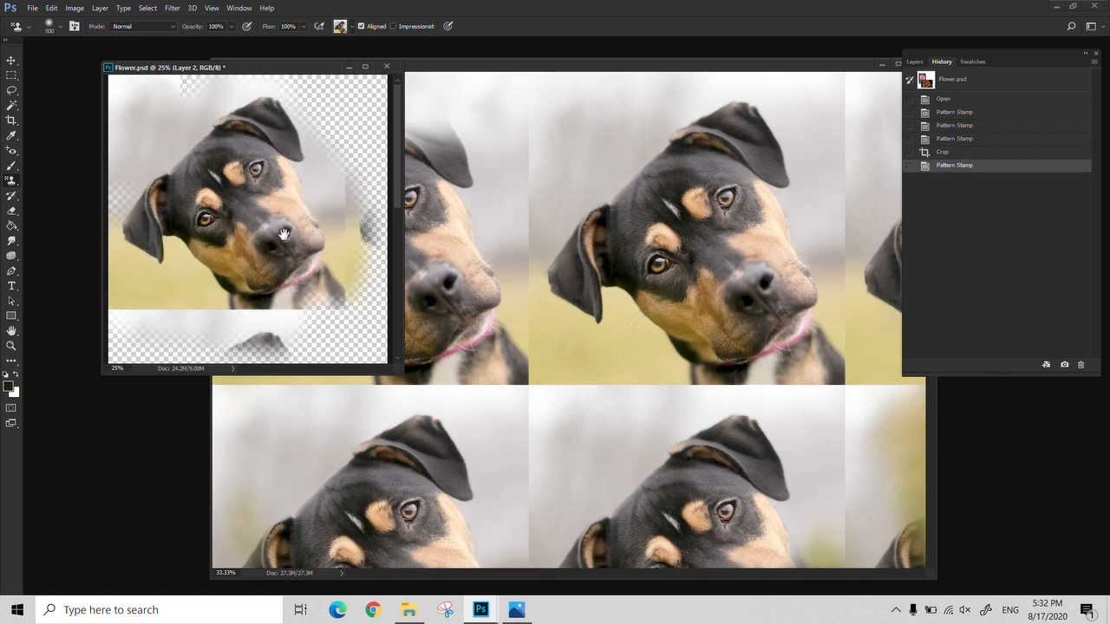
drag(284, 235, 282, 63)
mouse_move(113, 186)
mouse_down()
mouse_move(112, 202)
mouse_move(56, 177)
mouse_move(217, 234)
mouse_move(139, 300)
mouse_move(345, 264)
mouse_move(306, 341)
mouse_up()
drag(300, 234, 300, 303)
alt+click(300, 251)
alt+click(301, 249)
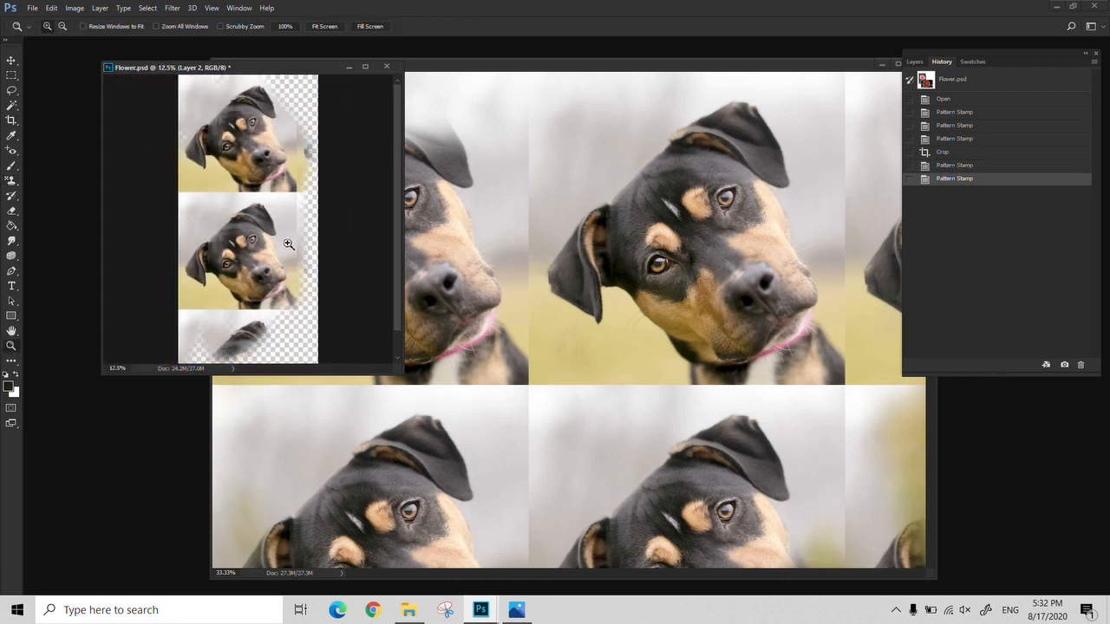
Close Flower.psd without saving and revert the dog photo to its original snapshot.
click(386, 66)
click(557, 232)
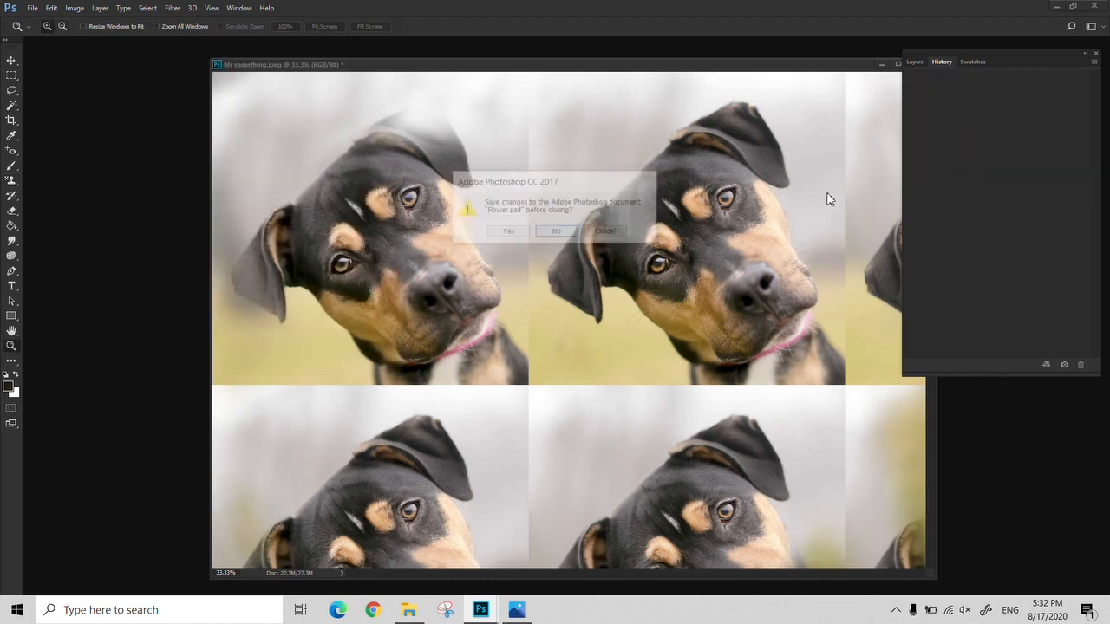
click(969, 78)
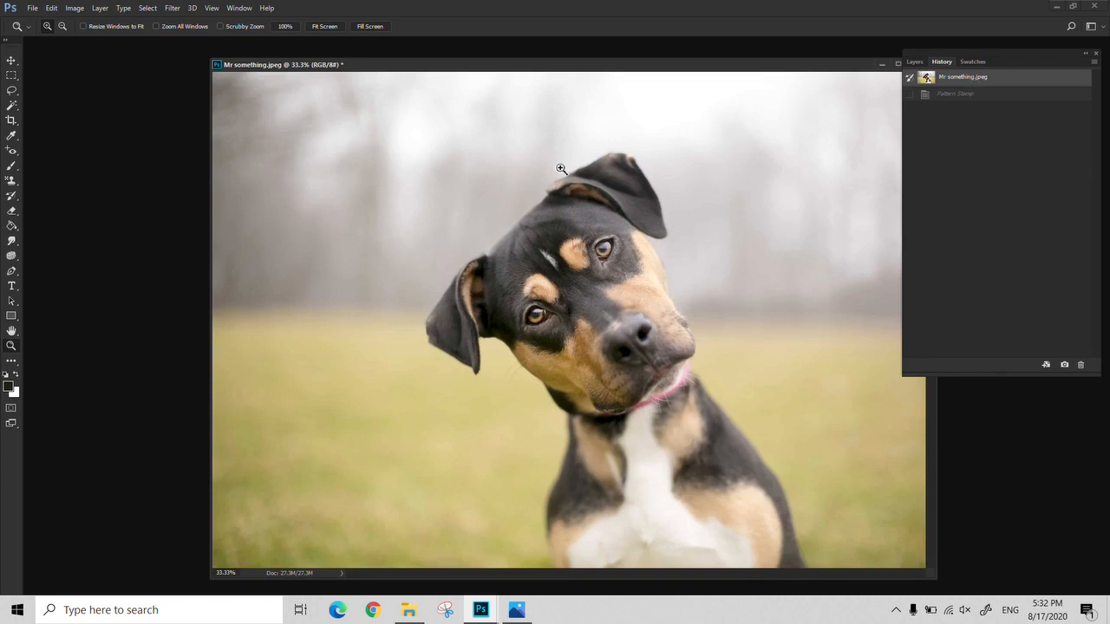
Create a 500 x 500 px RGB document at 100 pixels/centimeter and place its window over the dog photo.
click(32, 8)
click(52, 21)
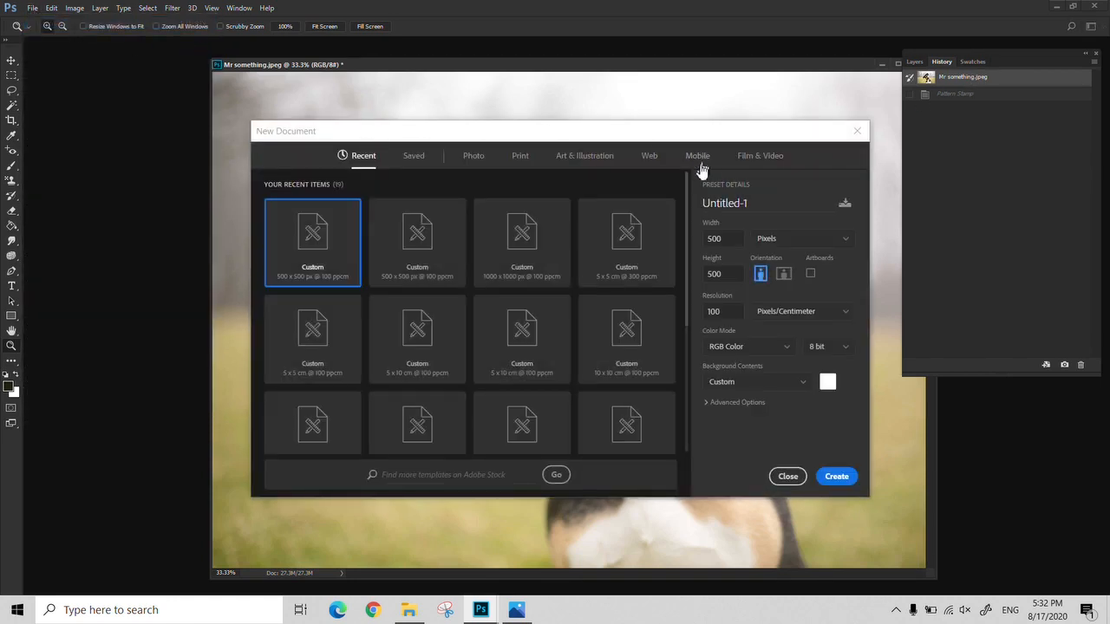
click(835, 480)
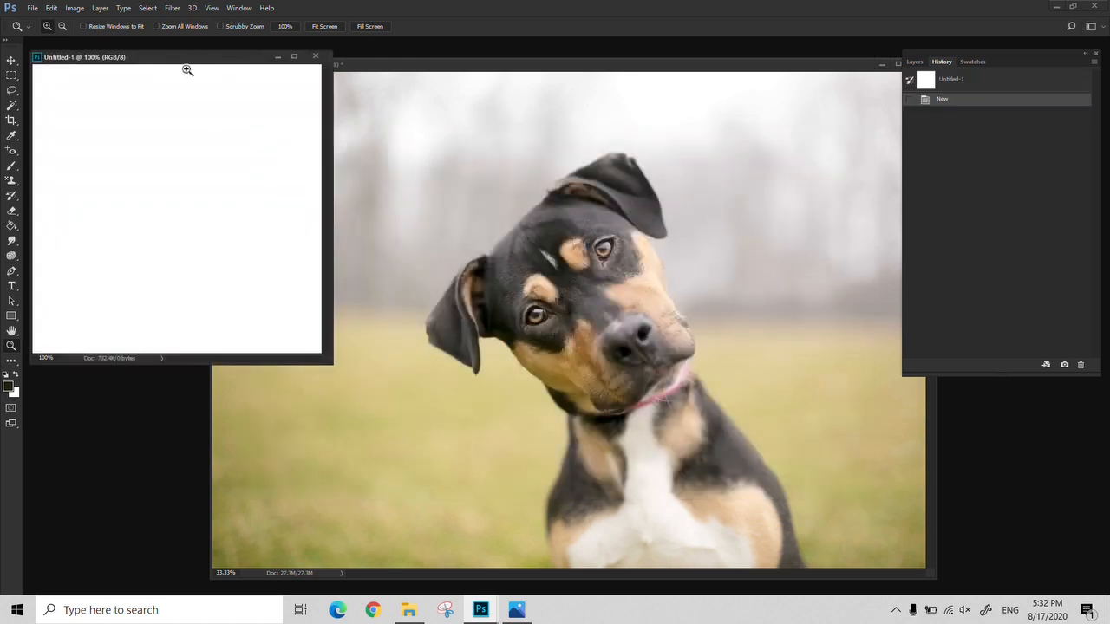
mouse_move(185, 70)
mouse_down()
mouse_move(302, 87)
mouse_move(350, 116)
mouse_up()
Reduce the Pattern Stamp brush to 250 px and paint the dog pattern over the new canvas.
key(s)
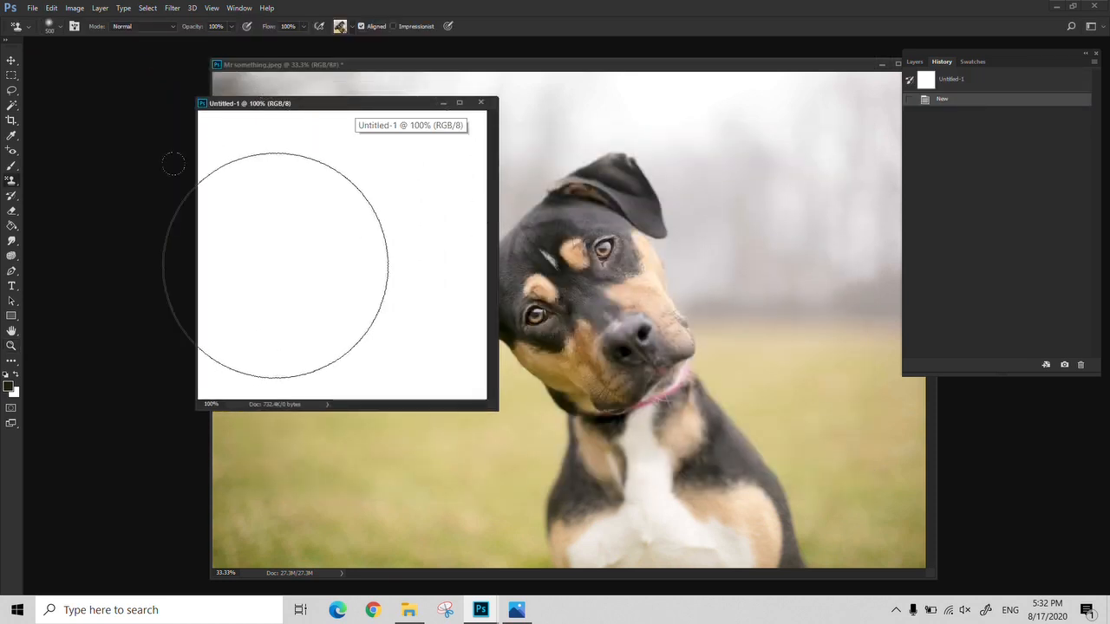
key(bracketleft)
key(bracketleft)
key(bracketleft)
mouse_move(216, 163)
mouse_down()
mouse_move(362, 150)
mouse_move(287, 198)
mouse_move(394, 292)
mouse_move(333, 129)
mouse_move(252, 169)
mouse_move(278, 157)
mouse_up()
drag(181, 190, 237, 184)
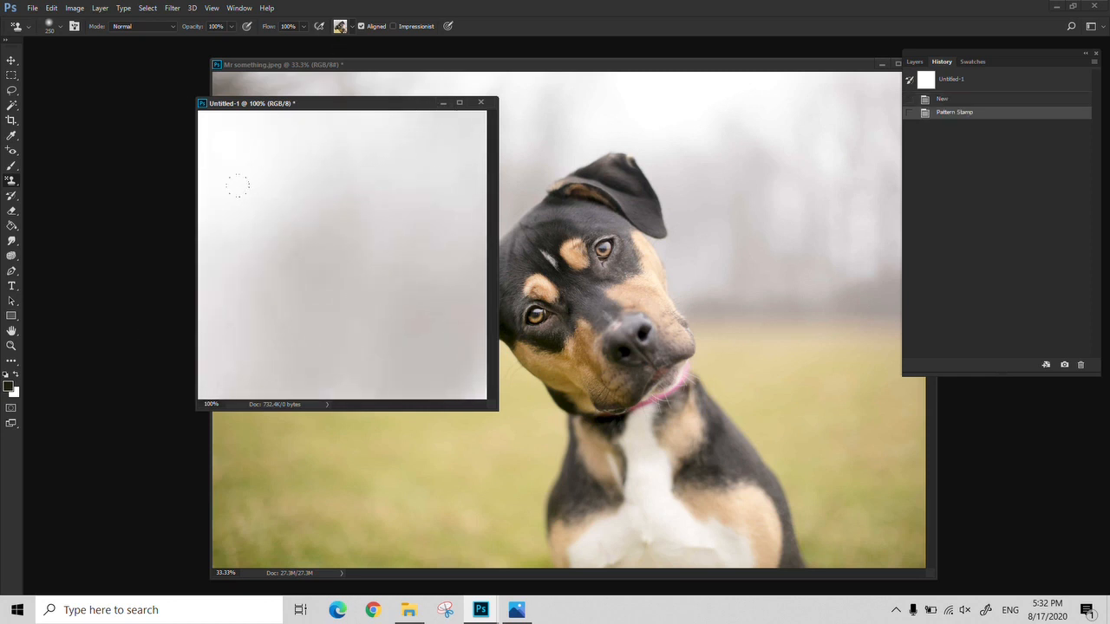
drag(200, 223, 208, 234)
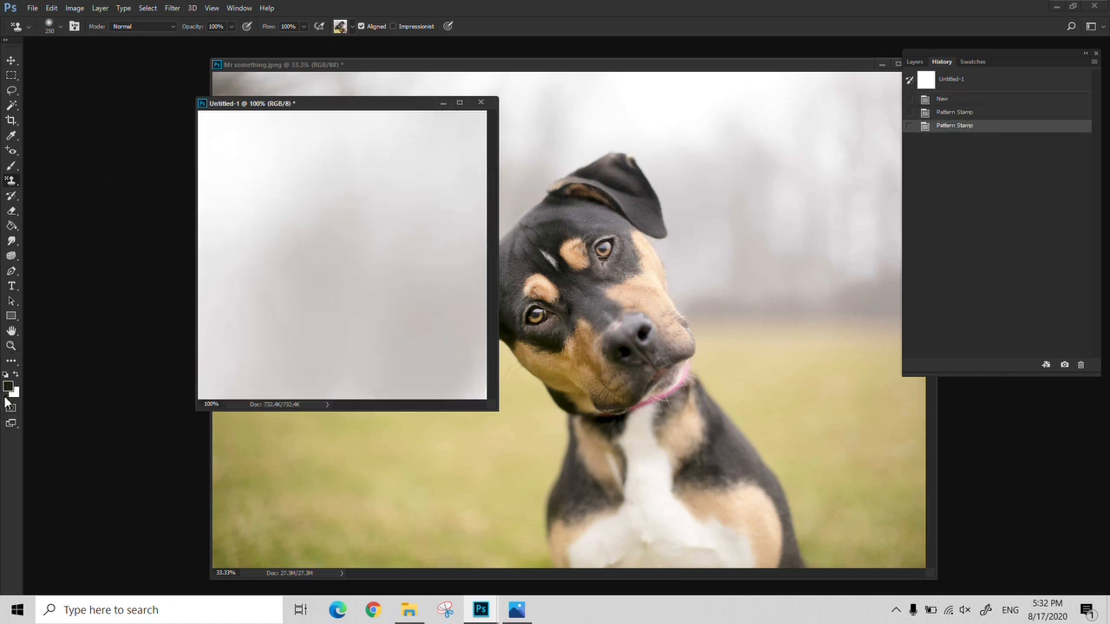
Set the foreground colour to yellow and paint three thick horizontal stripes across the new canvas with the Brush Tool.
key(b)
click(9, 387)
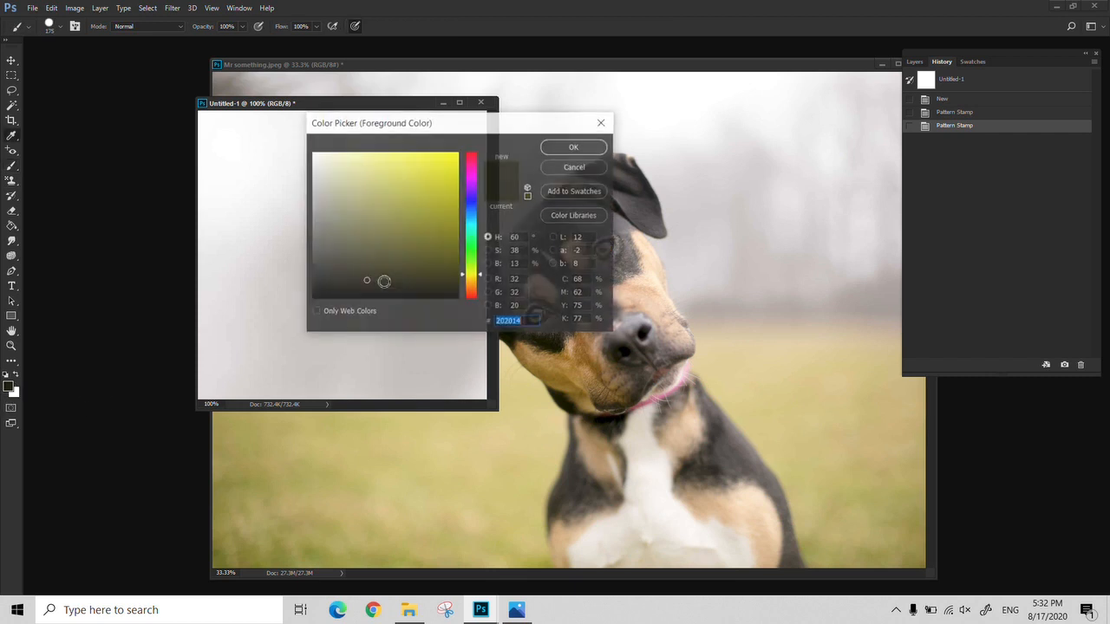
click(436, 191)
click(551, 149)
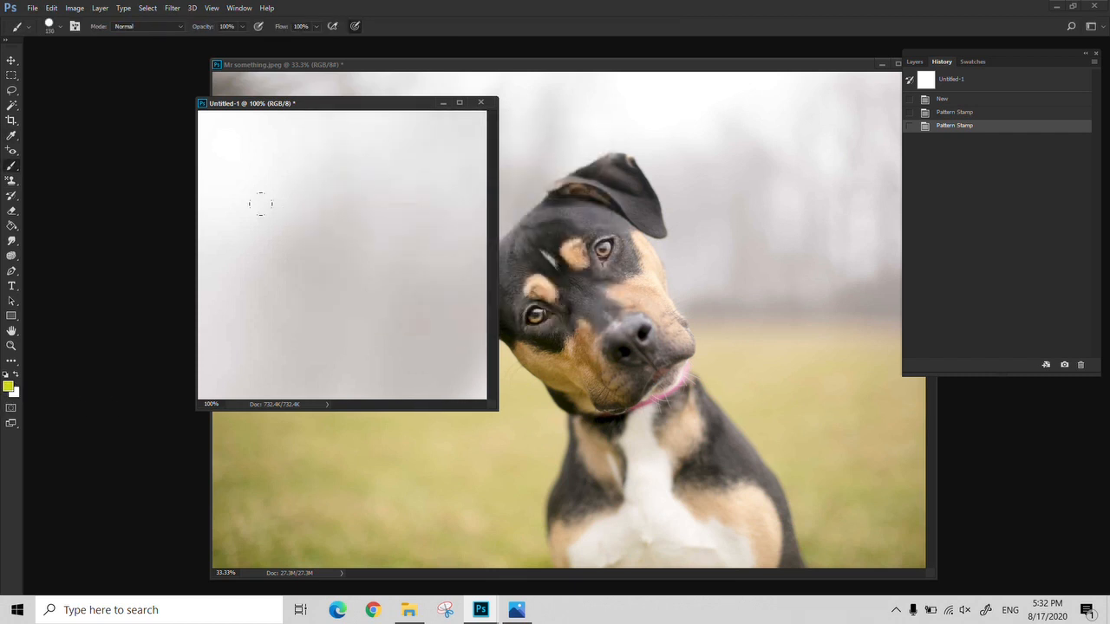
drag(198, 192, 488, 170)
drag(224, 286, 487, 271)
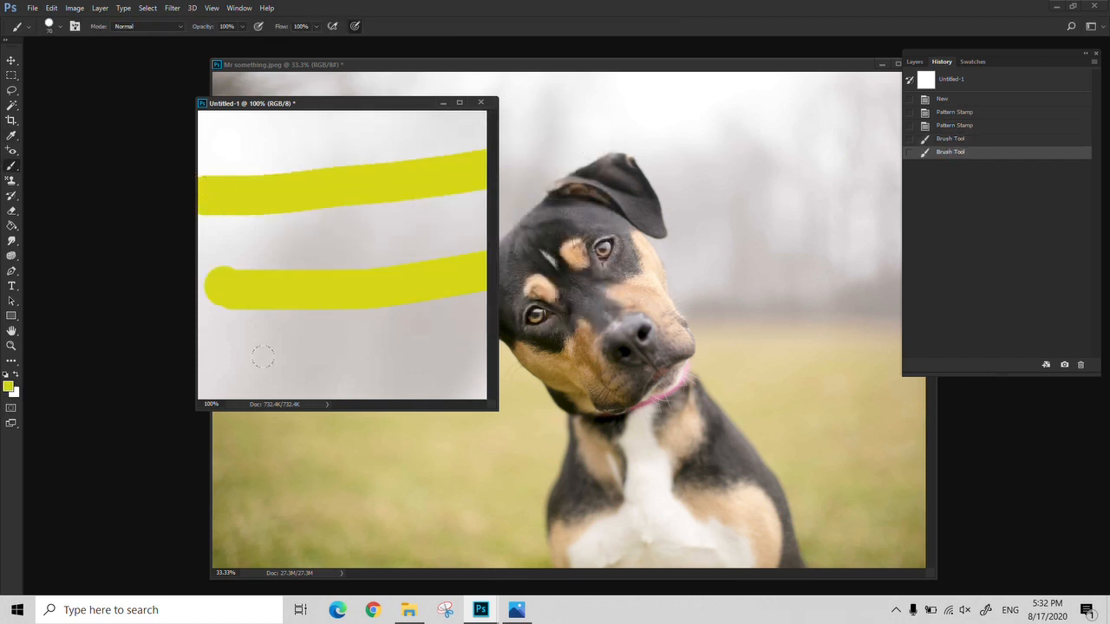
drag(264, 356, 487, 364)
Choose the 46 px scattered brush preset and set the foreground colour to crimson red.
right_click(380, 219)
scroll(495, 373, down, 1)
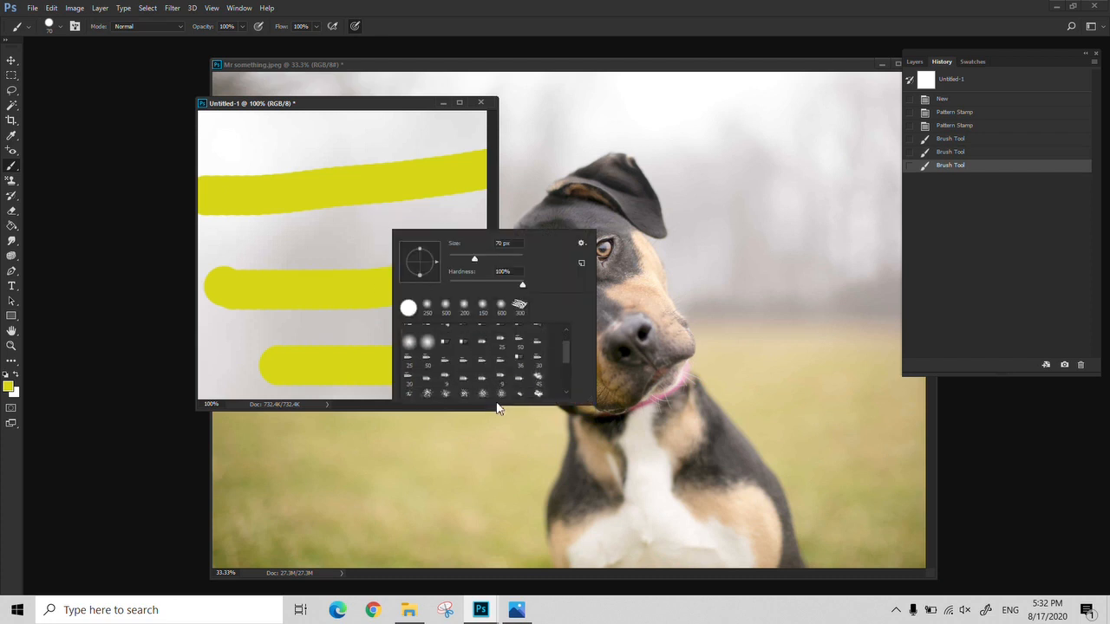
scroll(499, 406, down, 1)
click(482, 373)
click(484, 393)
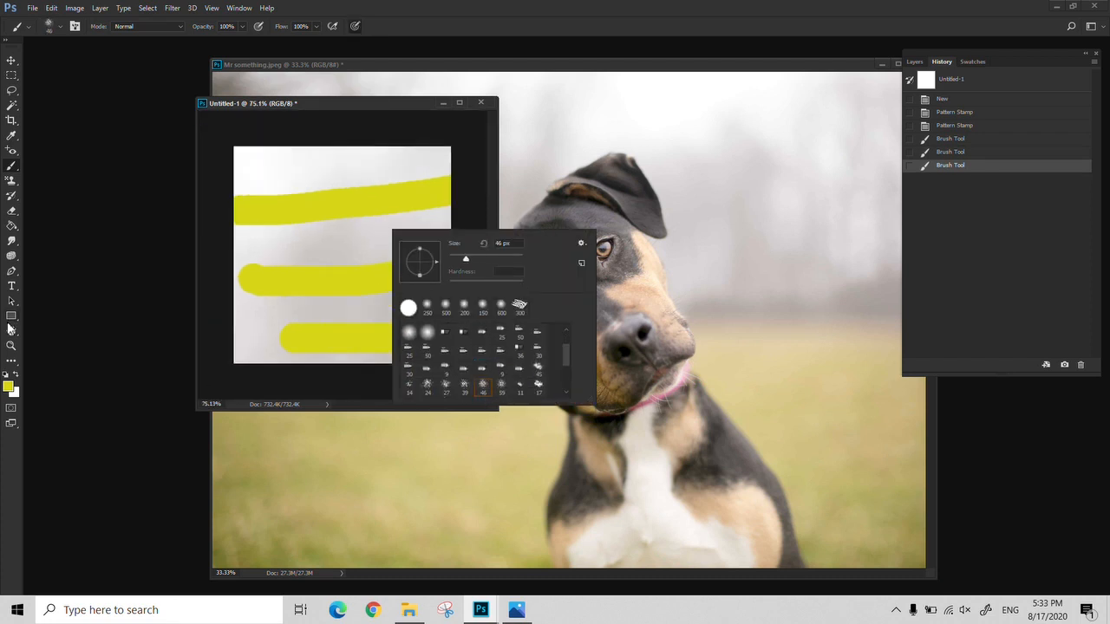
click(8, 386)
click(472, 158)
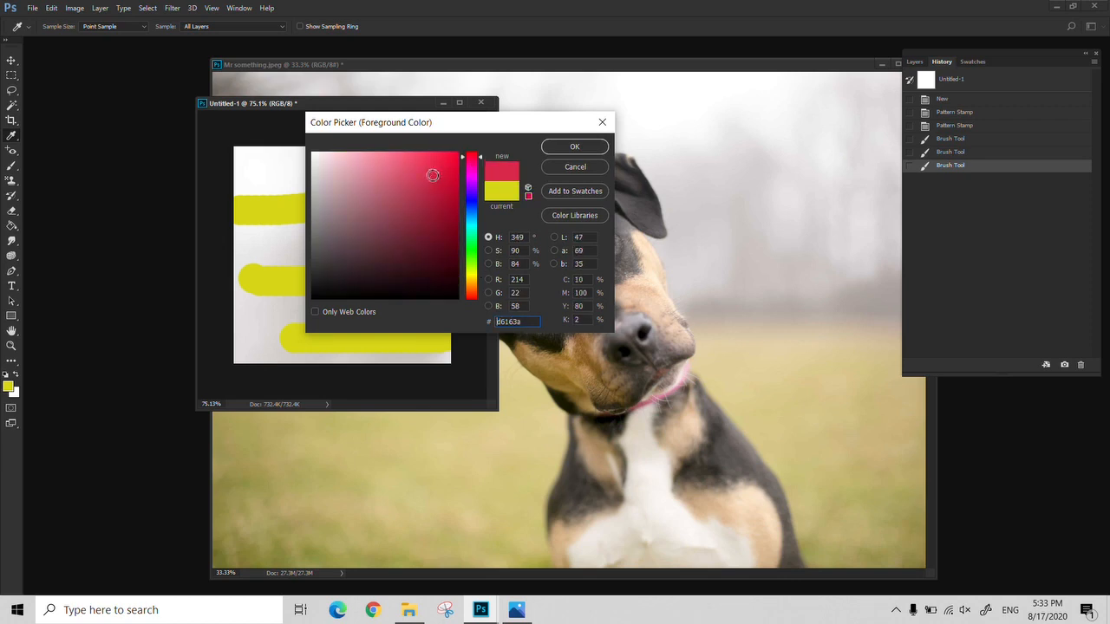
click(574, 146)
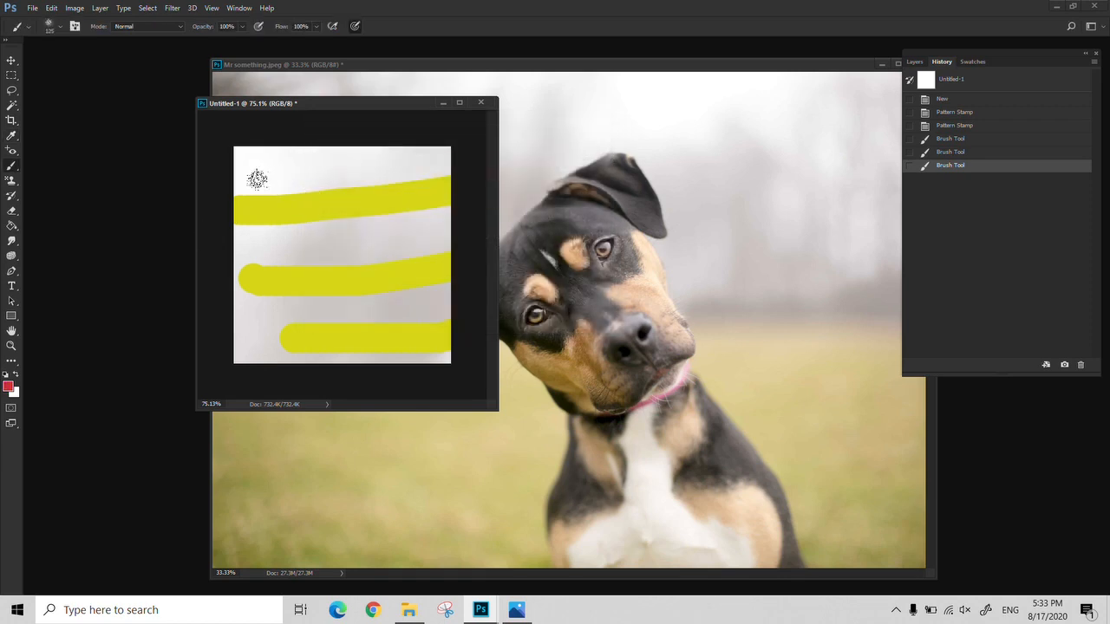
Enlarge the brush to 400 px, cover most of the canvas in red, and add a splatter of yellow sampled from the lowest stripe.
key(bracketright)
key(bracketright)
key(bracketright)
key(bracketright)
key(bracketright)
key(bracketright)
mouse_move(255, 161)
mouse_down()
mouse_move(323, 313)
mouse_move(321, 303)
mouse_up()
click(319, 290)
click(422, 226)
click(417, 262)
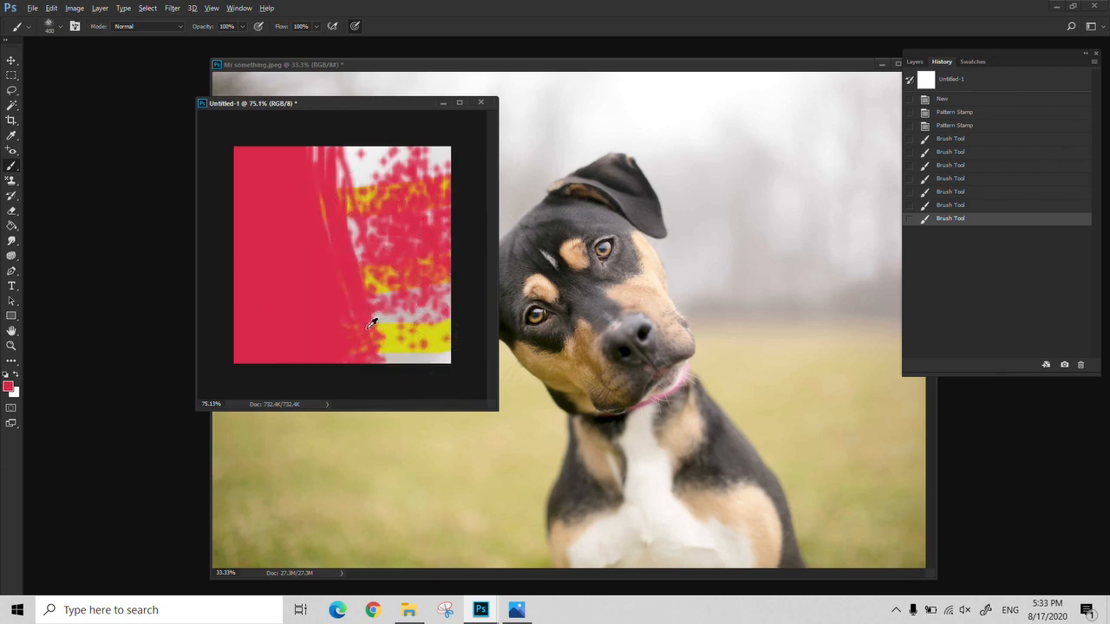
alt+click(385, 351)
click(318, 271)
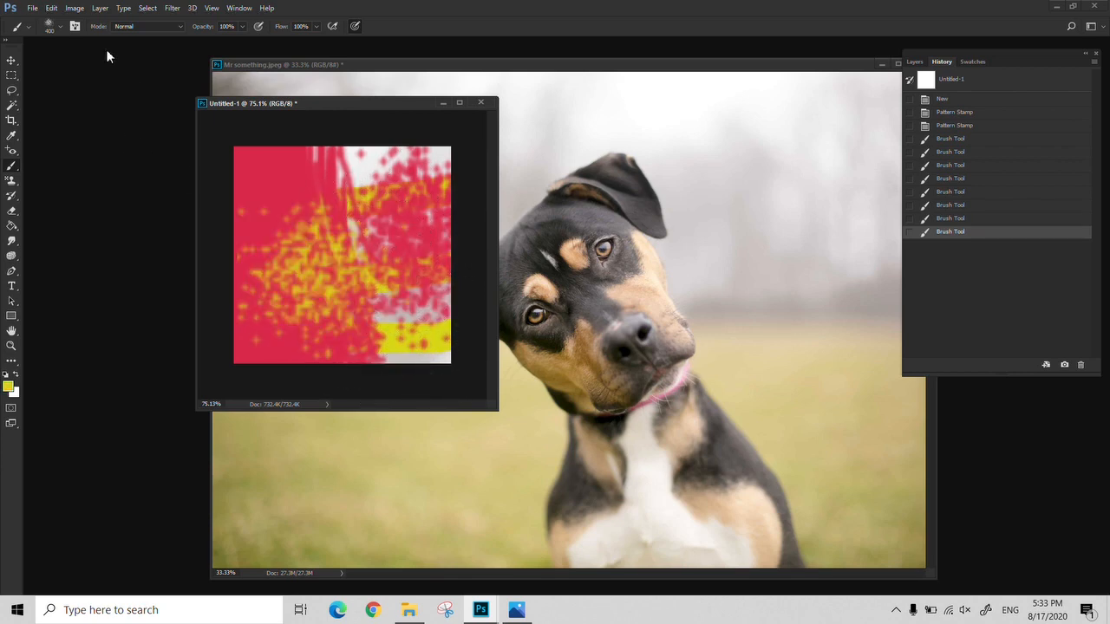
Define the painted canvas as a pattern named Pattern 1 and close that canvas without saving it.
click(51, 7)
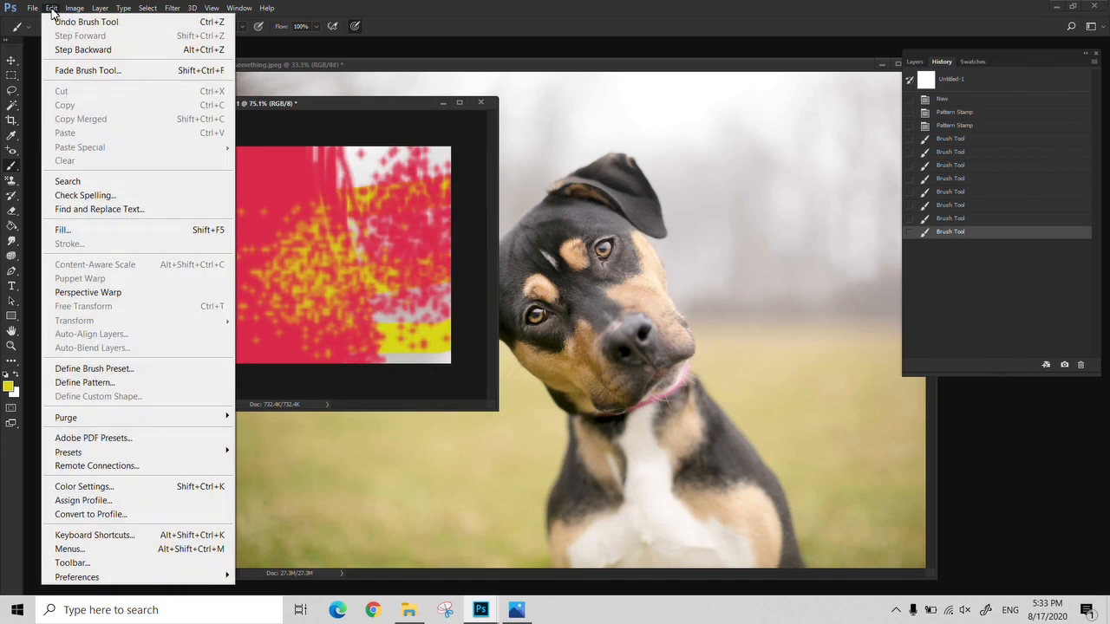
click(108, 383)
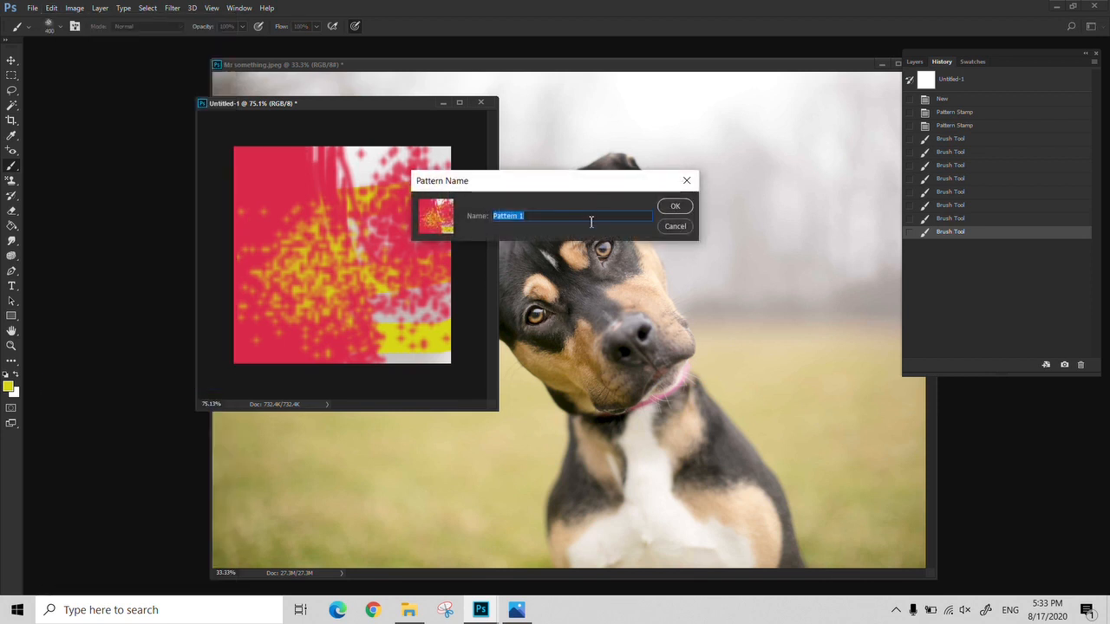
click(664, 211)
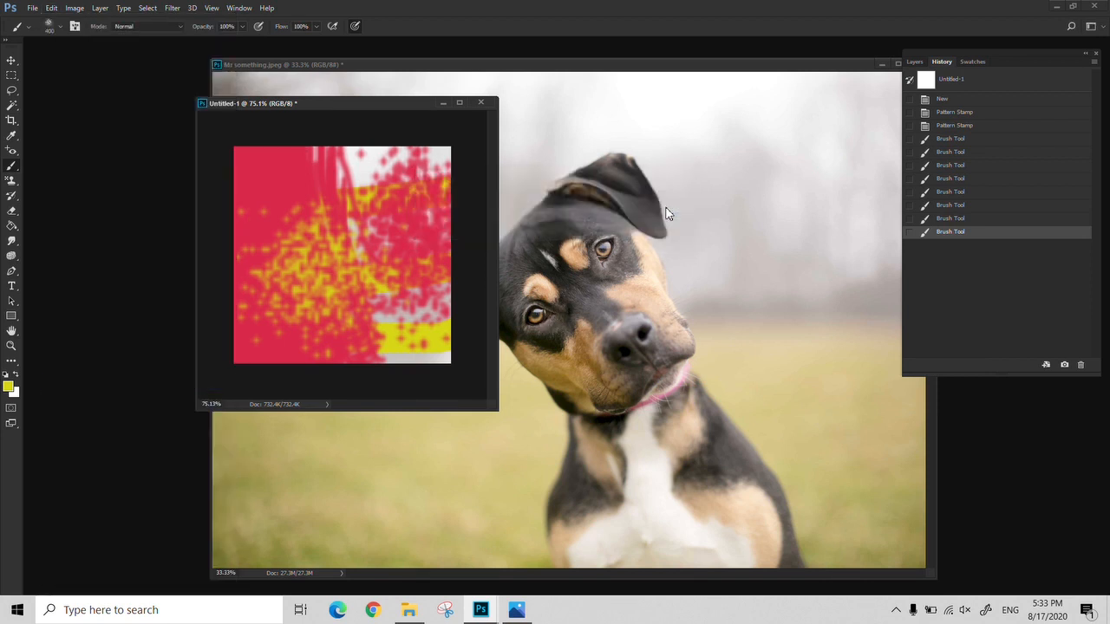
click(478, 102)
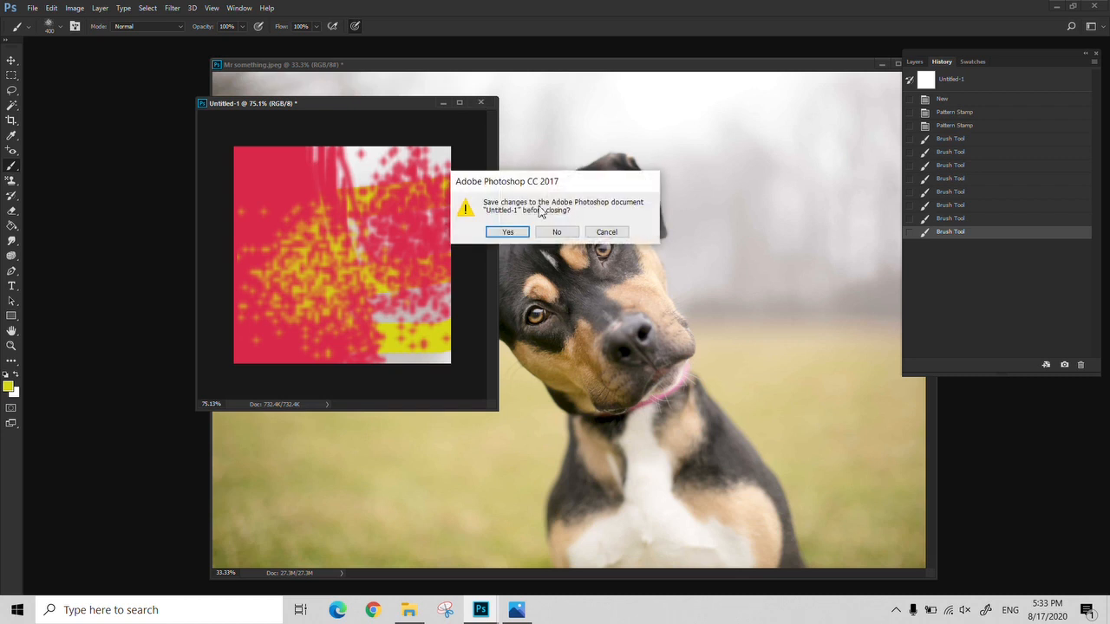
click(551, 231)
Choose the red and yellow pattern for the Pattern Stamp and paint it over the dog photo around the tilted head's lower ear.
key(s)
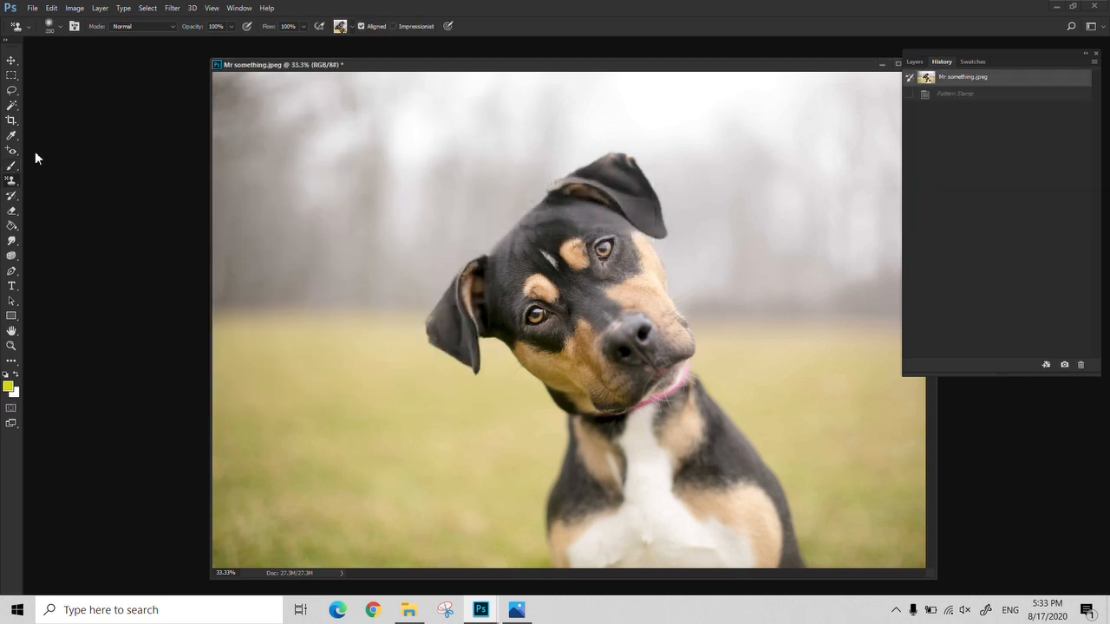
click(349, 27)
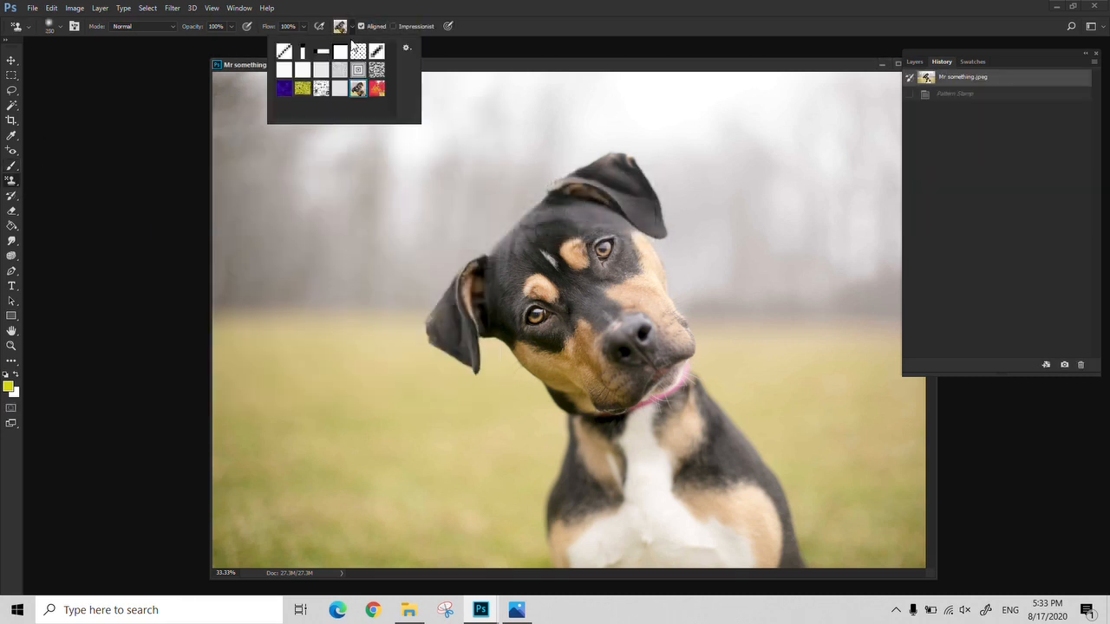
click(378, 90)
click(535, 74)
mouse_move(396, 198)
mouse_down()
mouse_move(337, 223)
mouse_move(444, 232)
mouse_move(494, 305)
mouse_move(483, 349)
mouse_move(562, 227)
mouse_move(370, 352)
mouse_up()
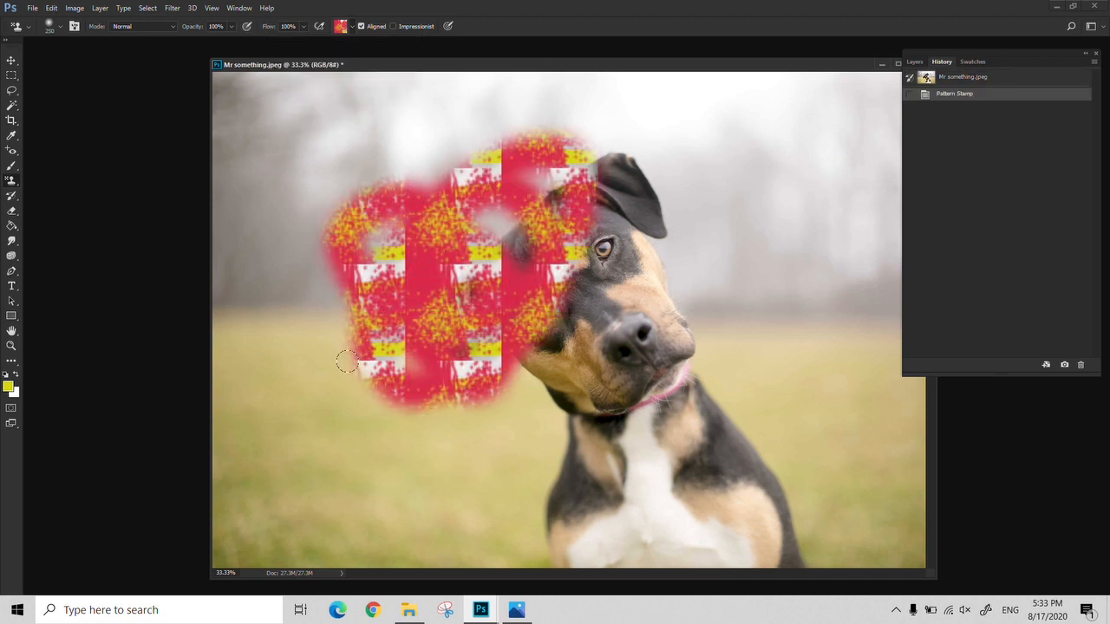
Enlarge the Pattern Stamp brush to 900 px and cover most of the dog photo with the red and yellow pattern.
key(bracketright)
key(bracketright)
key(bracketright)
key(bracketright)
key(bracketright)
key(bracketright)
mouse_move(416, 202)
mouse_down()
mouse_move(451, 339)
mouse_move(707, 408)
mouse_move(435, 453)
mouse_up()
drag(750, 267, 649, 303)
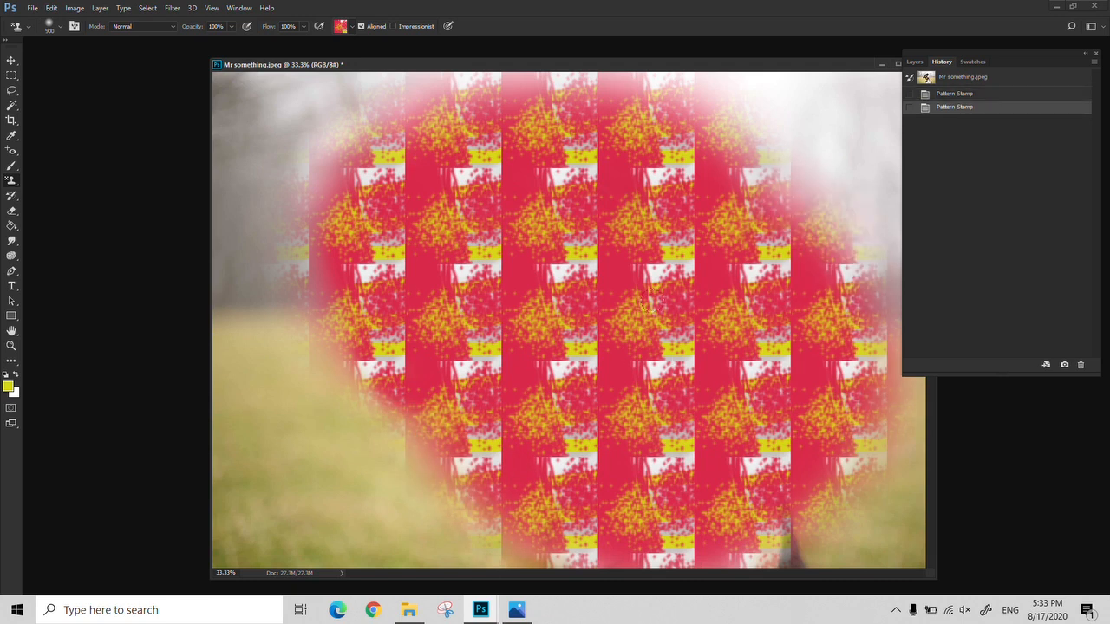
Undo the pattern strokes and return the dog photo to its original history state.
key(ctrl+z)
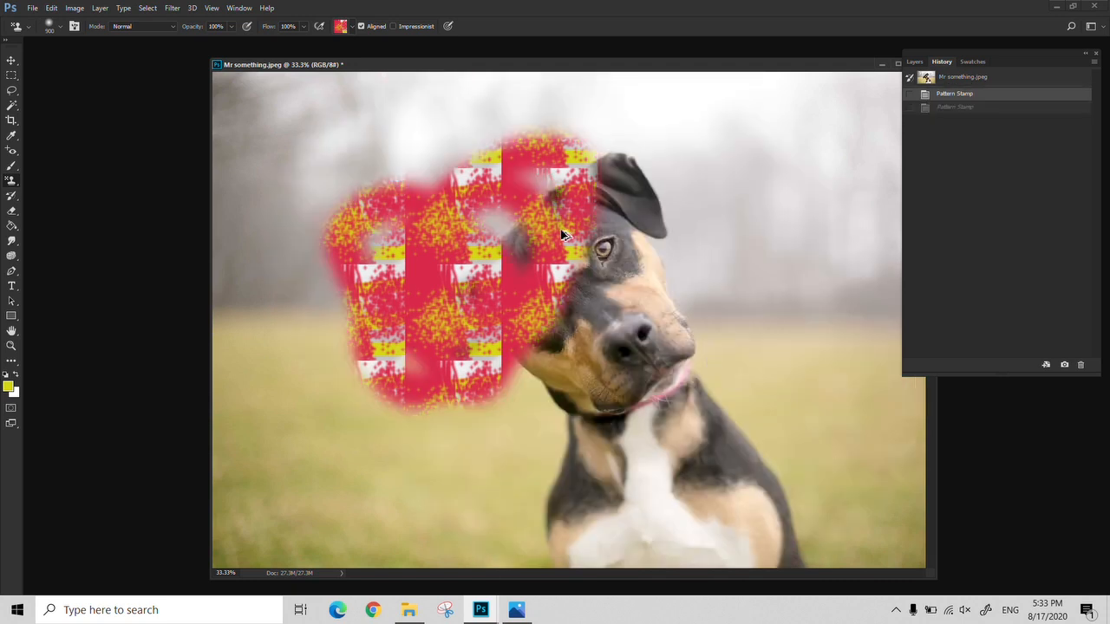
click(957, 79)
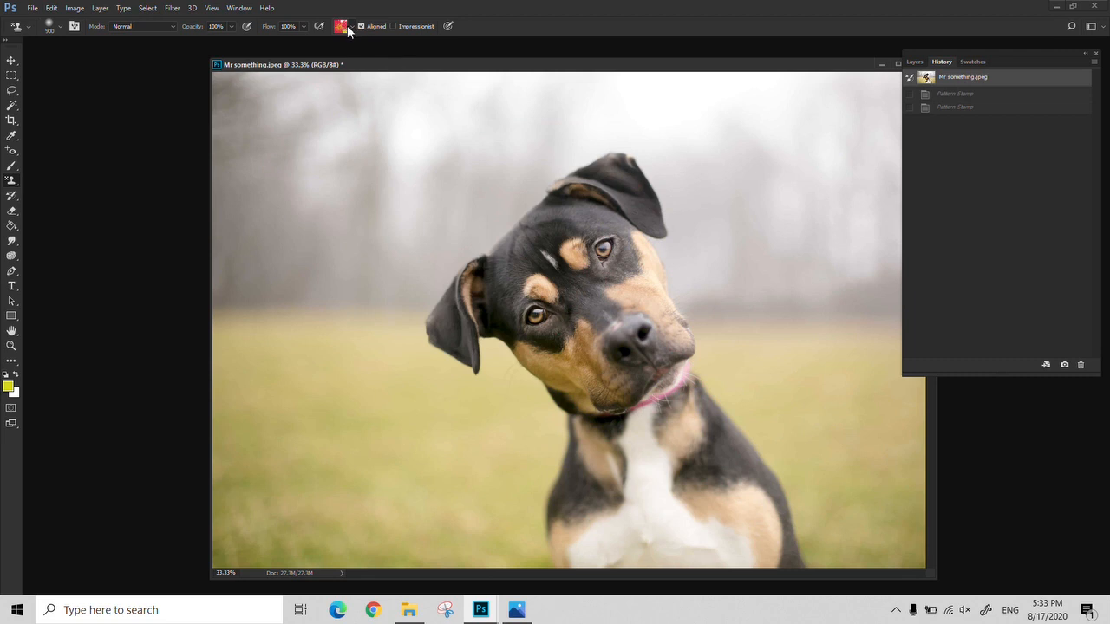
Delete the custom red and yellow pattern and the dog pattern from the Pattern Stamp's presets.
click(348, 27)
right_click(376, 89)
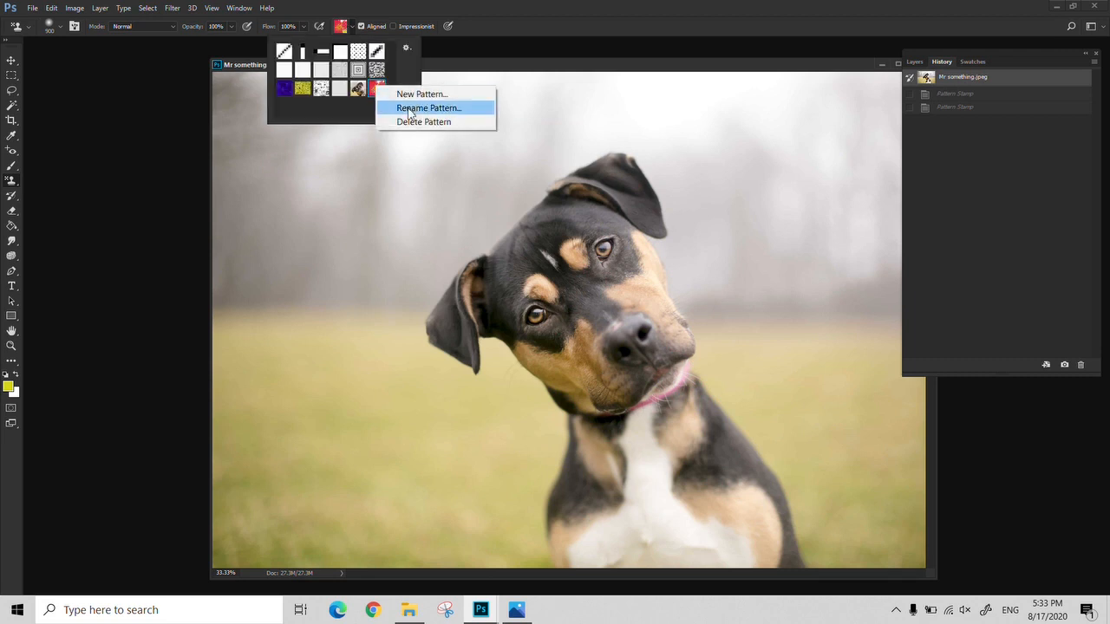
click(410, 122)
right_click(362, 92)
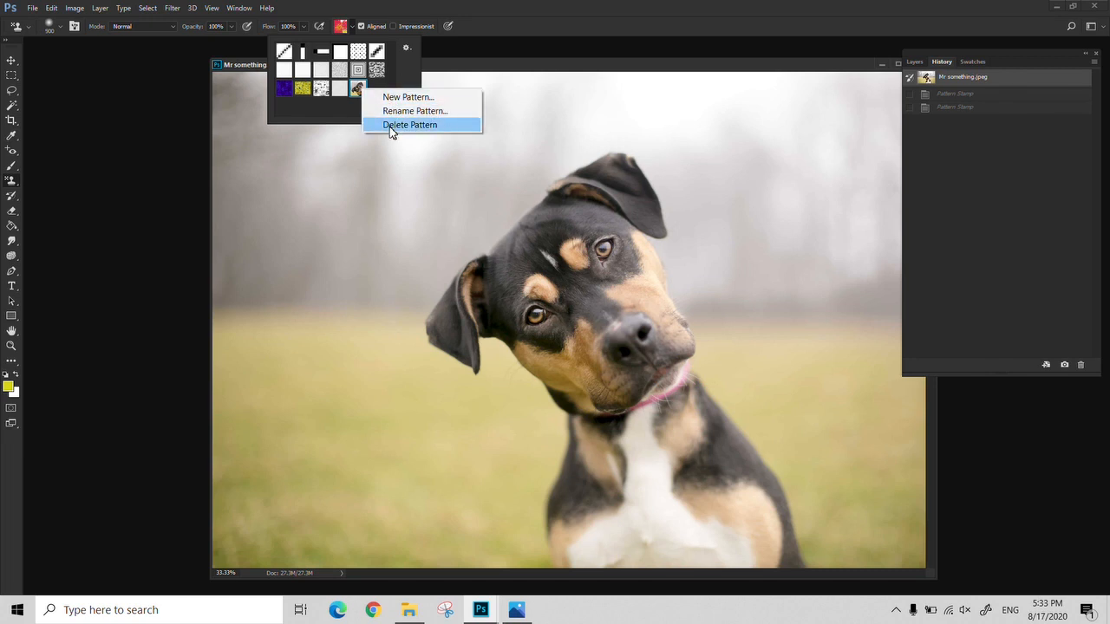
click(392, 126)
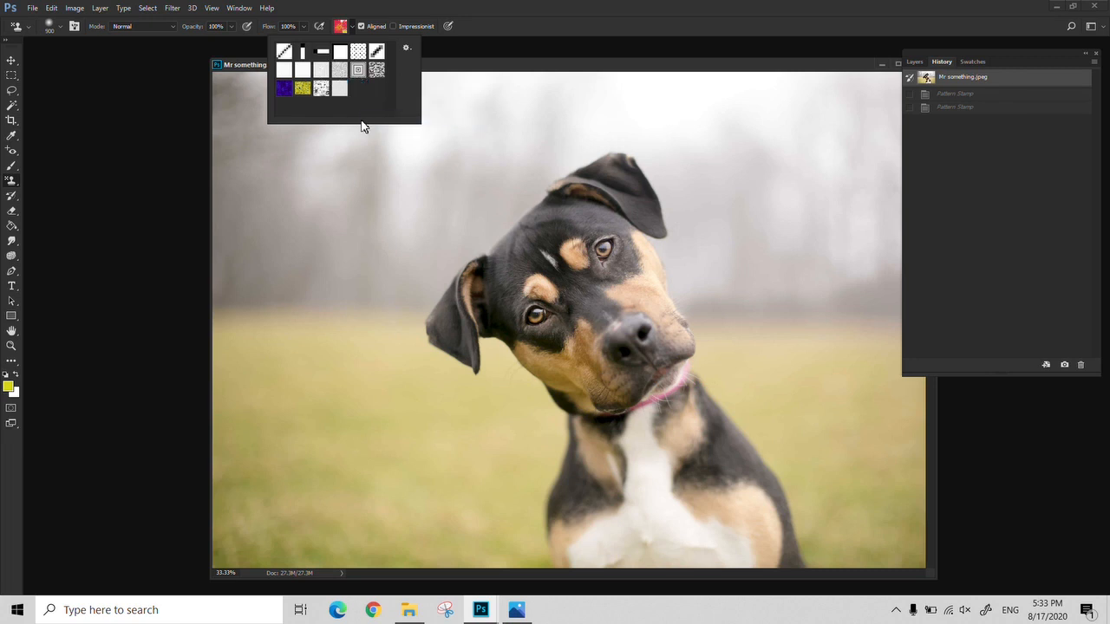
click(408, 48)
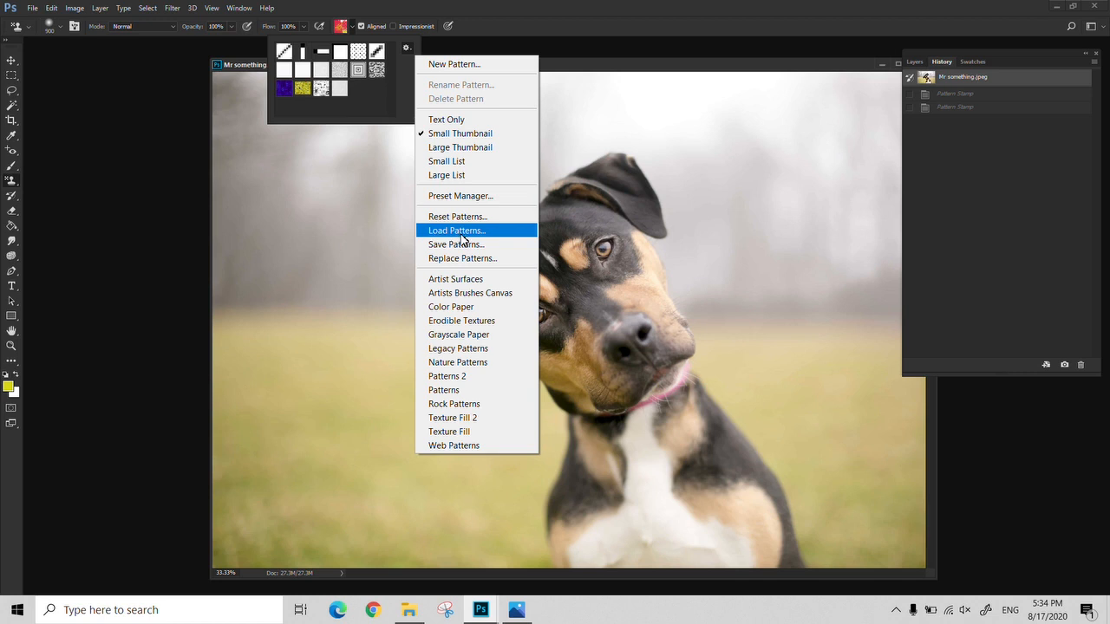
click(367, 97)
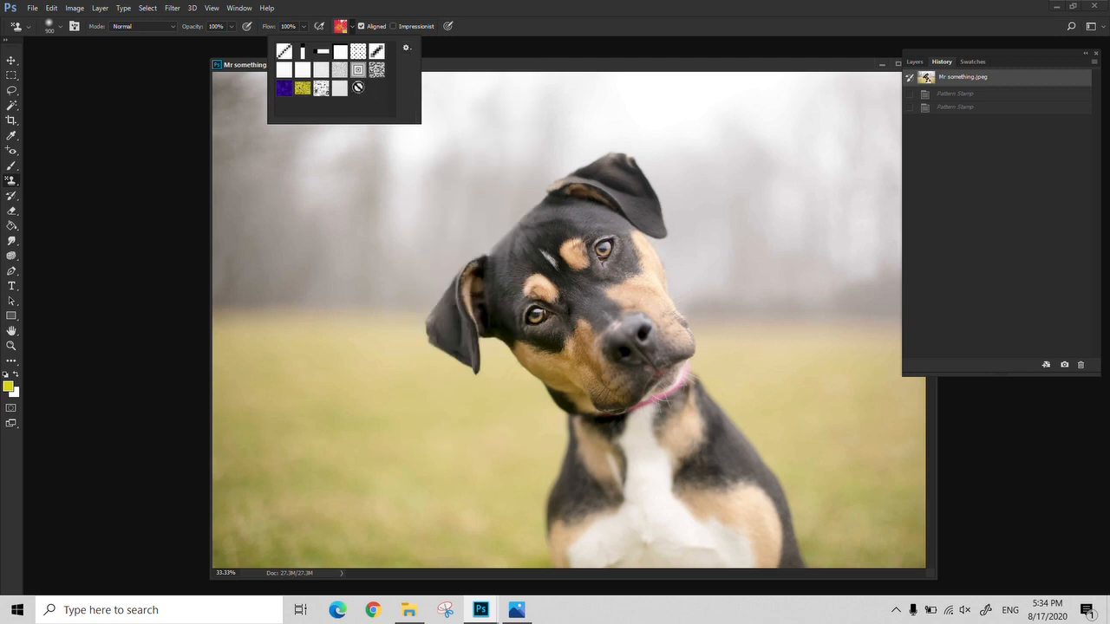